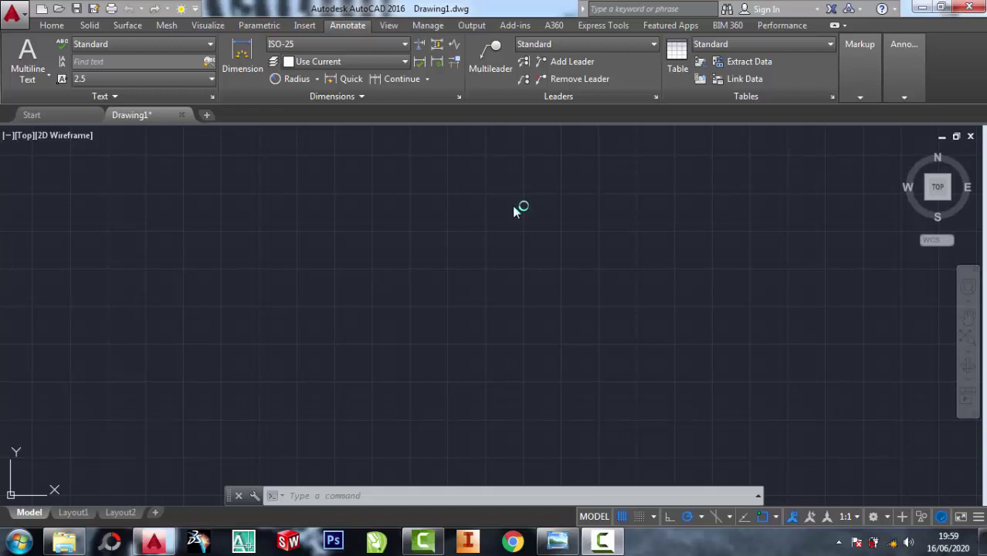
- Bring up the solid journal bearing reference image in Windows Photo Viewer
click(557, 540)
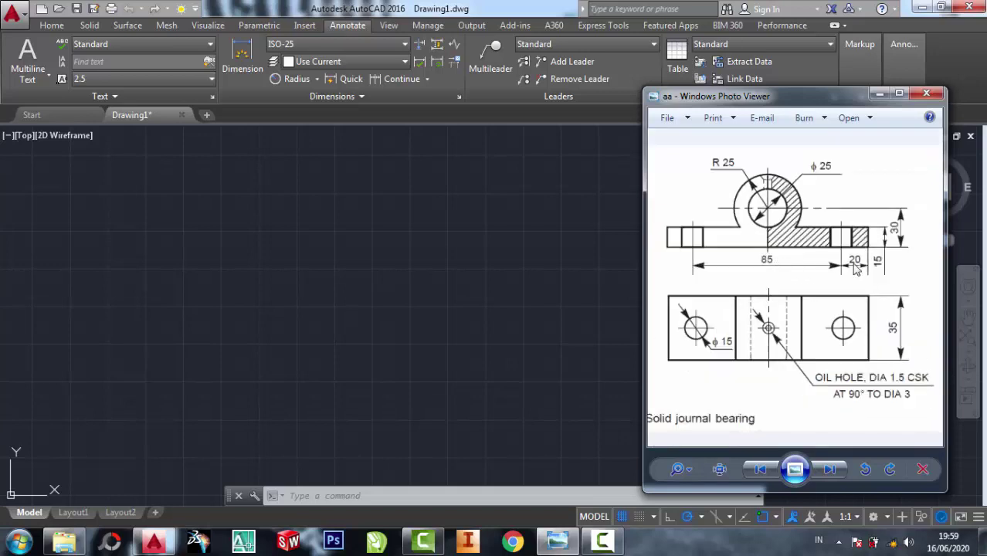
- Zoom the reference image in on the R 25, ϕ25 and 85 dimensions
scroll(785, 226, up, 1)
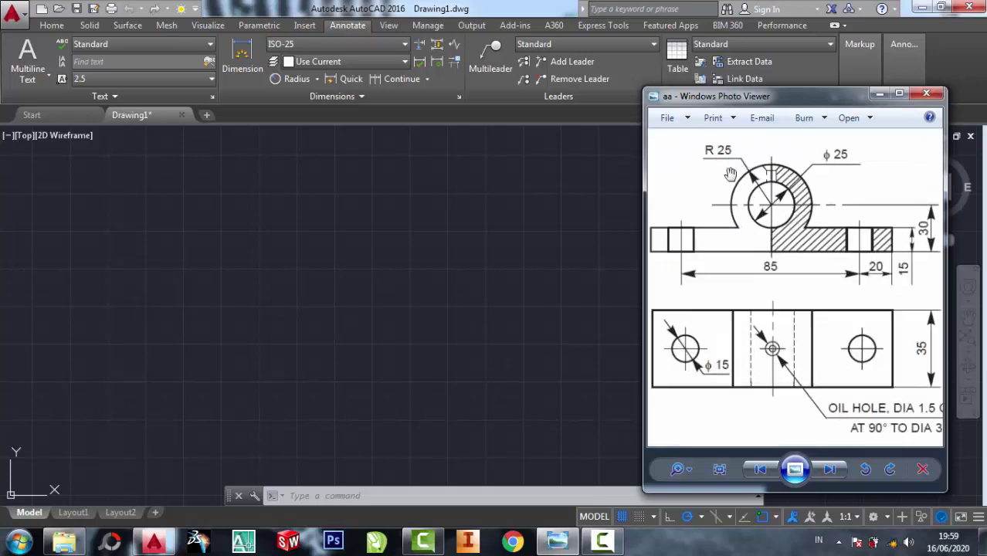
scroll(720, 140, up, 2)
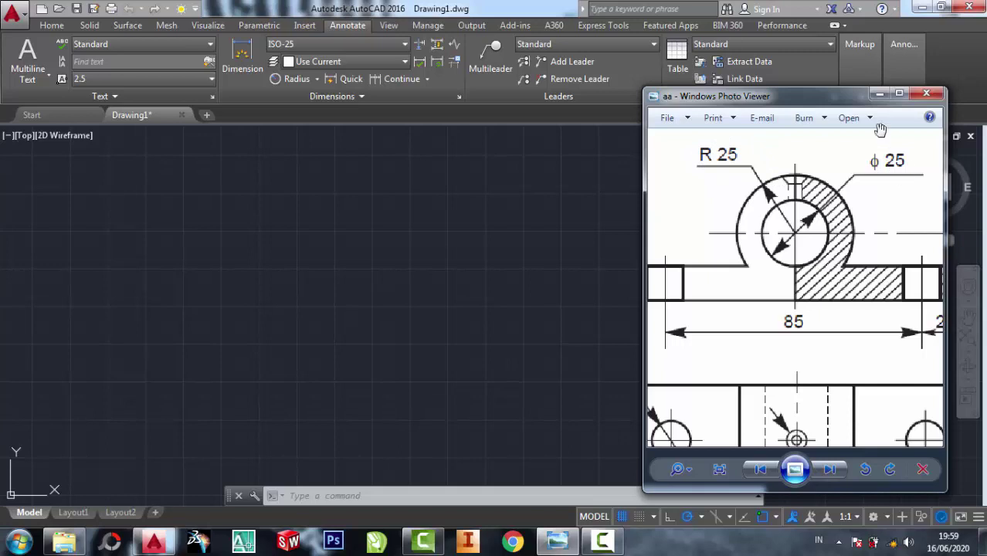
scroll(875, 154, up, 1)
scroll(861, 187, down, 1)
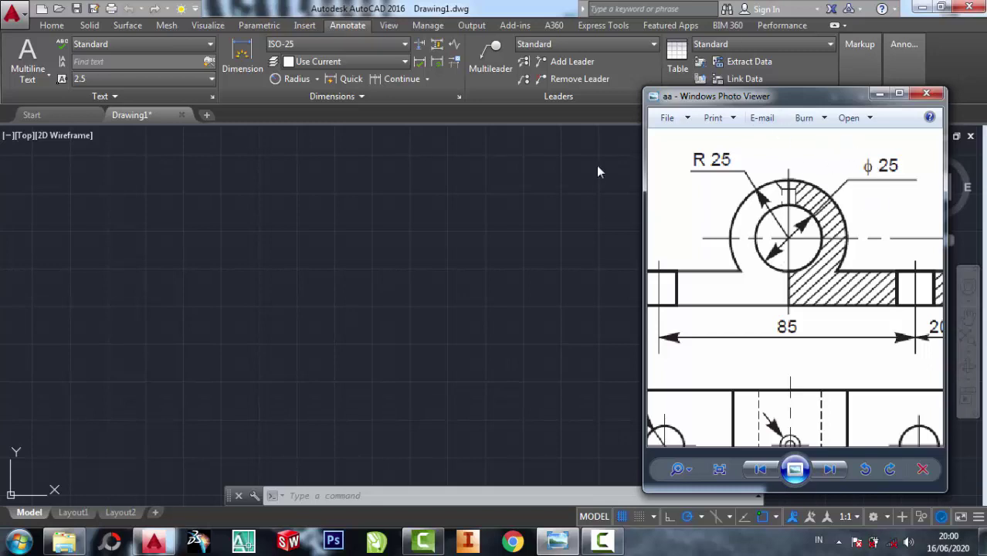
- Draw a circle of radius 12.5 in the drawing area
click(496, 218)
click(52, 25)
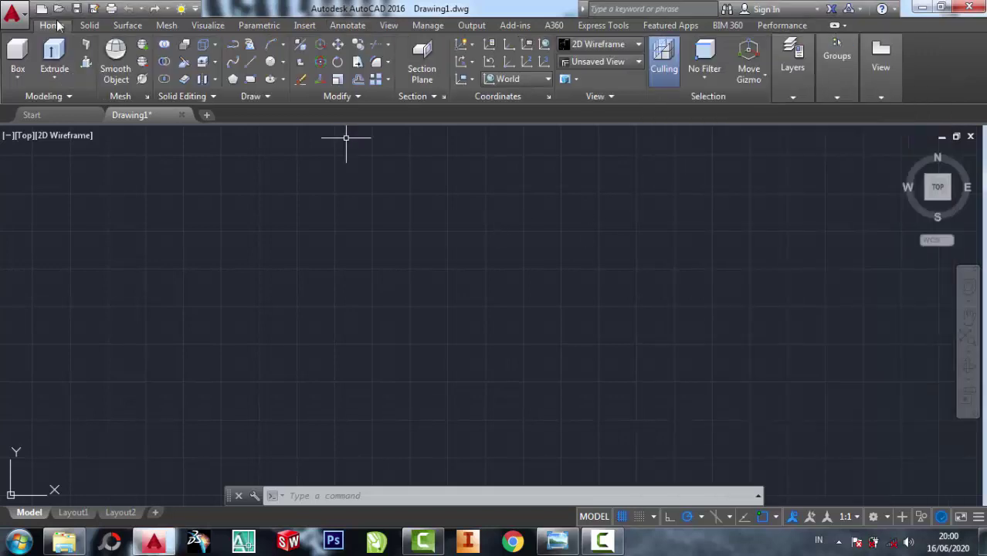
click(268, 65)
click(484, 277)
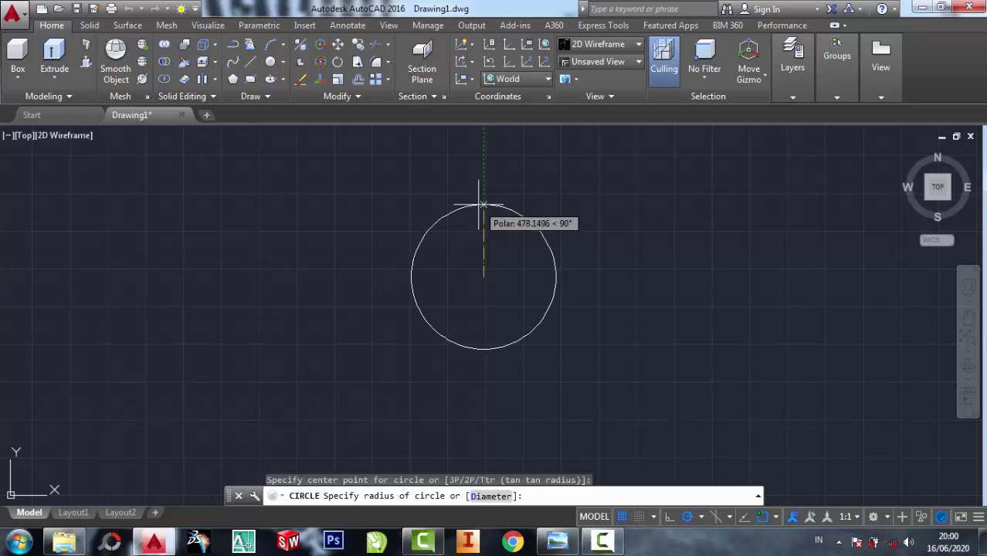
text(12.5)
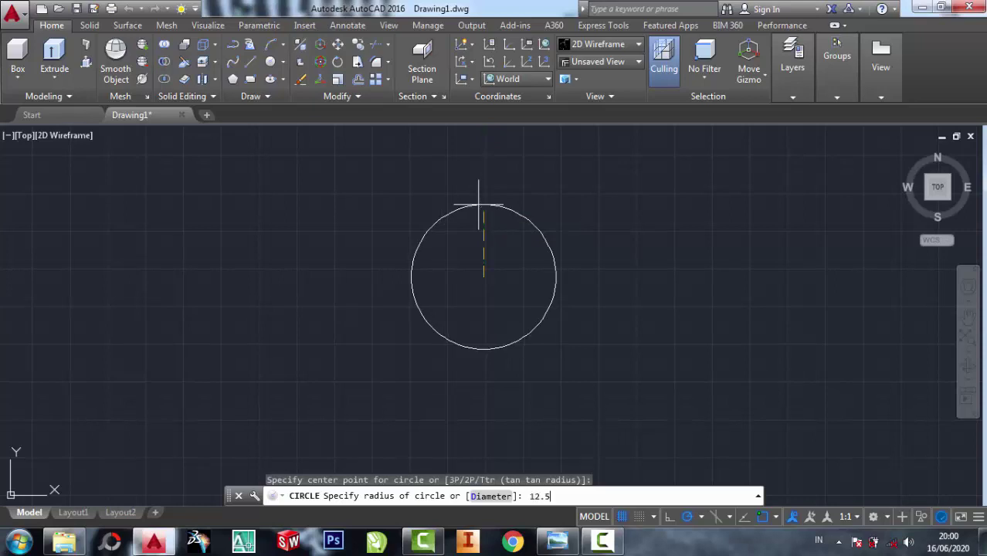
key(Return)
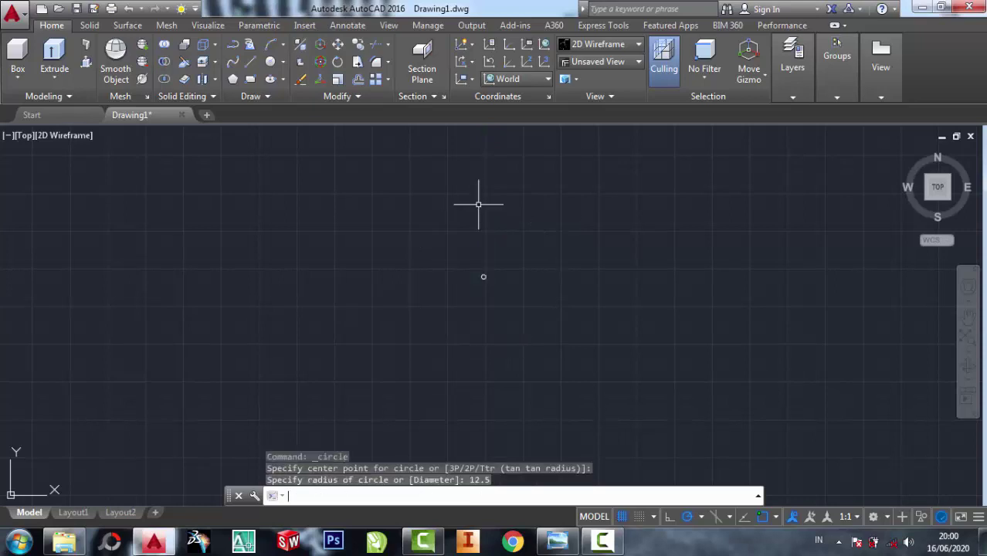
middle_drag(489, 268, 461, 286)
scroll(458, 295, up, 10)
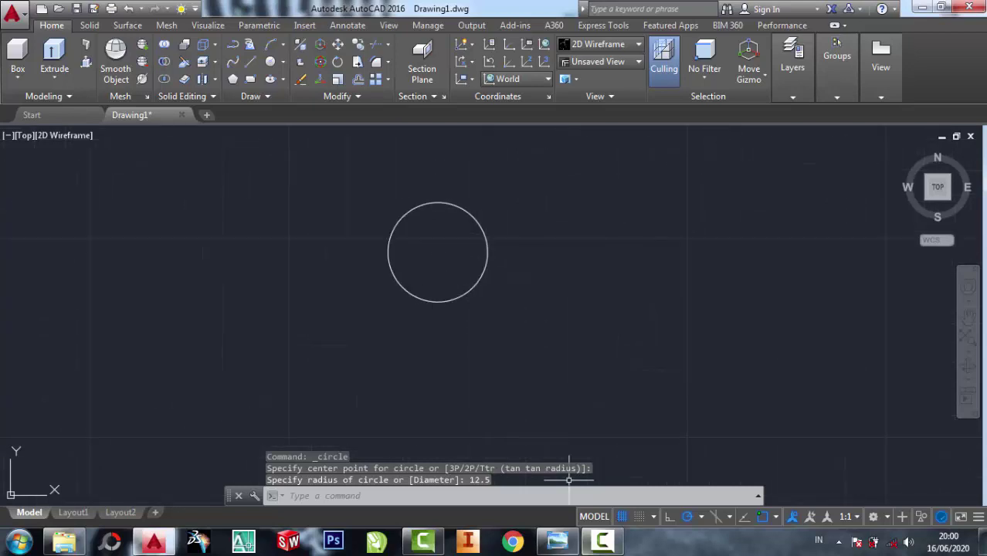
- Draw a concentric circle of radius 25 on the same centre
click(557, 540)
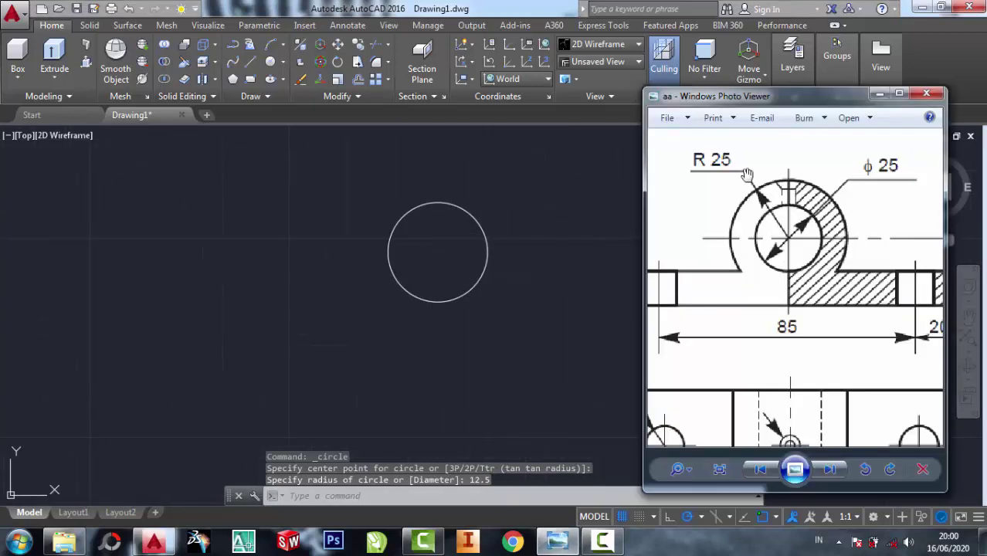
click(880, 95)
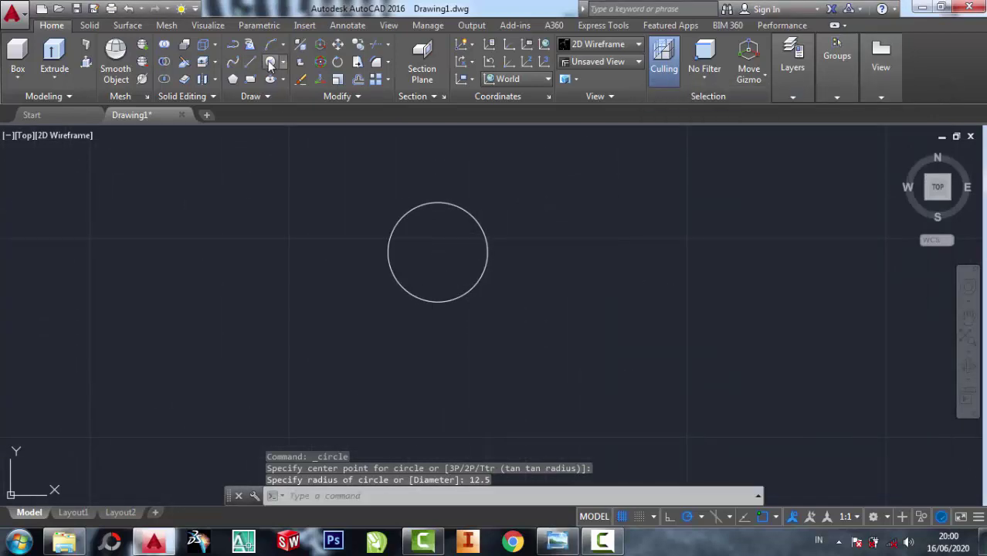
click(271, 61)
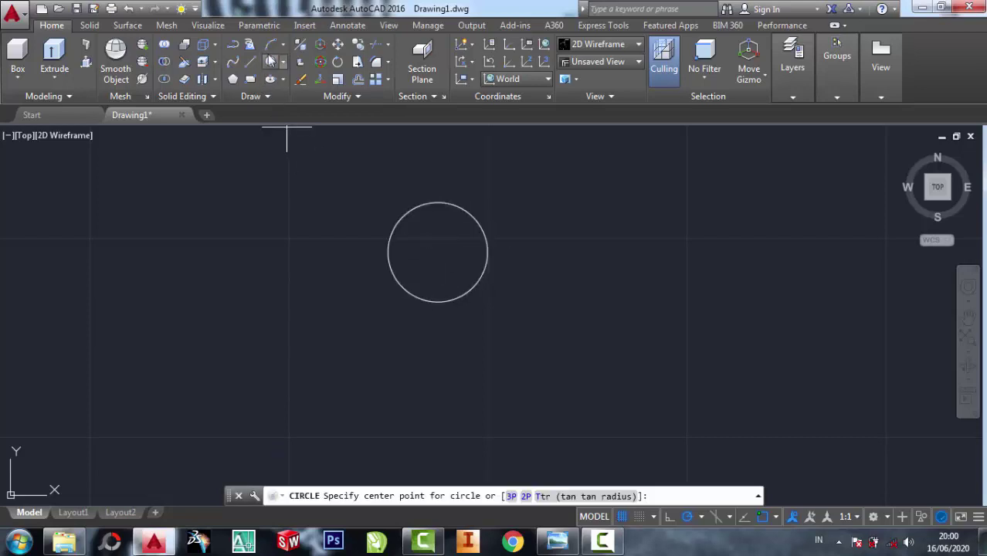
click(437, 251)
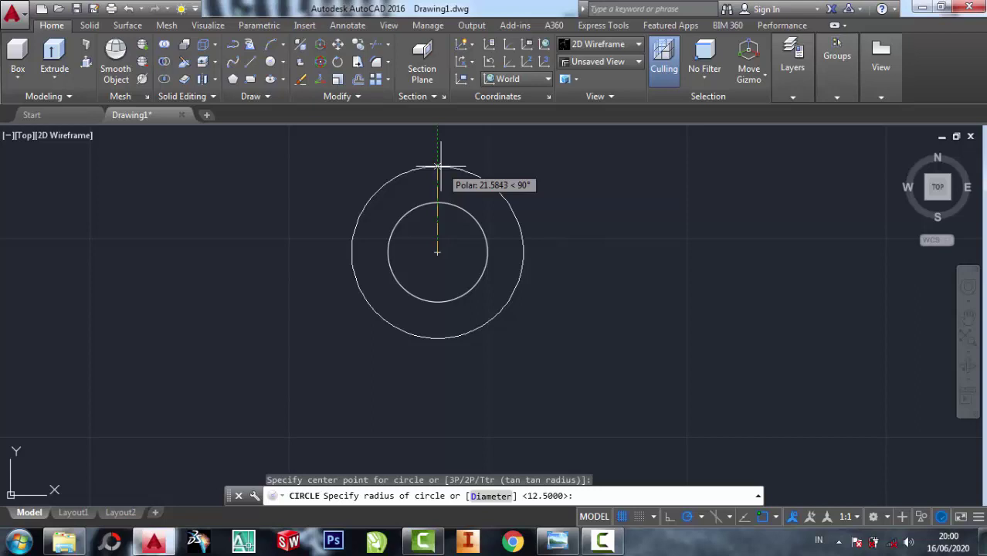
text(25)
key(Return)
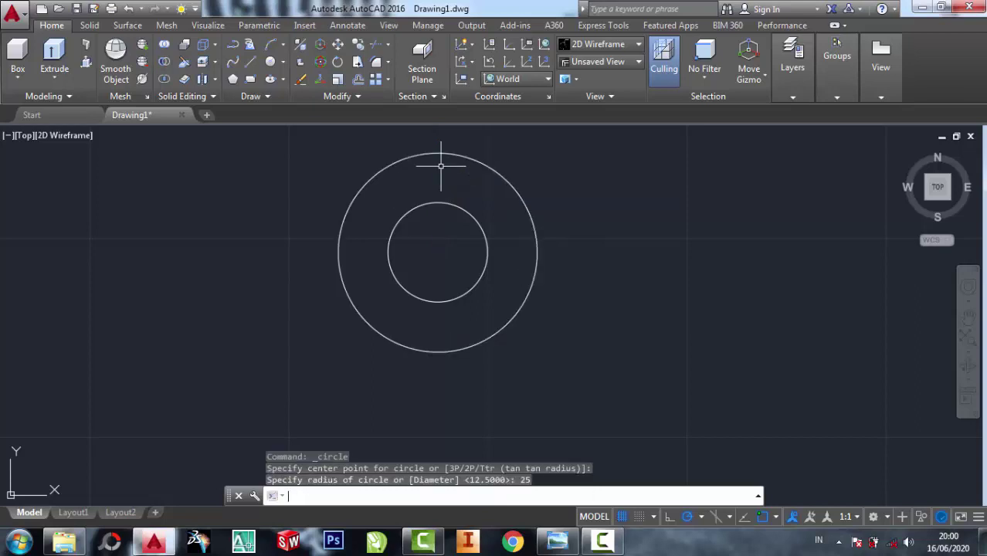
click(347, 24)
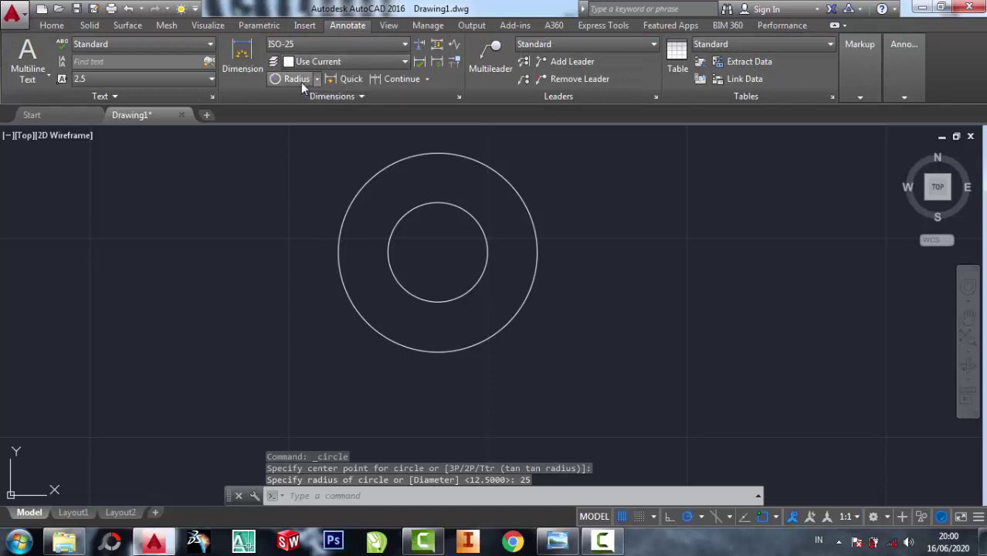
- Dimension the outer circle as R25 and the inner circle as Ø25
click(300, 82)
click(527, 204)
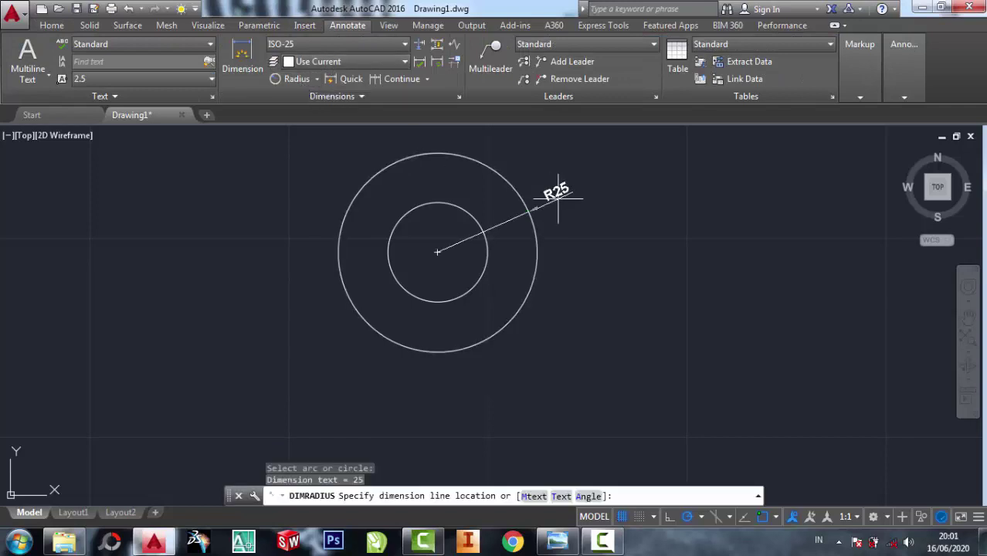
click(568, 193)
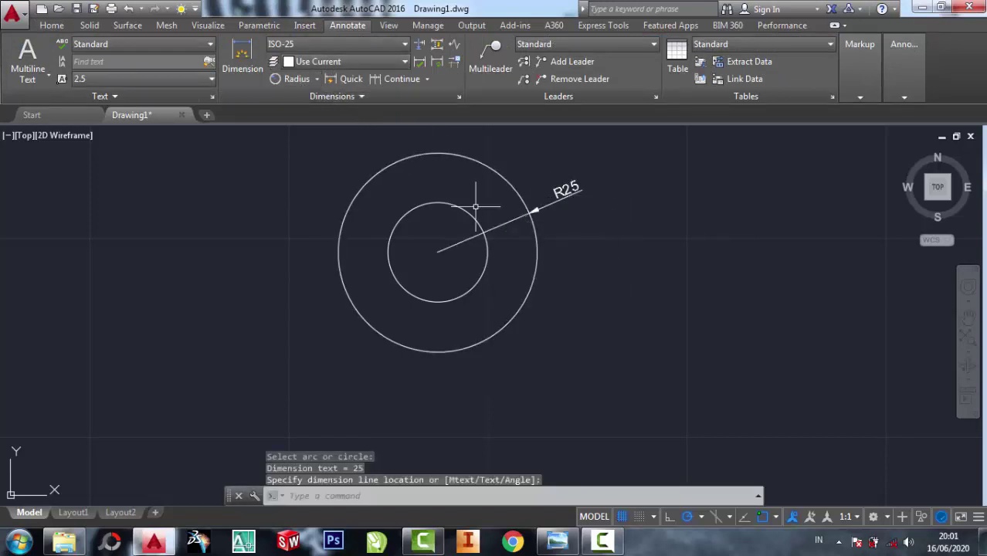
click(242, 58)
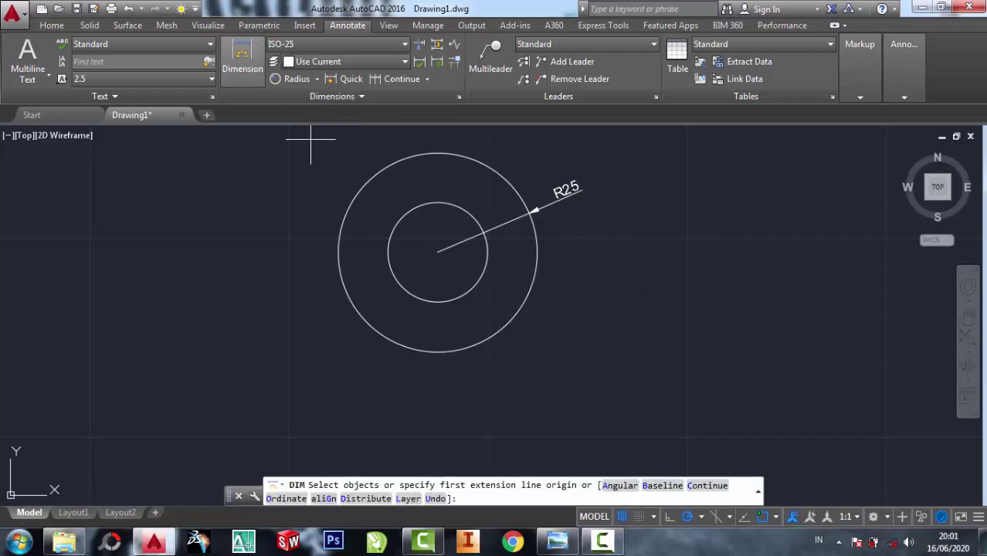
click(485, 275)
click(607, 307)
scroll(618, 346, up, 2)
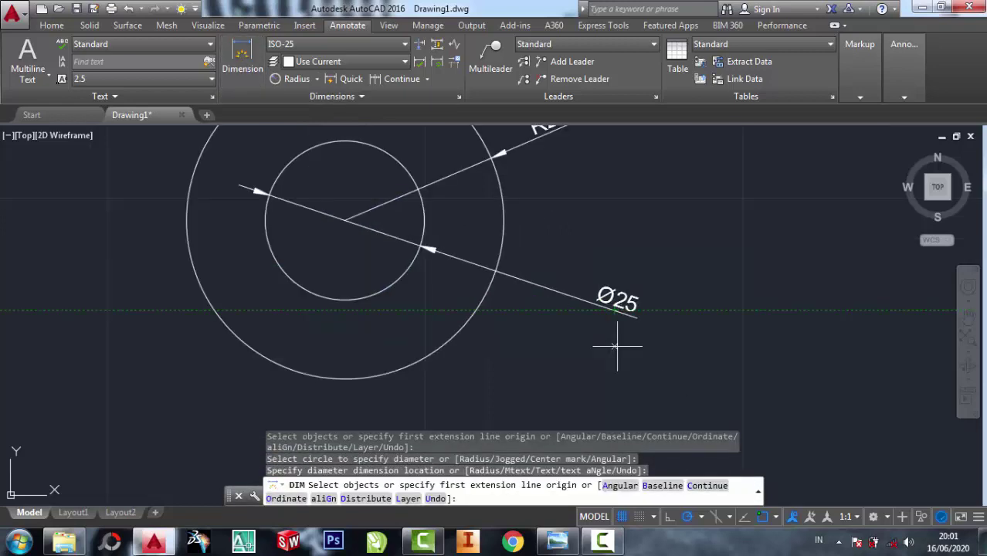
scroll(662, 388, down, 2)
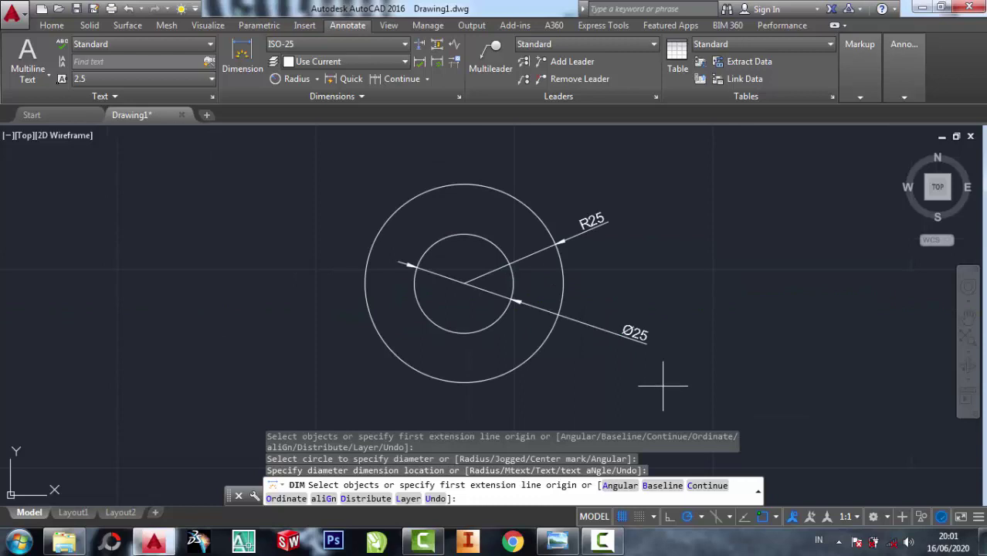
- Undo both circle dimensions and bring the reference drawing back up
key(ctrl+z)
key(ctrl+z)
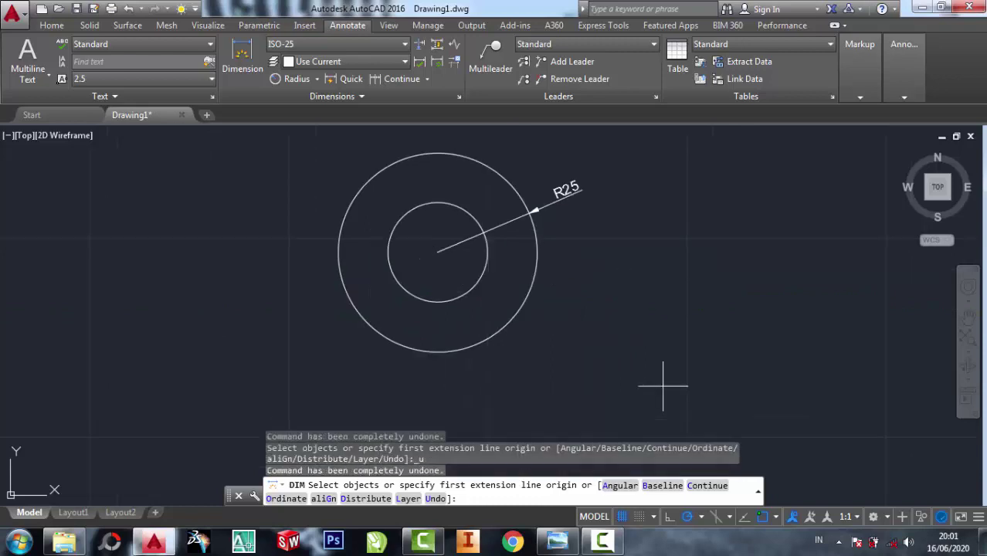
key(Escape)
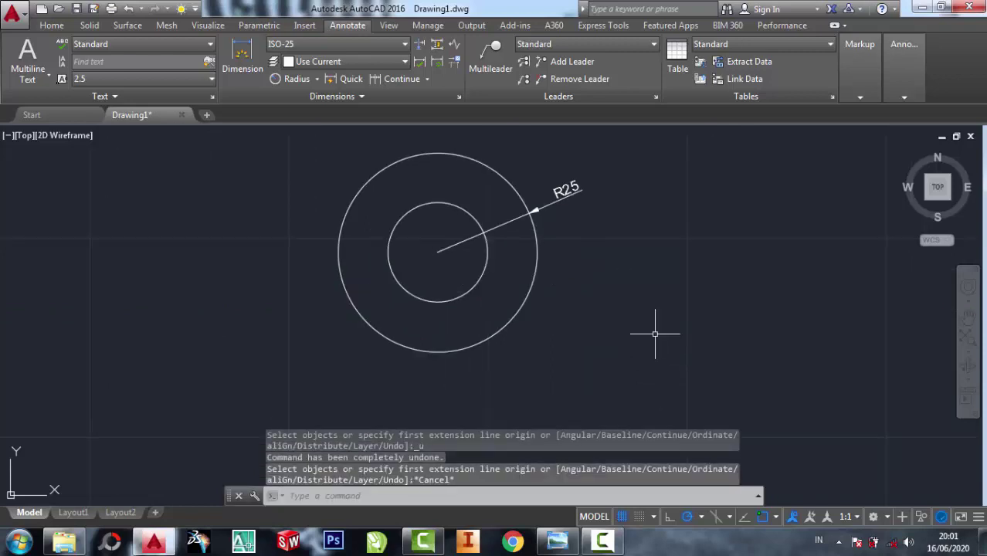
key(ctrl+z)
key(ctrl+z)
click(557, 541)
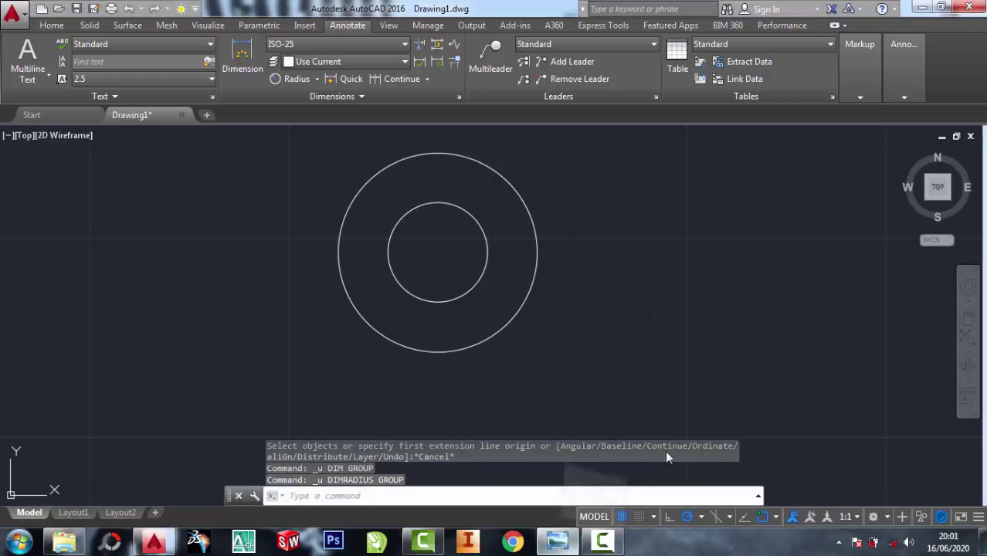
- Review the full bearing drawing in Photo Viewer, then minimize it
scroll(903, 267, down, 1)
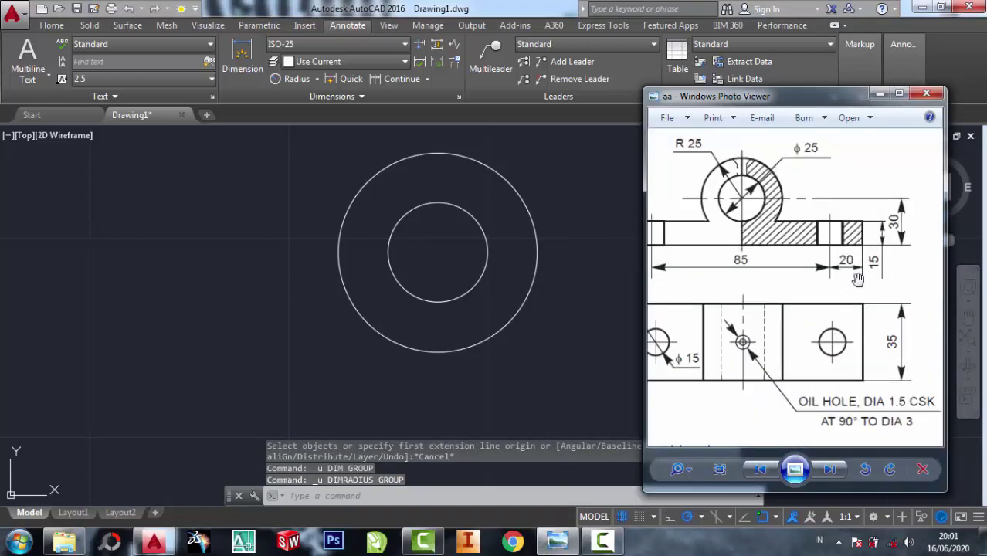
scroll(902, 262, up, 1)
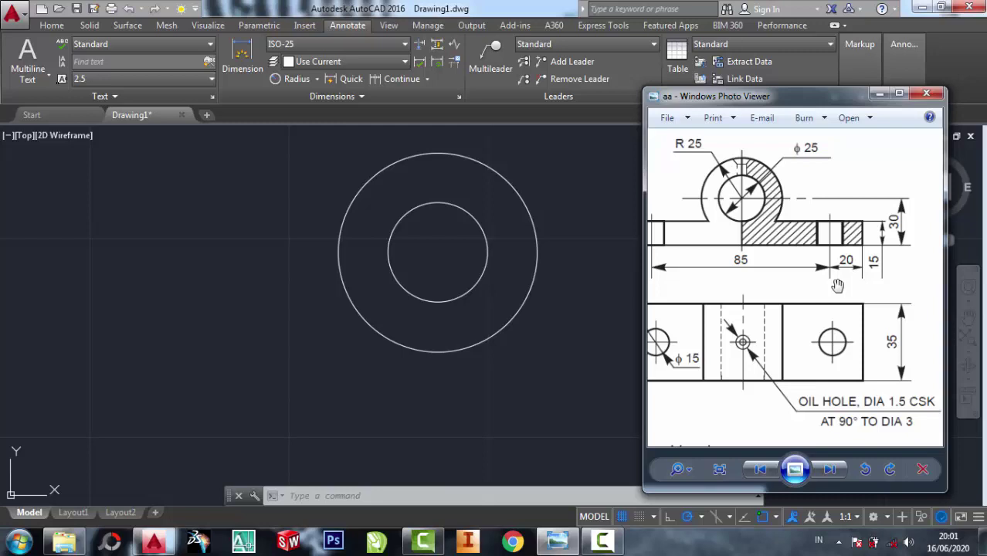
scroll(842, 263, down, 1)
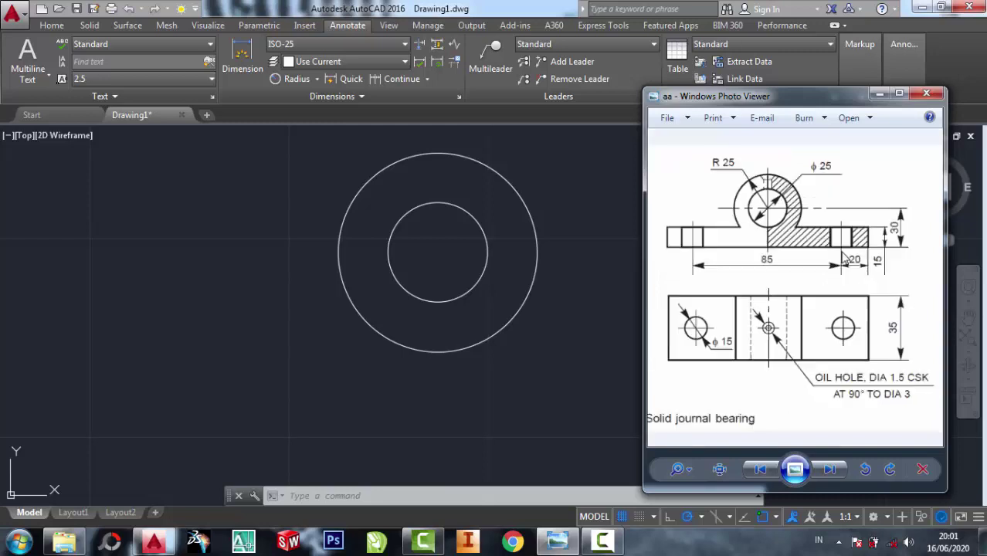
scroll(708, 244, up, 1)
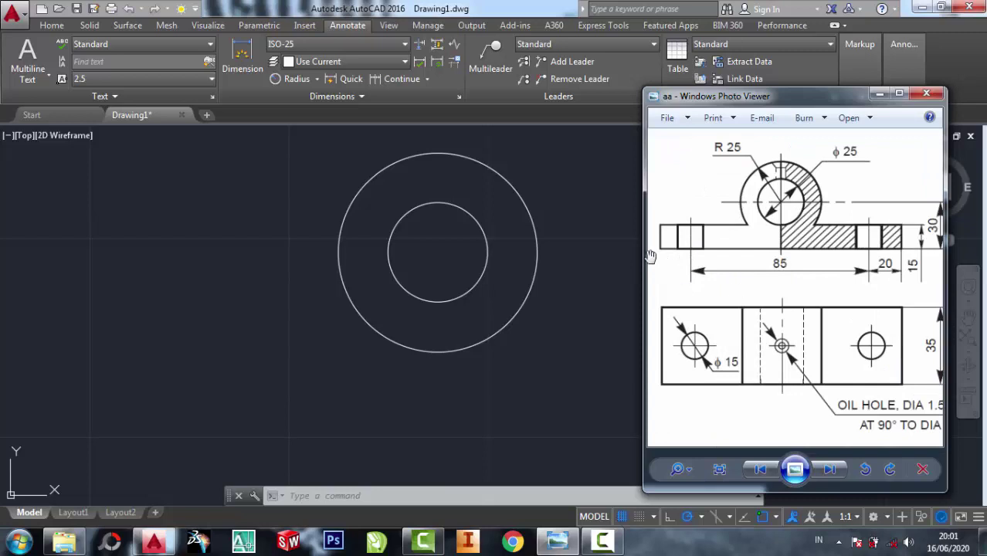
click(880, 93)
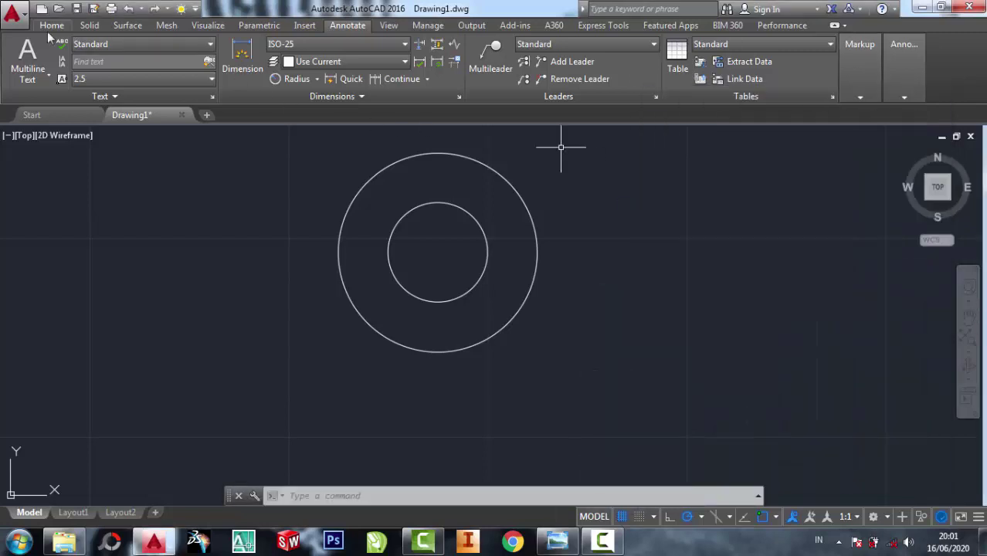
- Draw a 125-unit horizontal base line to the left of the circles
click(54, 27)
click(253, 67)
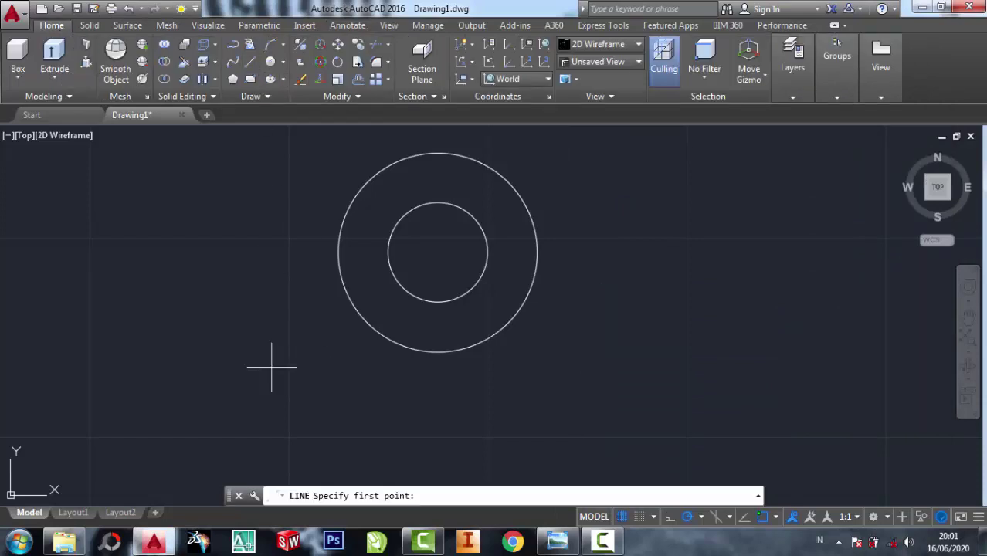
click(214, 415)
text(1)
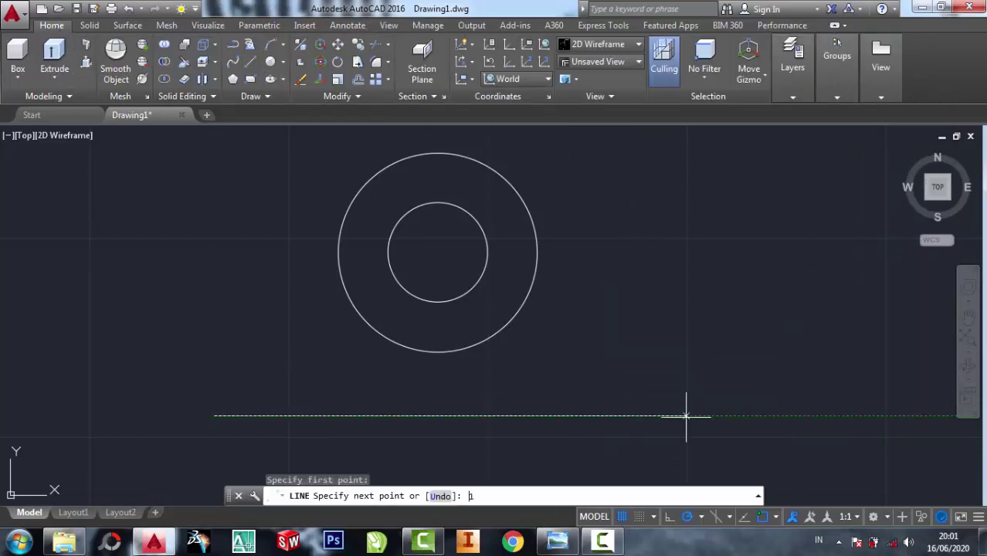
text(25)
key(Return)
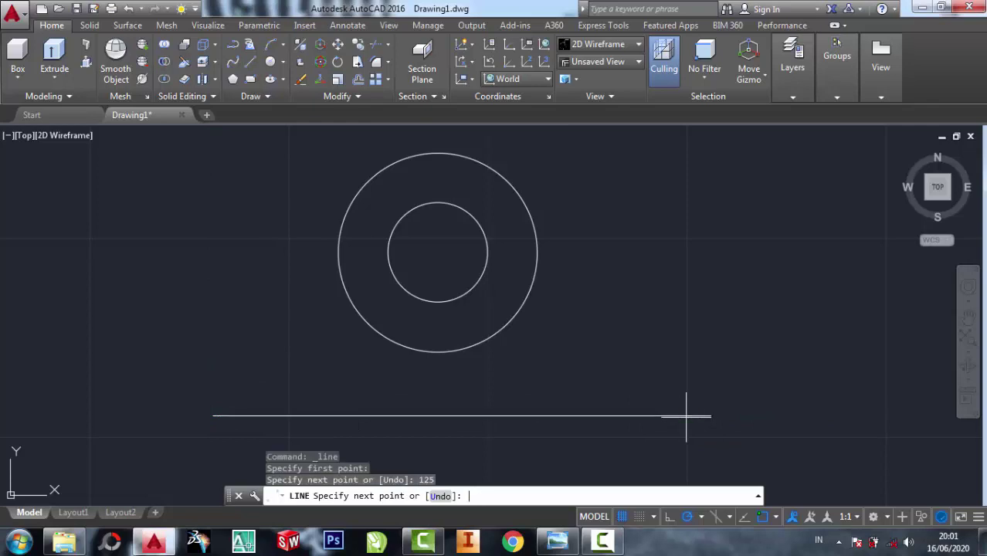
key(Return)
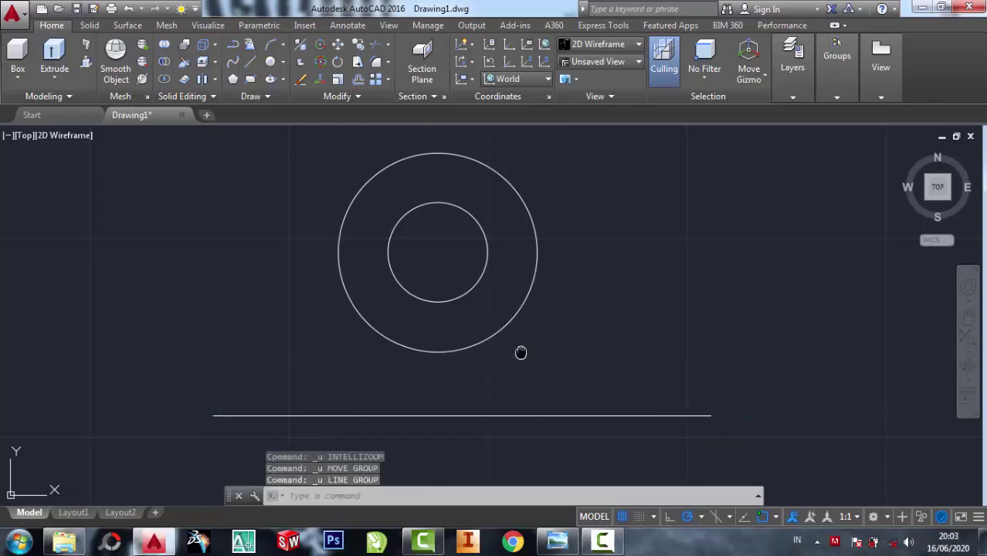
middle_drag(520, 350, 493, 332)
click(556, 543)
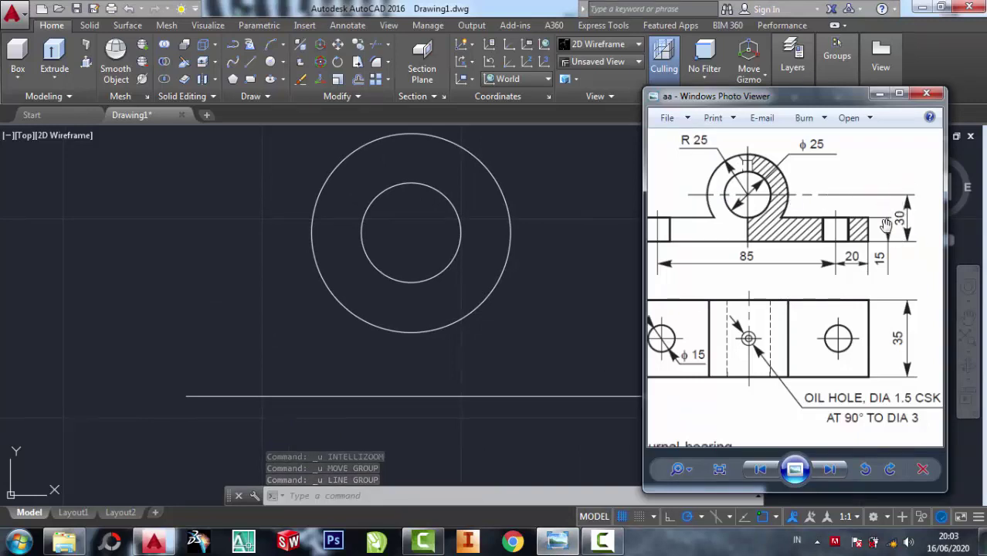
click(881, 95)
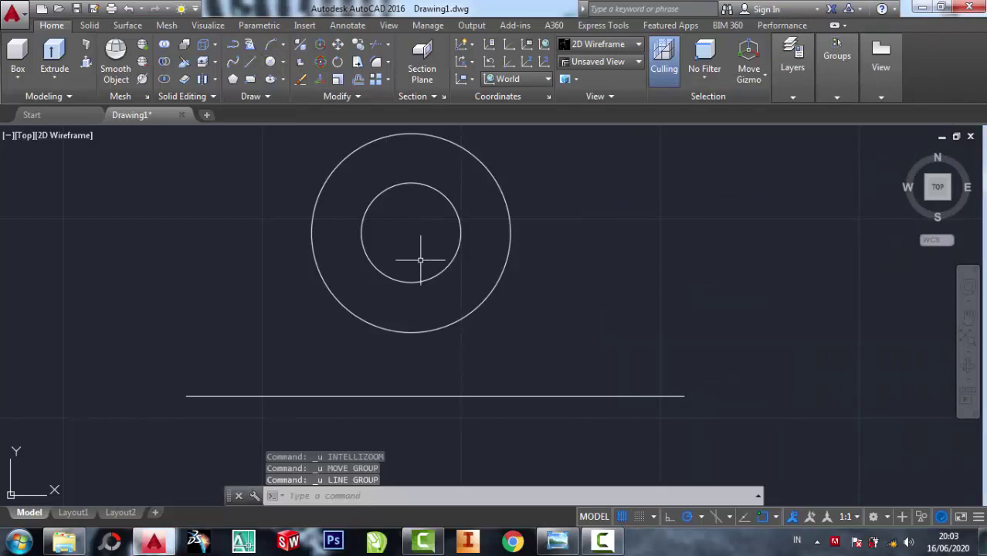
- Draw a 30-unit line straight down from the circles' centre
click(249, 61)
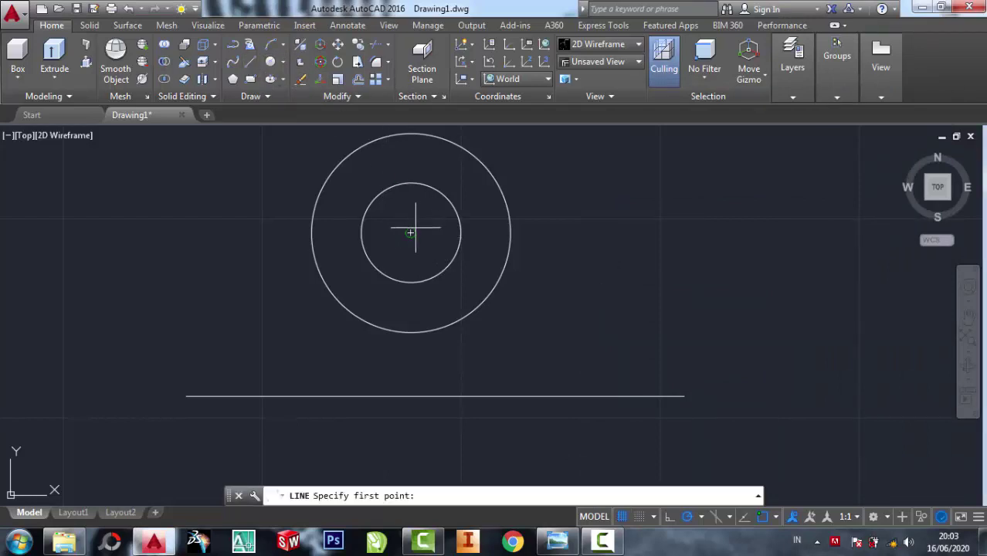
click(410, 232)
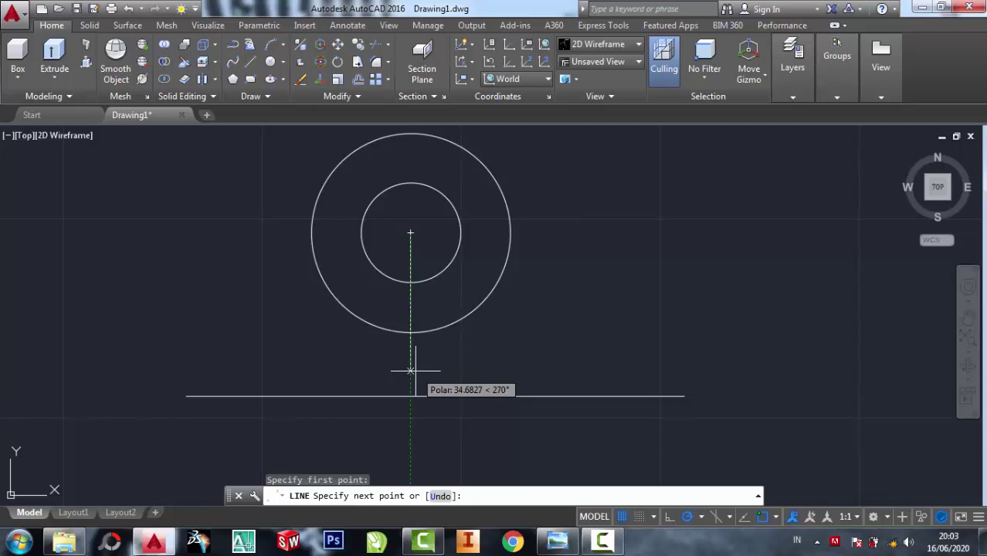
text(30)
key(Return)
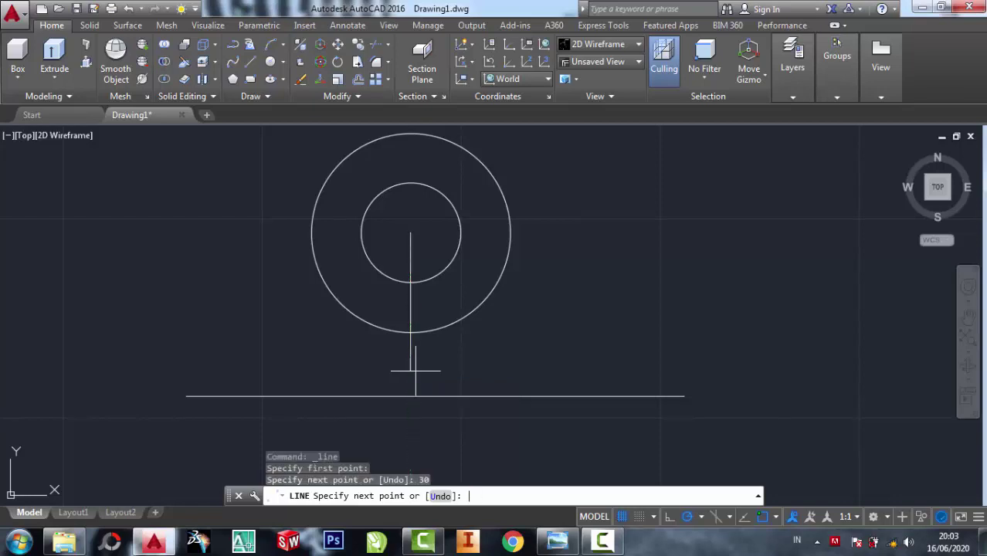
key(Return)
- Move the base line's midpoint to the bottom end of the 30-unit line
click(338, 46)
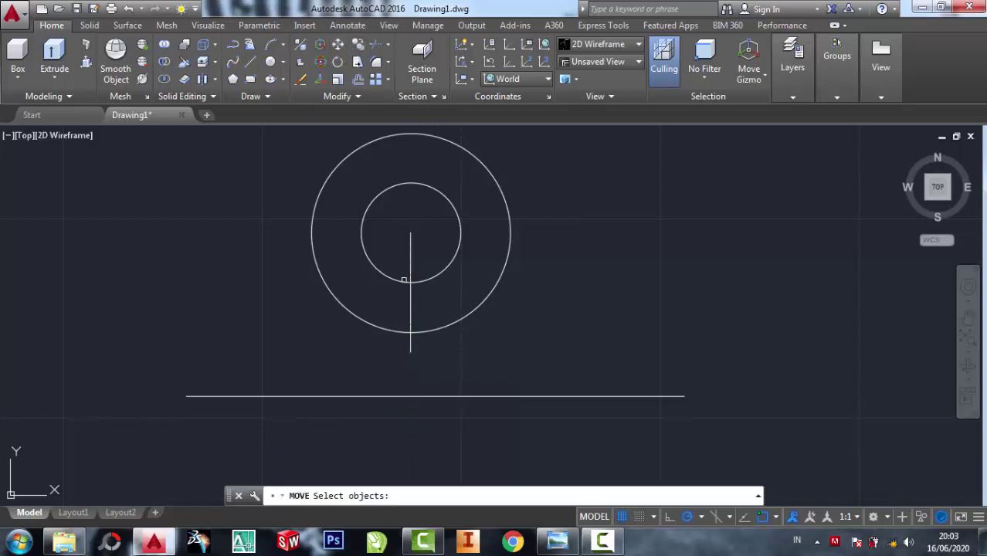
click(529, 418)
click(494, 384)
key(Return)
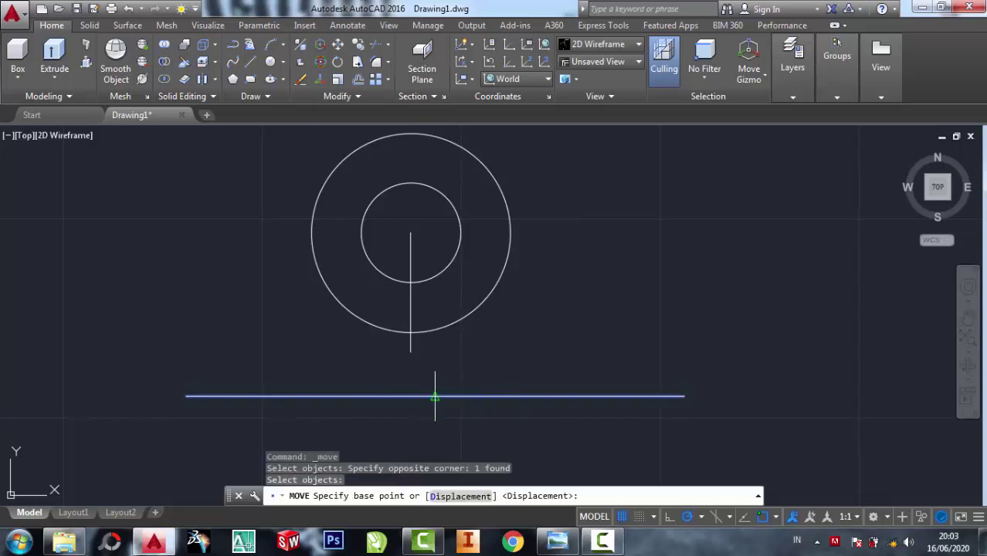
click(435, 397)
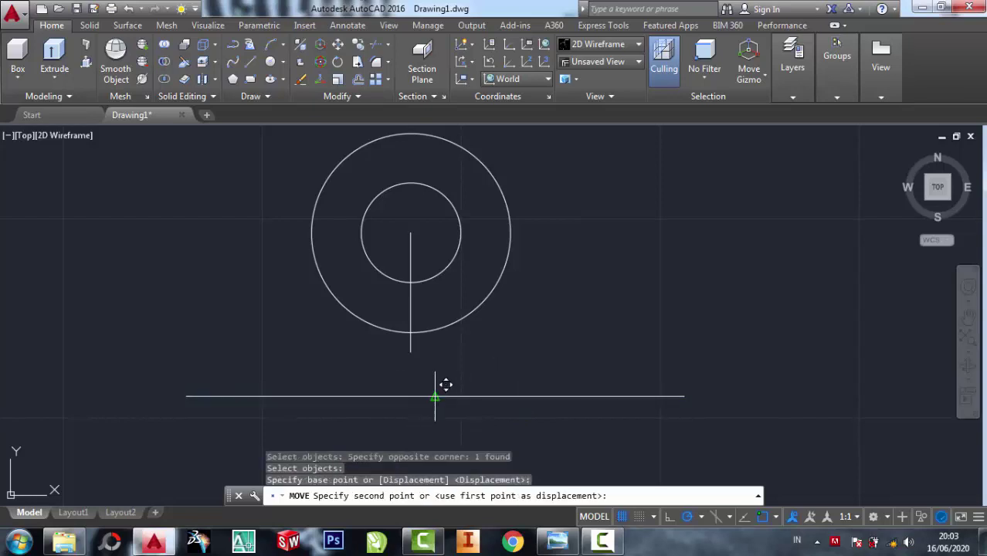
click(409, 351)
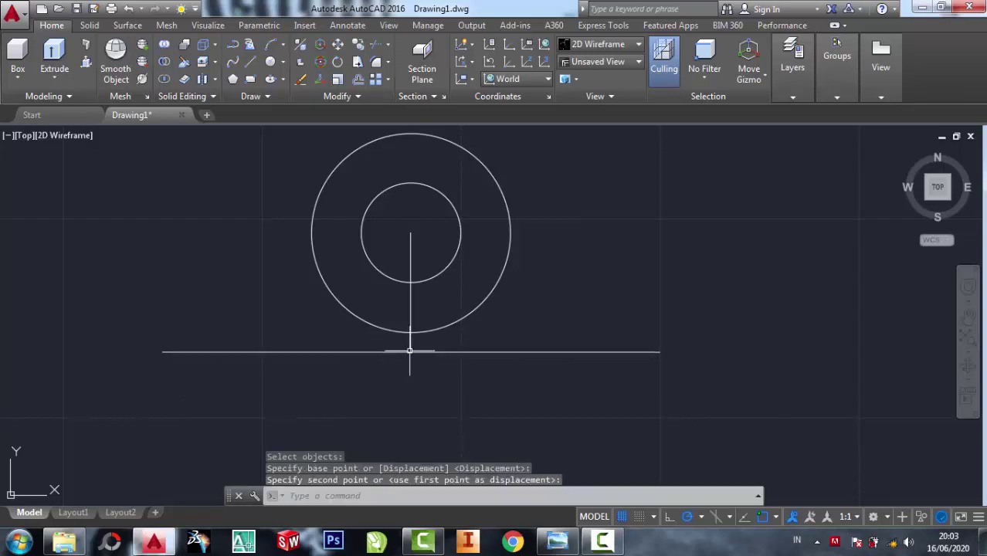
click(557, 541)
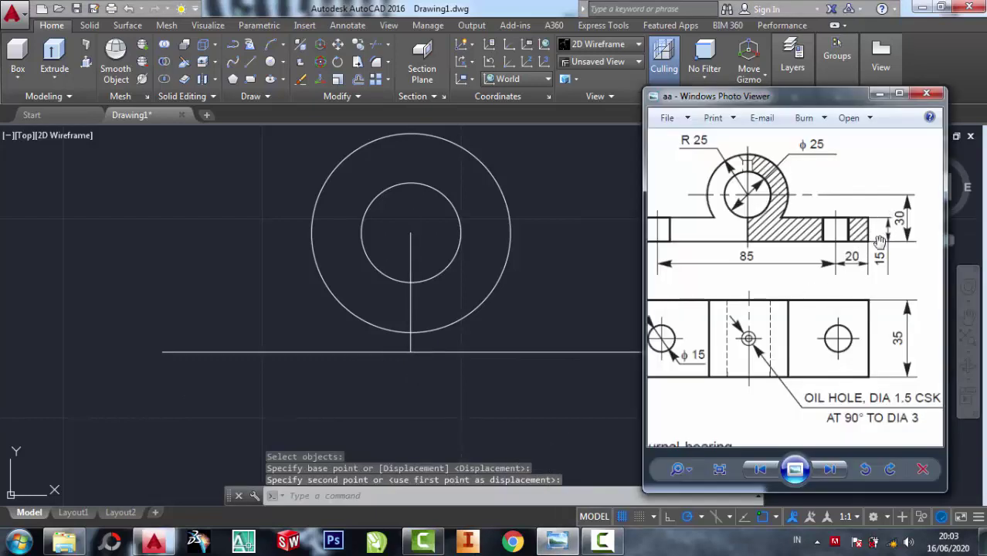
click(879, 94)
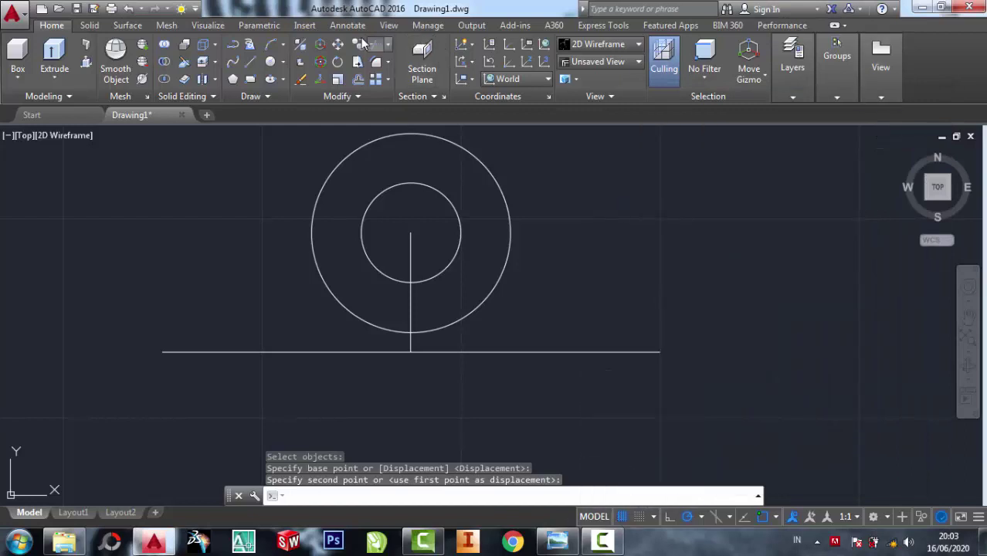
- Copy the base line 15 units upward to form the plate's top edge
click(361, 42)
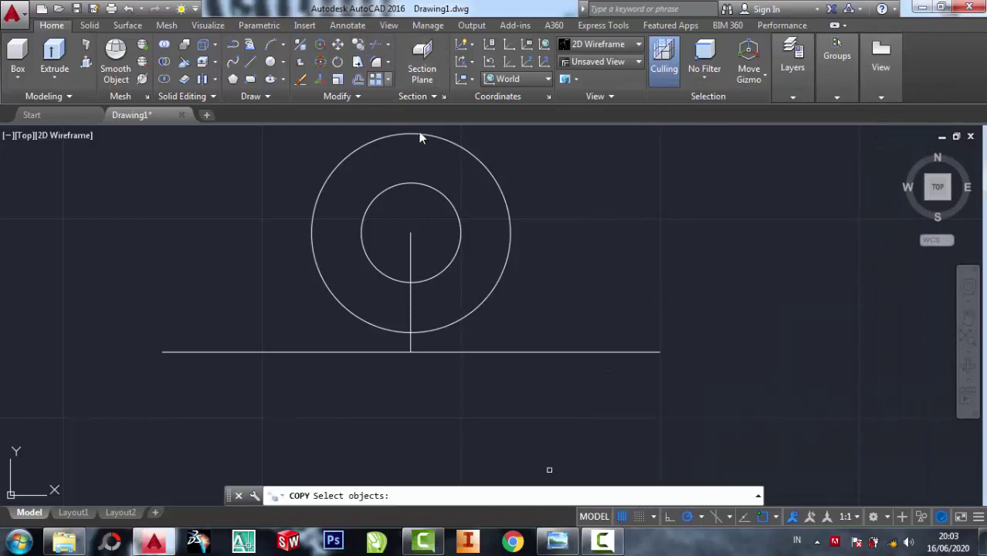
click(612, 409)
click(591, 303)
scroll(663, 342, up, 2)
click(657, 364)
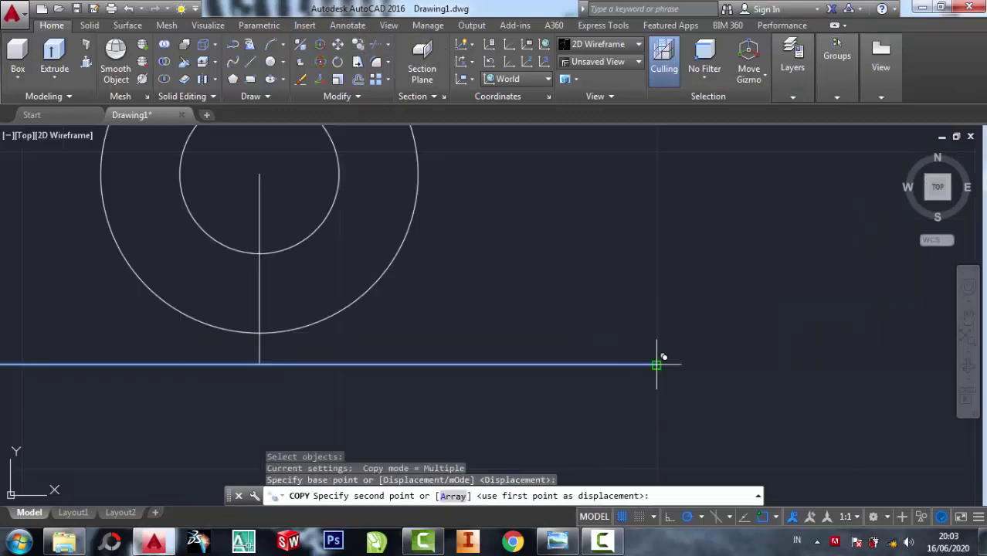
text(15)
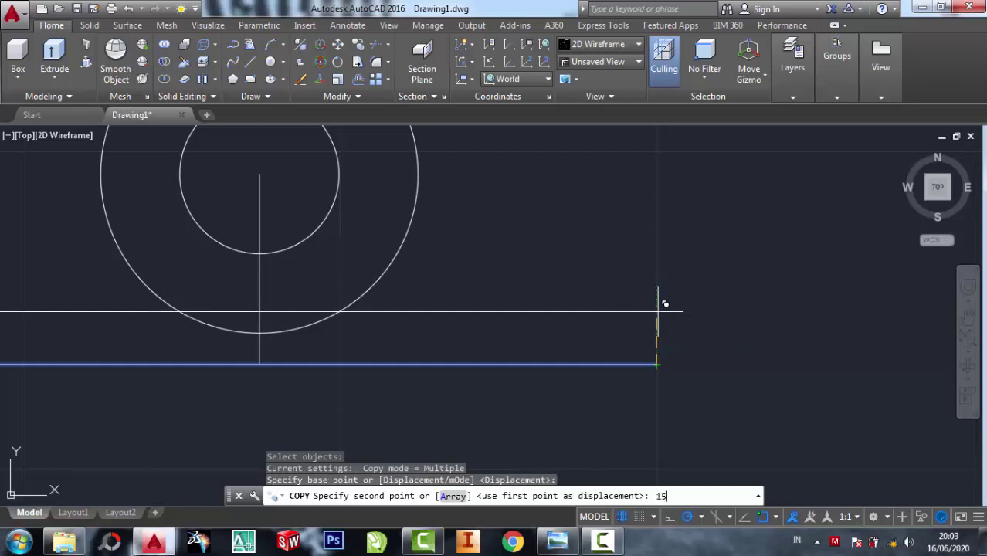
key(Return)
key(Return)
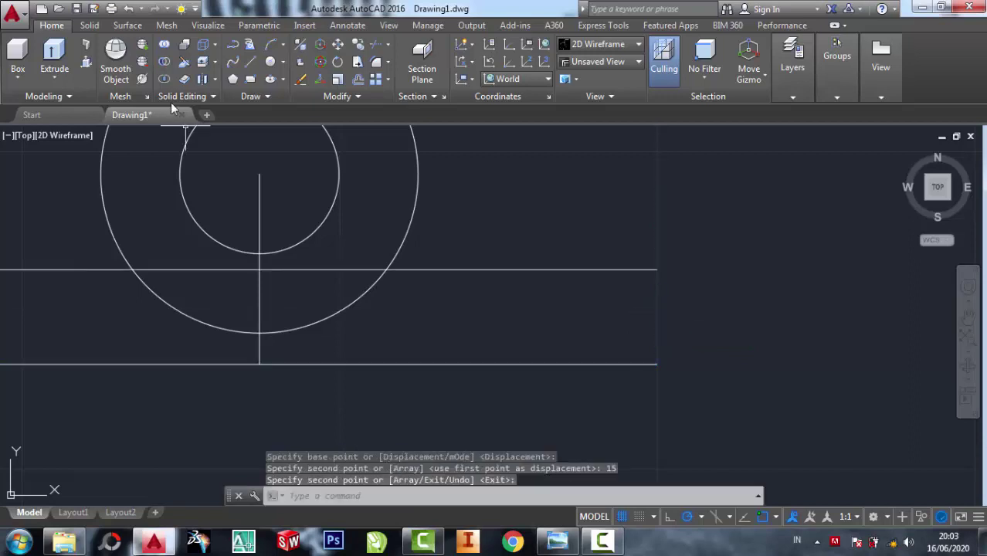
- Erase the vertical centre line and trim the outer circle's bottom arc and inner line segment
click(302, 80)
click(289, 311)
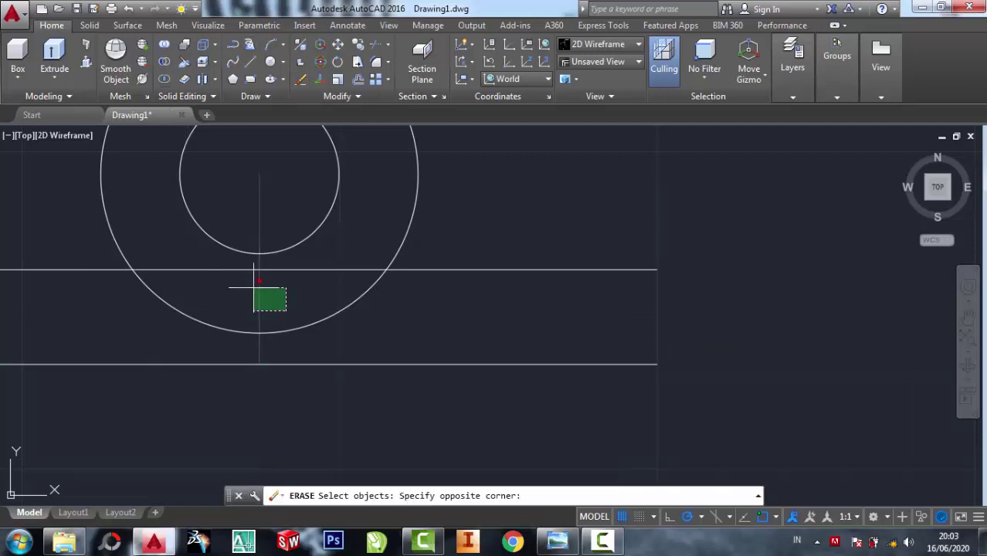
click(254, 286)
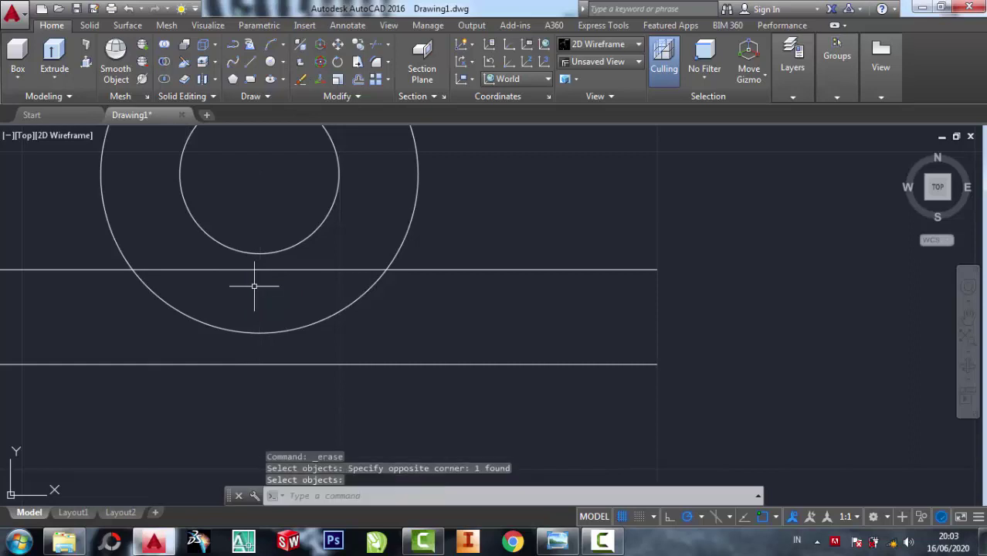
click(376, 44)
scroll(489, 298, down, 2)
click(496, 394)
click(243, 238)
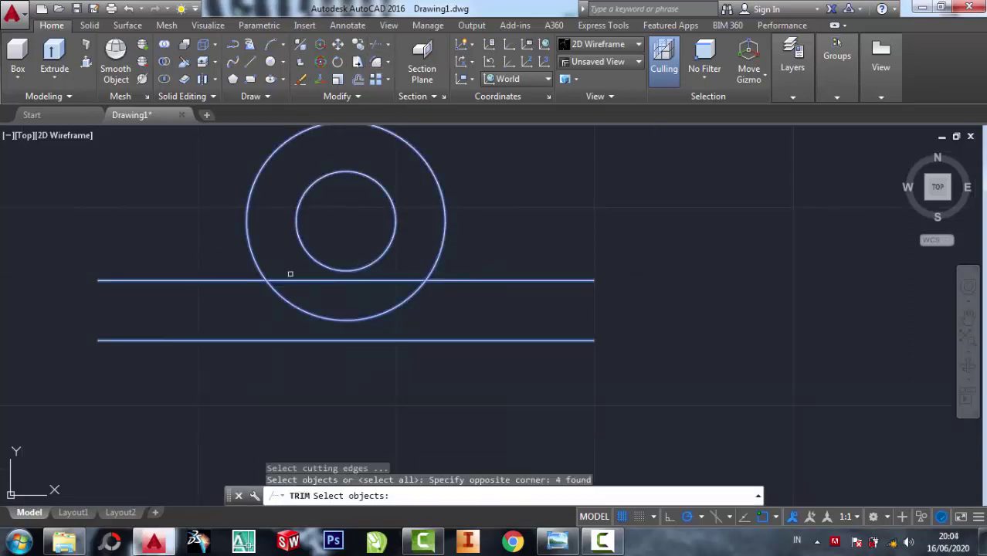
key(Return)
click(352, 281)
click(353, 318)
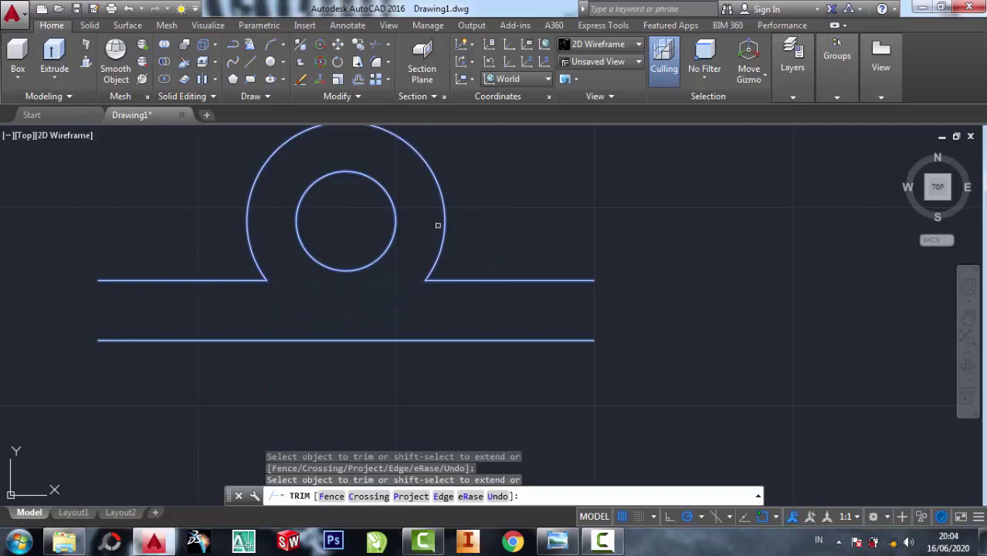
right_click(532, 210)
click(550, 214)
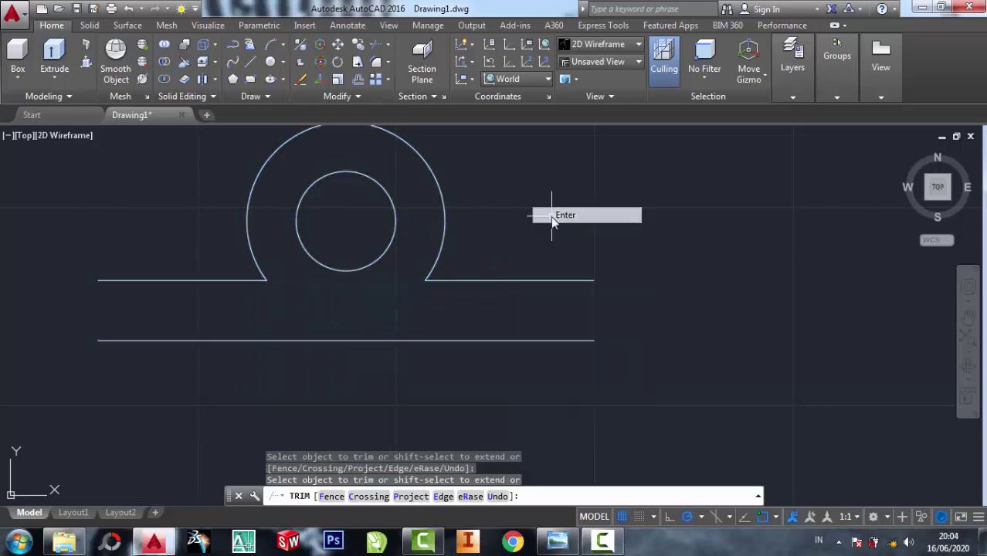
- Close the base plate's right and left ends with vertical lines
click(250, 63)
click(249, 70)
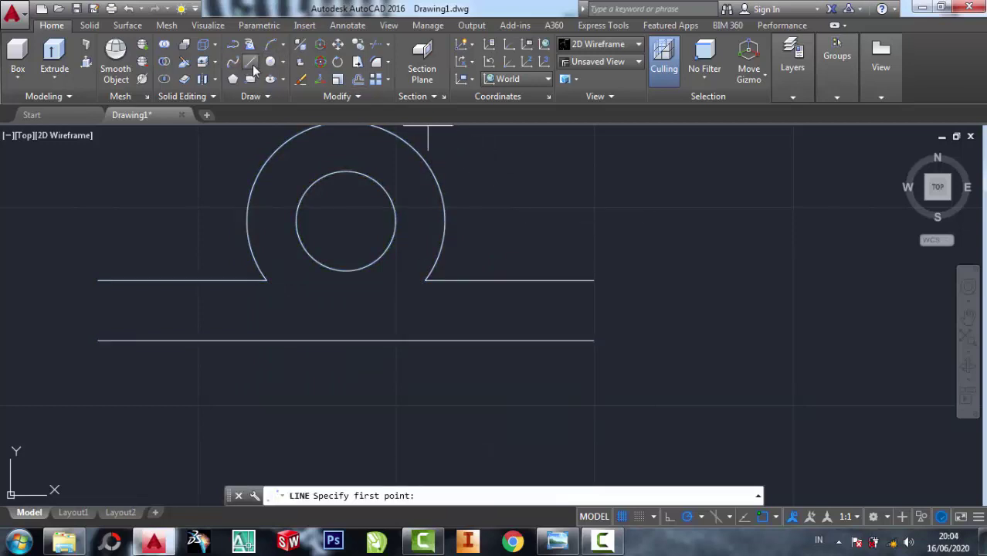
click(594, 281)
click(594, 339)
right_click(594, 340)
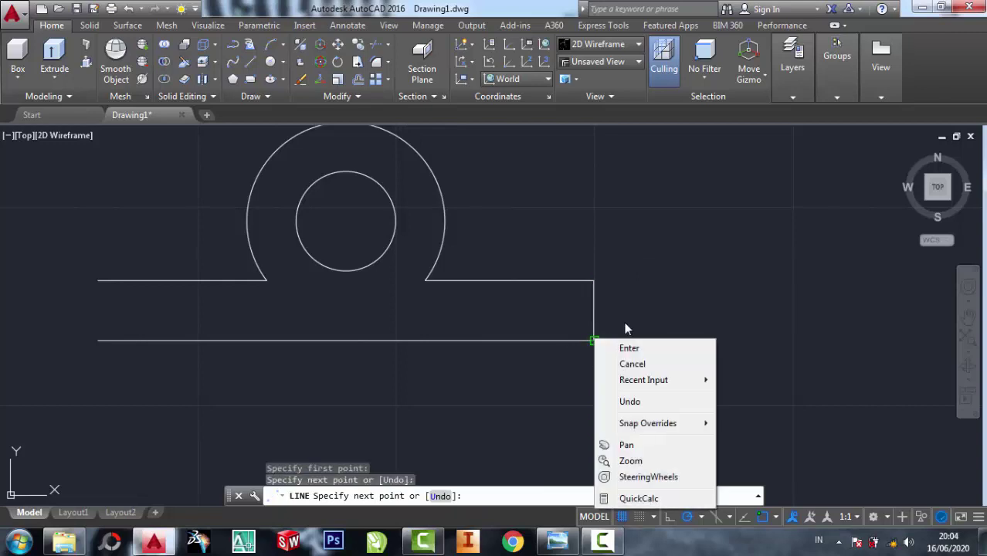
click(629, 349)
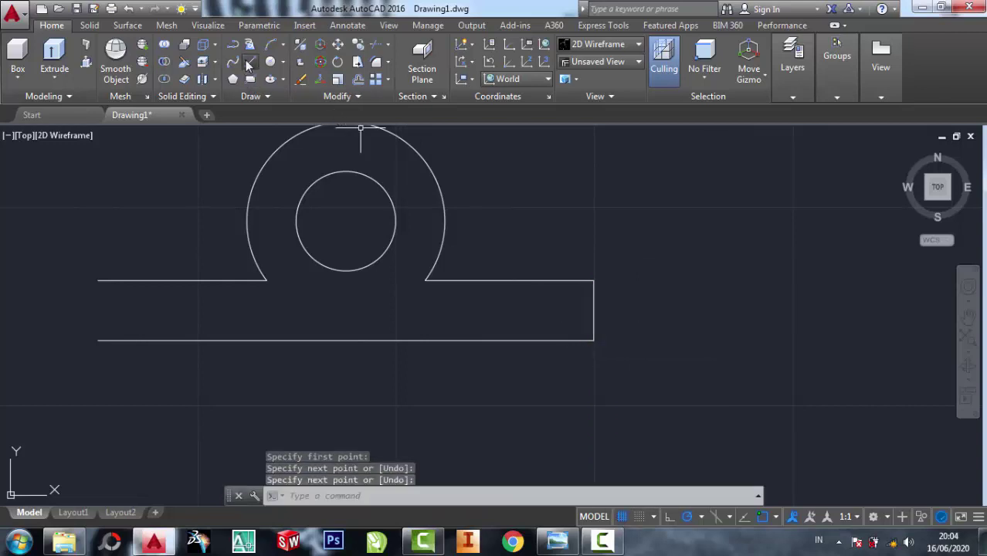
click(250, 62)
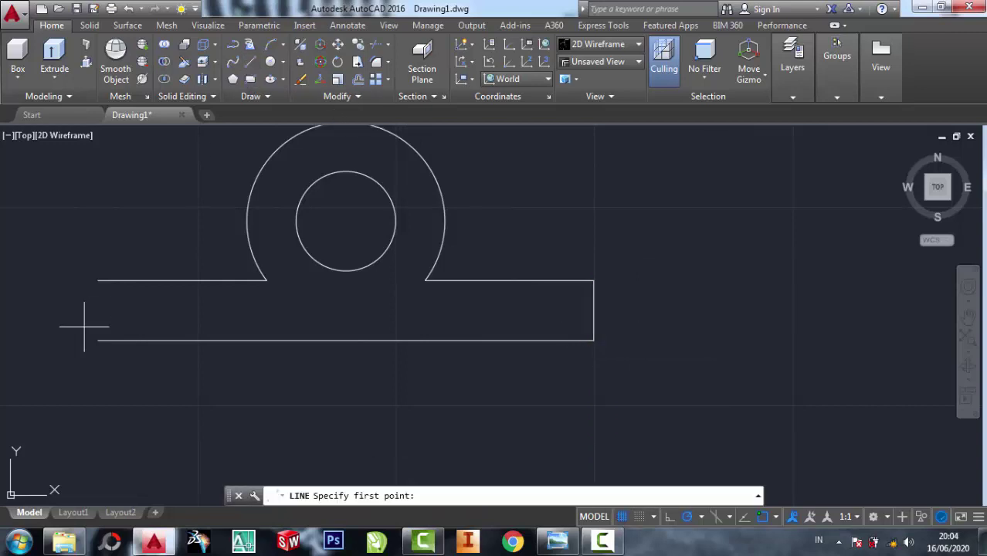
click(97, 280)
click(98, 341)
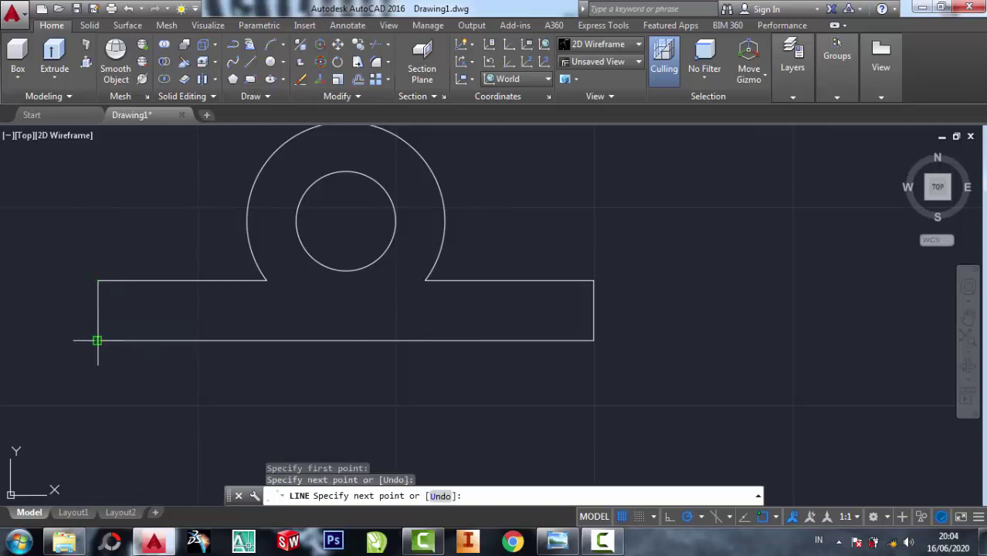
right_click(98, 340)
click(159, 355)
click(558, 544)
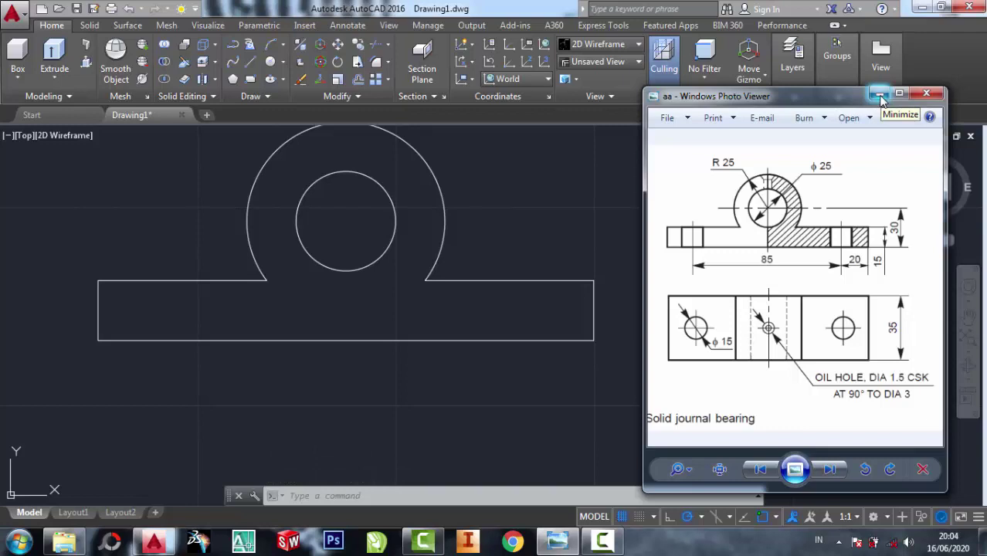
- Hide the reference, re-centre the profile, and start the Region command
click(880, 98)
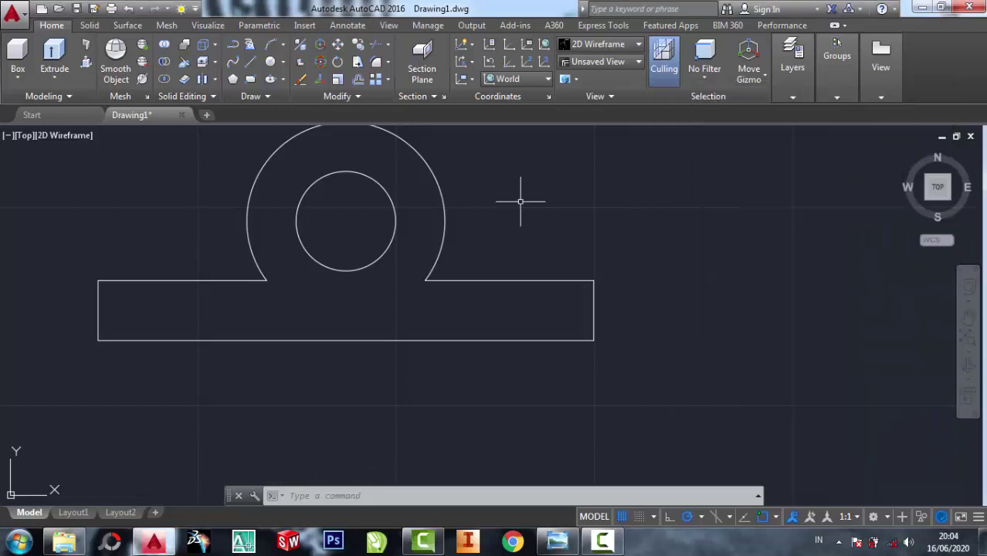
middle_drag(529, 200, 572, 241)
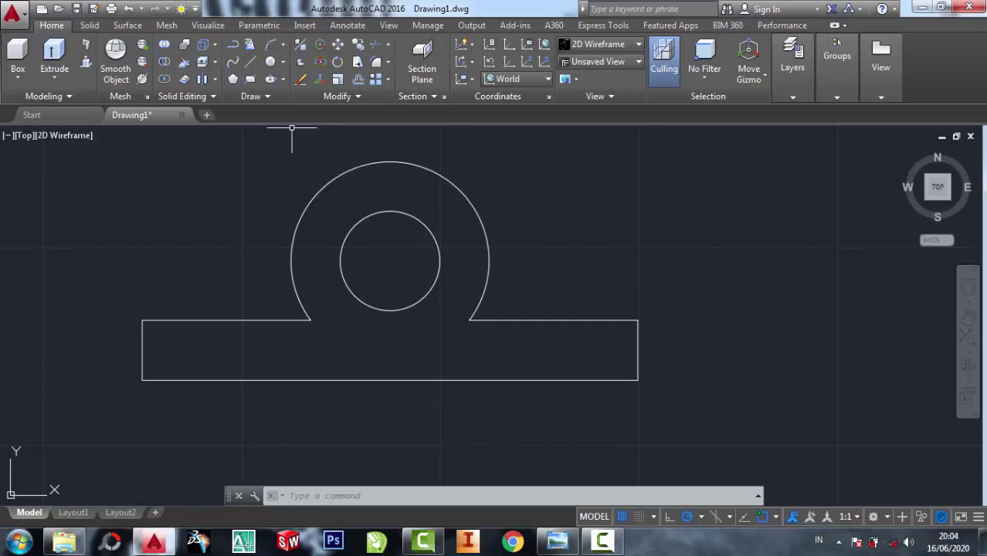
click(252, 96)
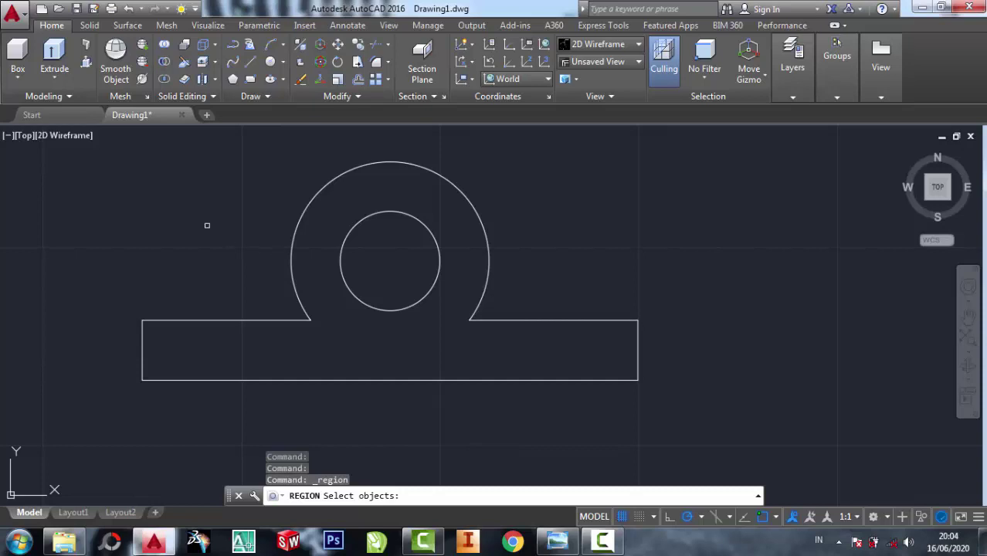
- Window-select the profile lines to create the outline and bore regions
click(51, 176)
click(723, 434)
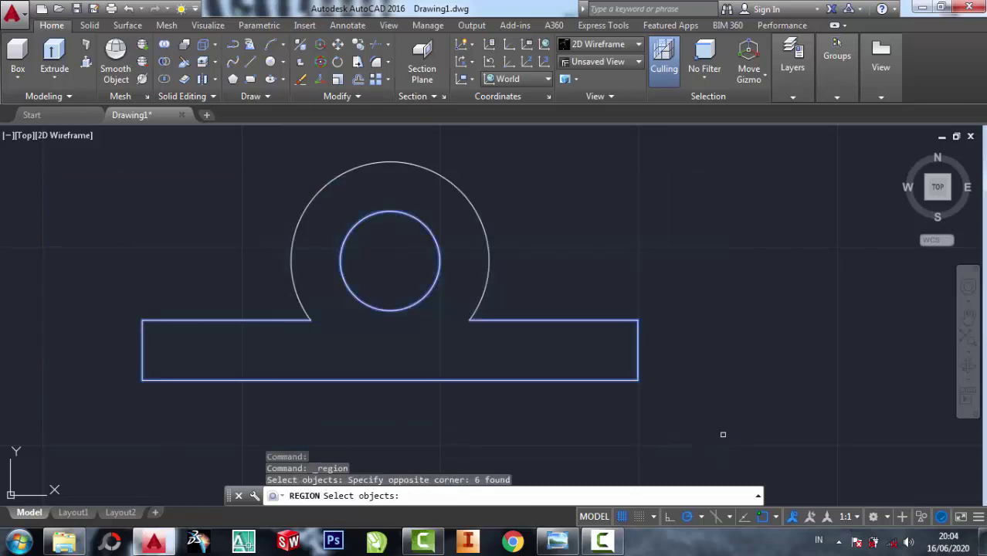
click(699, 409)
click(249, 176)
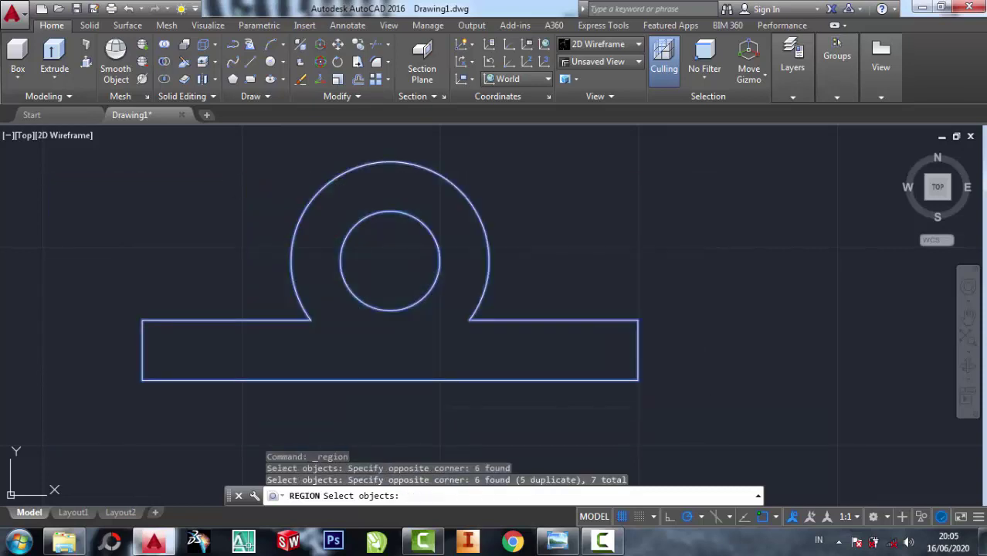
key(Return)
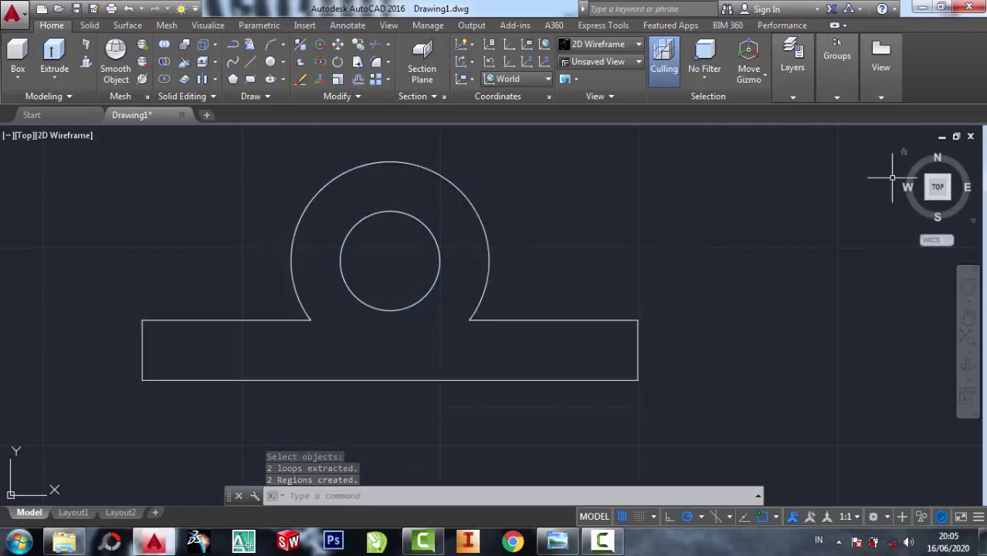
- Switch to the SW Isometric view and compare against the reference
click(600, 63)
click(607, 160)
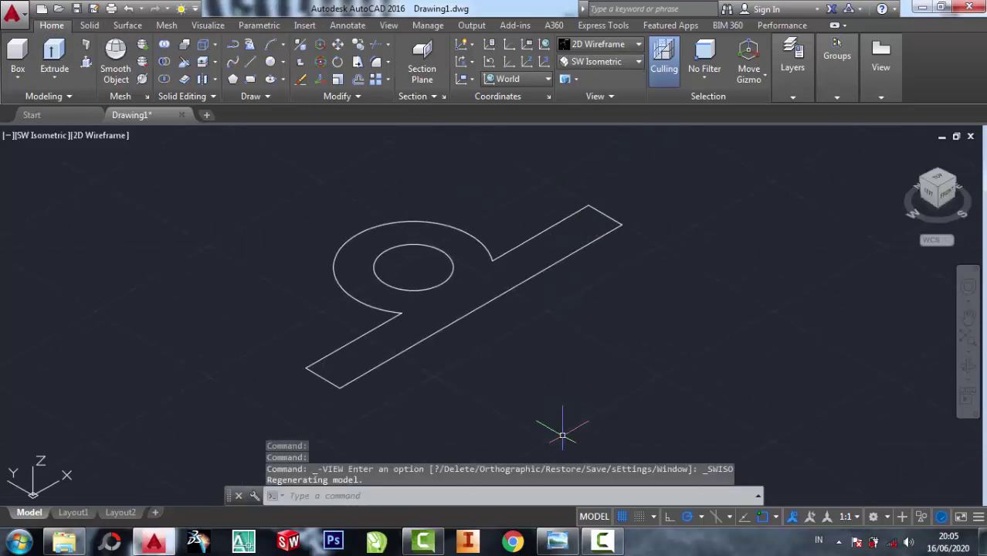
click(557, 541)
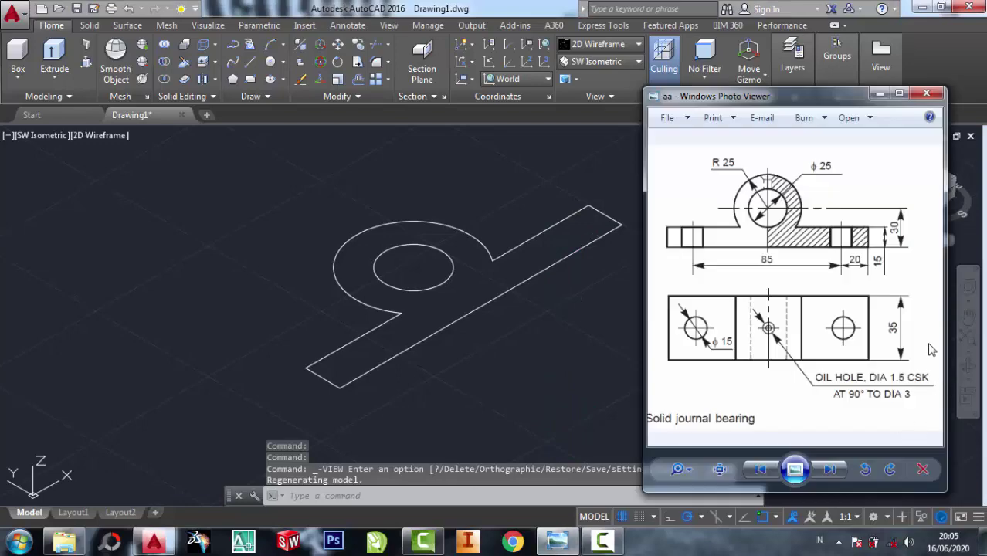
scroll(931, 350, up, 2)
click(880, 93)
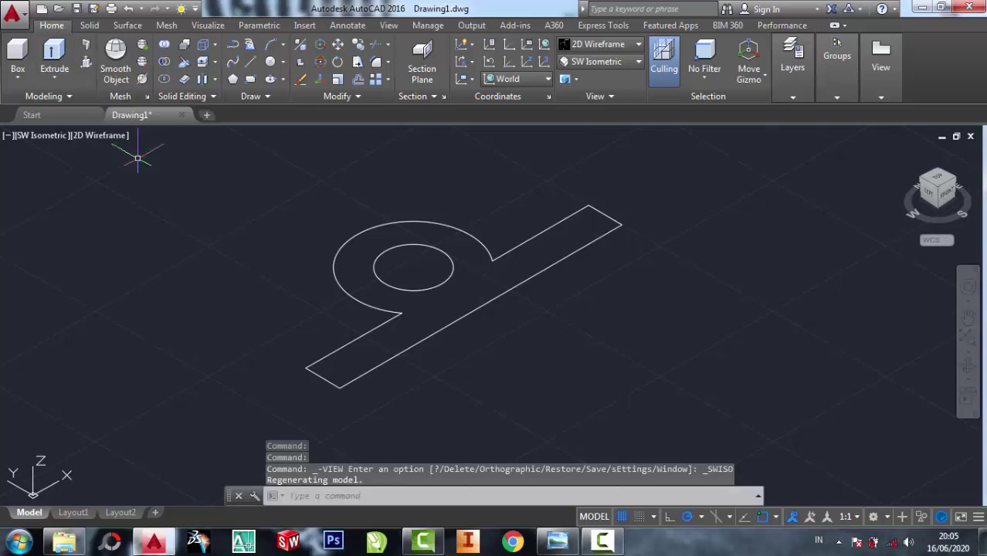
- Press-pull the bearing profile region into a 35-unit solid
click(86, 62)
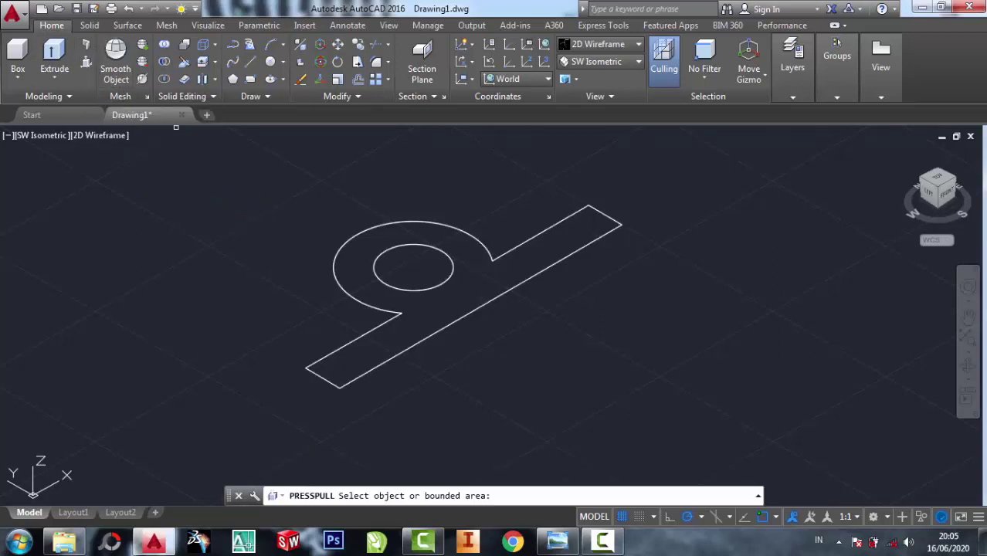
click(462, 275)
text(35)
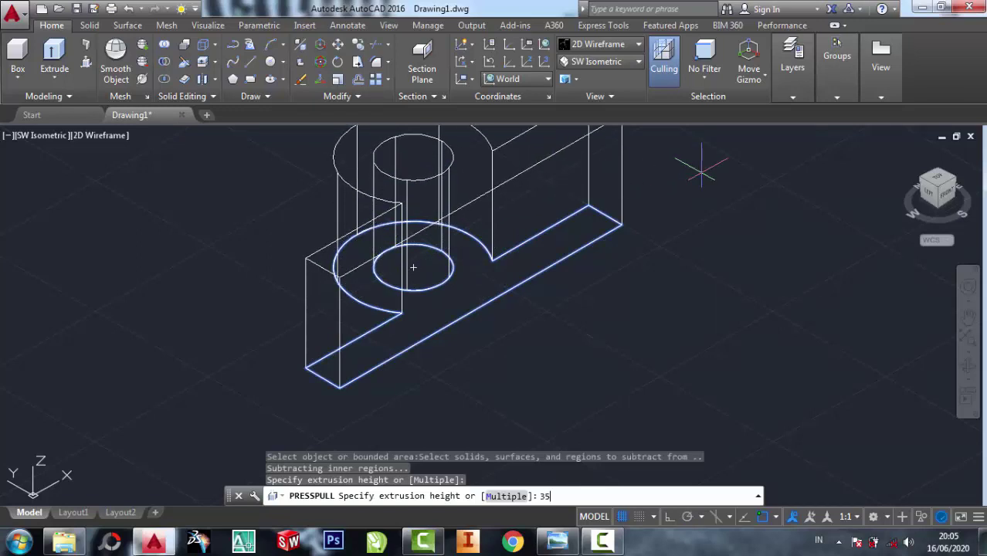
key(Return)
key(Return)
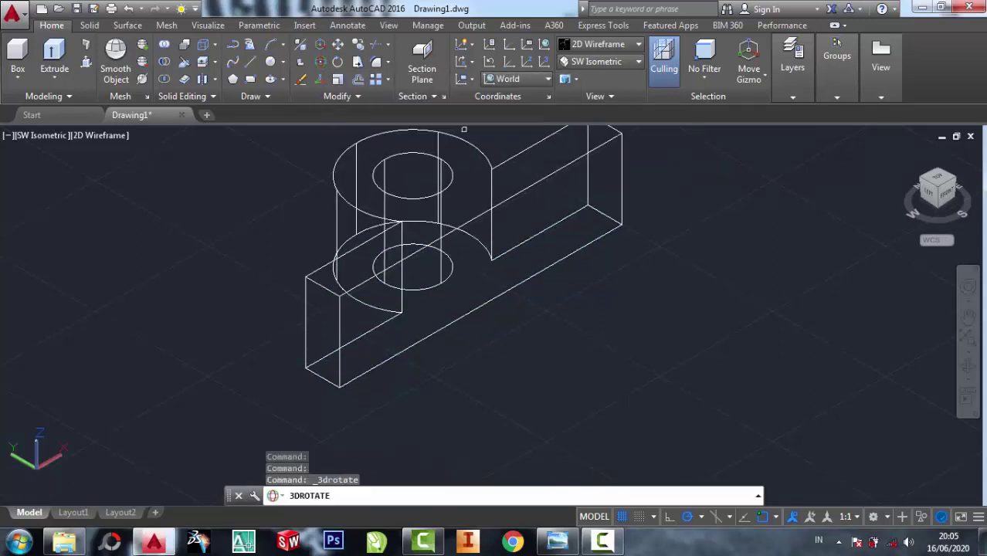
- Rotate the solid 90° about the X axis so it stands upright
click(373, 169)
click(344, 146)
key(Return)
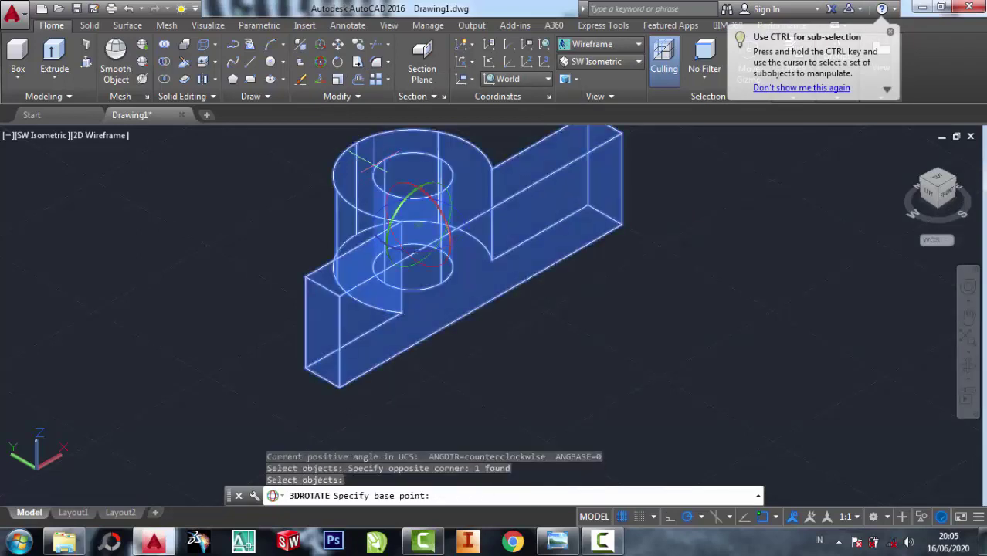
click(414, 263)
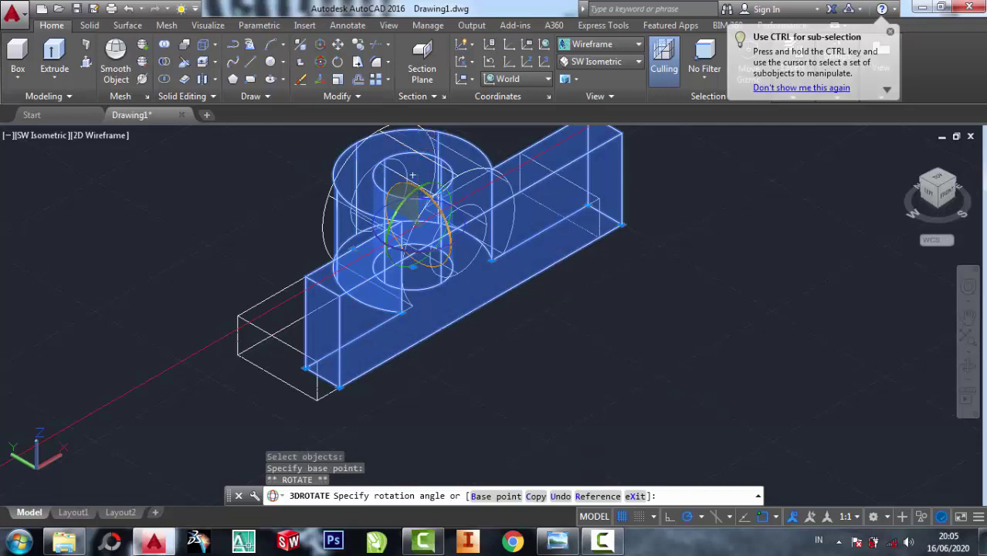
middle_drag(412, 176, 403, 315)
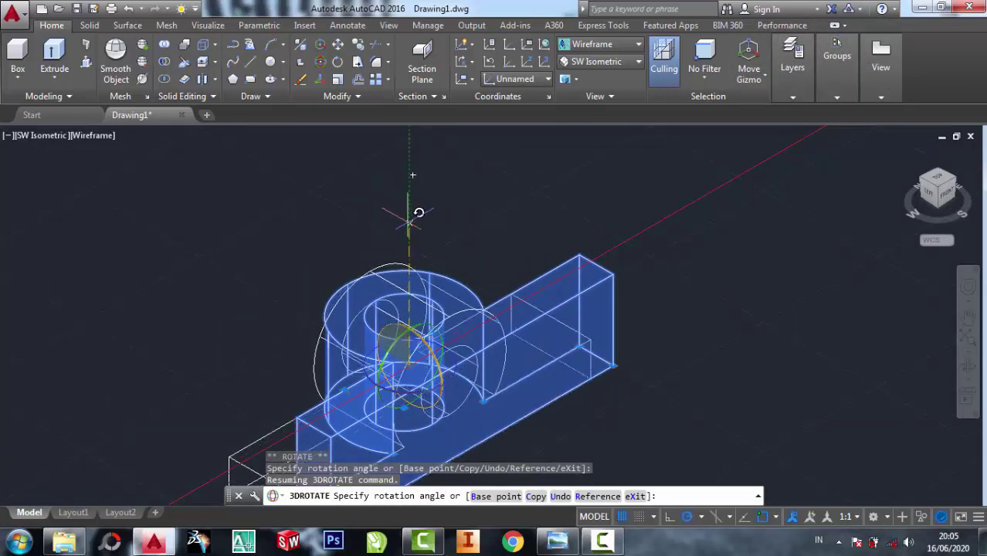
click(408, 210)
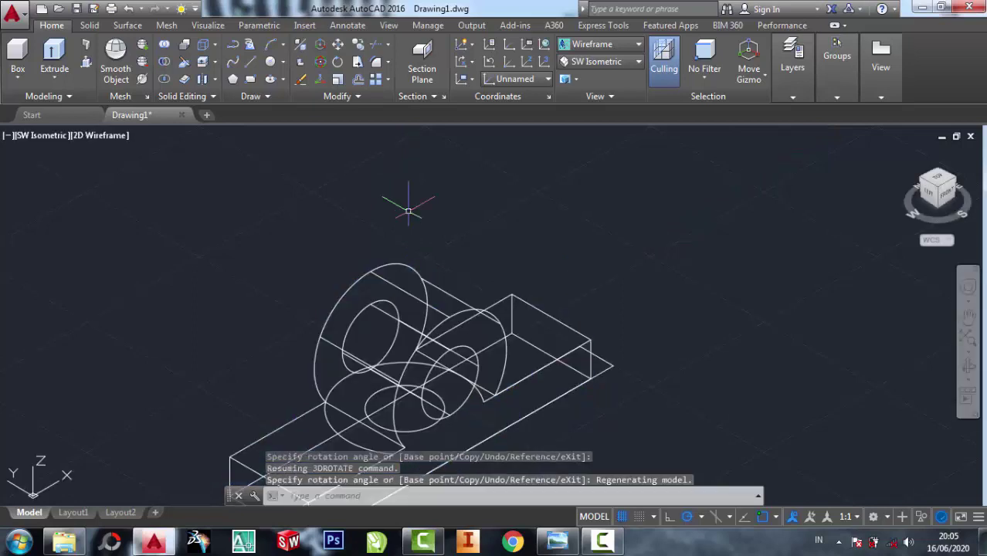
middle_drag(408, 210, 328, 91)
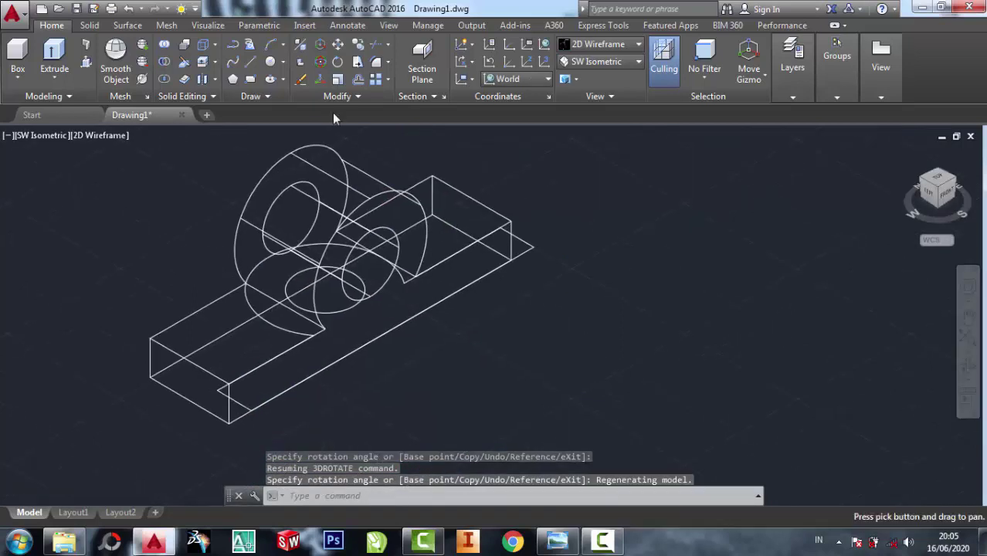
- Move the upright solid away from the flat profile
click(333, 47)
click(295, 154)
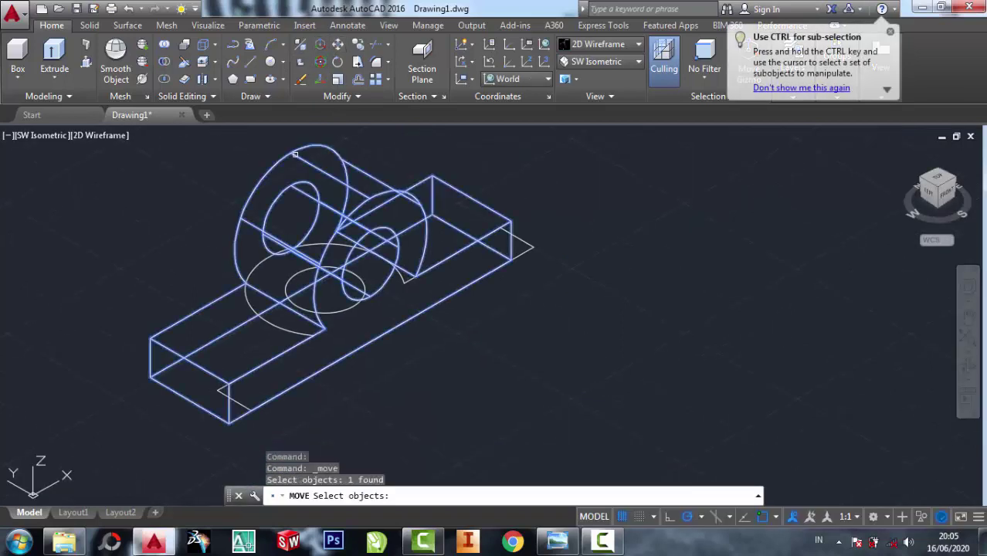
key(Return)
click(289, 151)
middle_drag(593, 255, 489, 216)
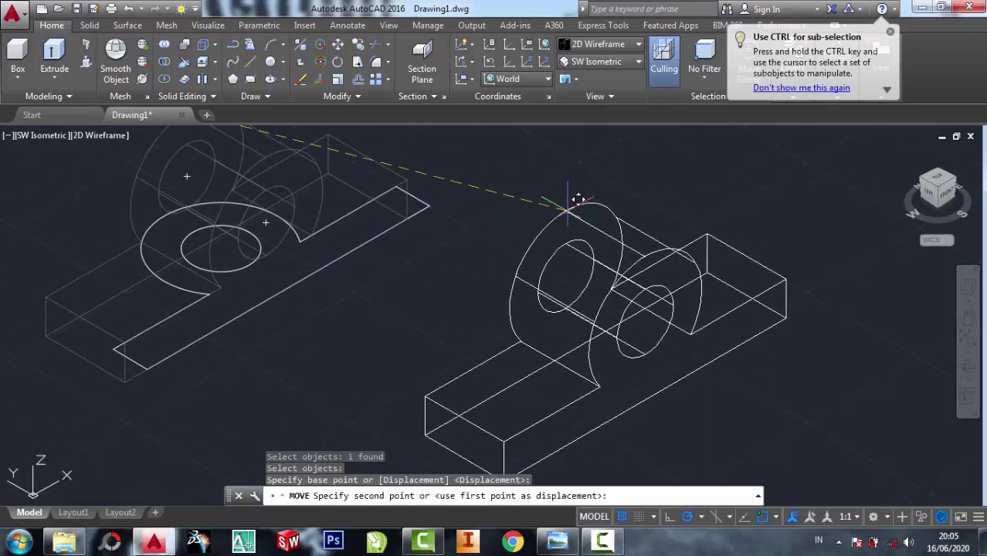
click(568, 205)
- Erase the leftover flat profile and centre the solid in the view
click(301, 79)
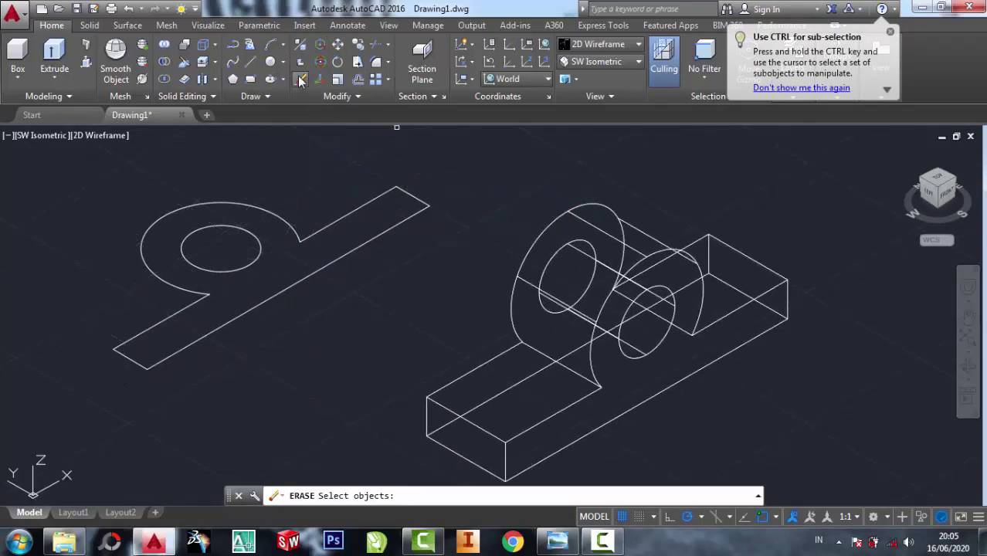
click(358, 330)
click(132, 156)
key(Return)
middle_drag(342, 249, 230, 242)
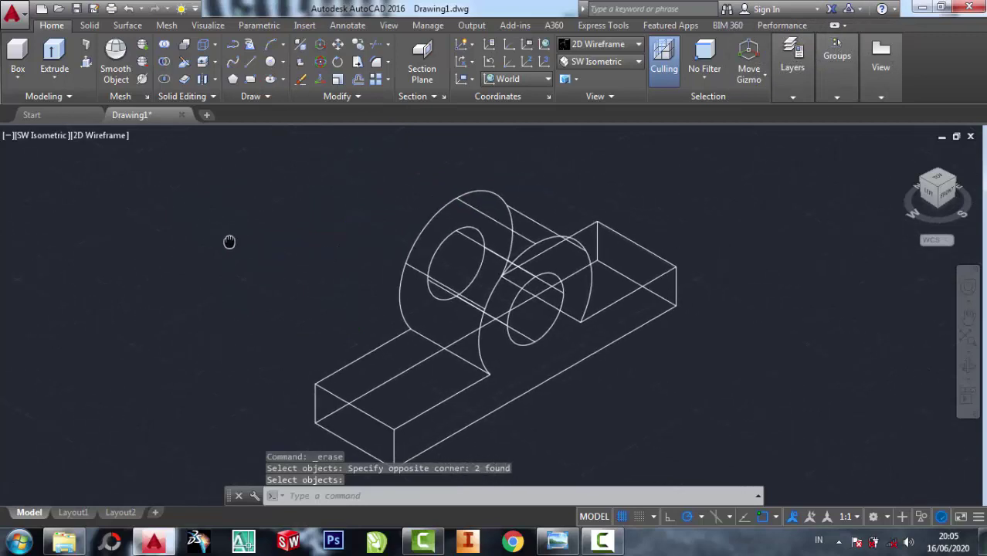
middle_drag(690, 260, 513, 292)
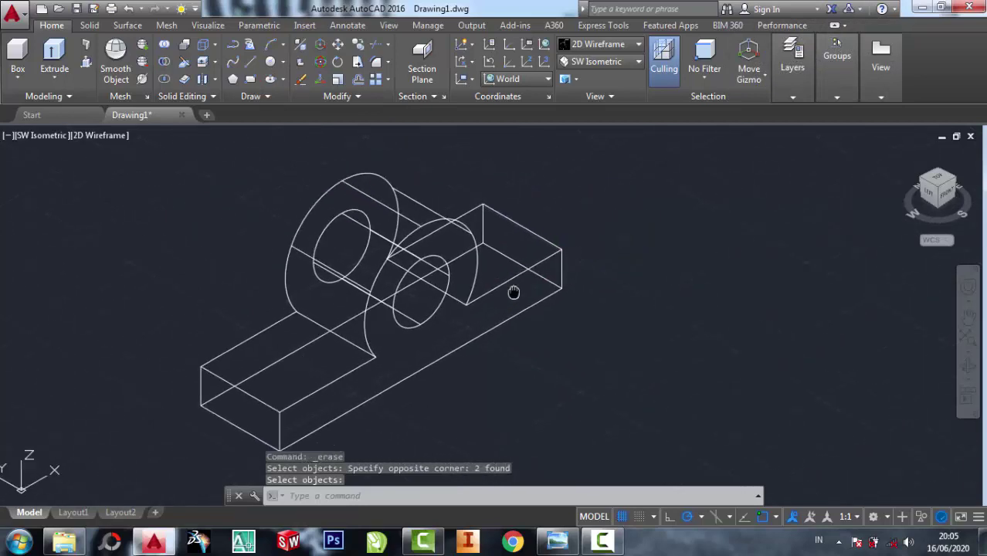
- Set the visual style to Realistic and turn the grid off
click(638, 47)
click(767, 78)
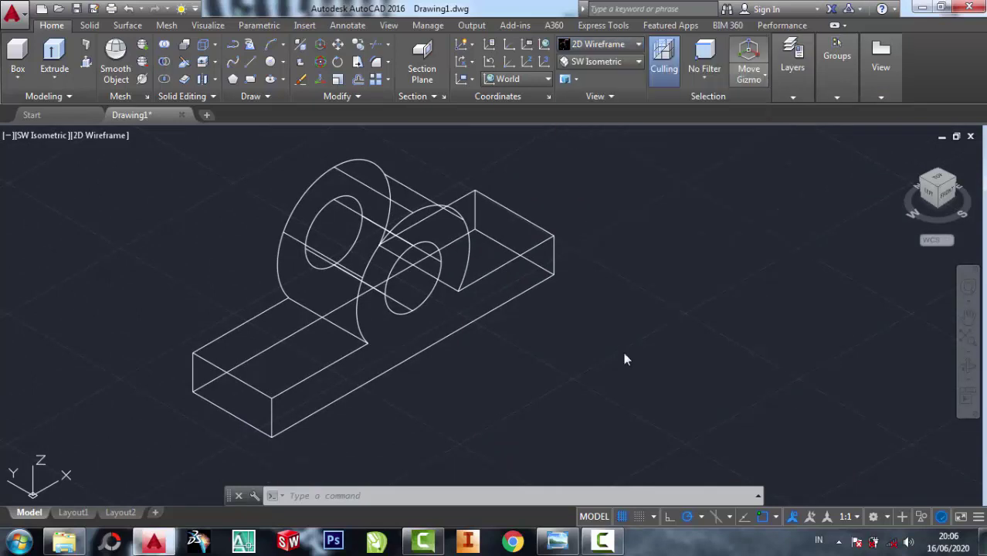
click(622, 516)
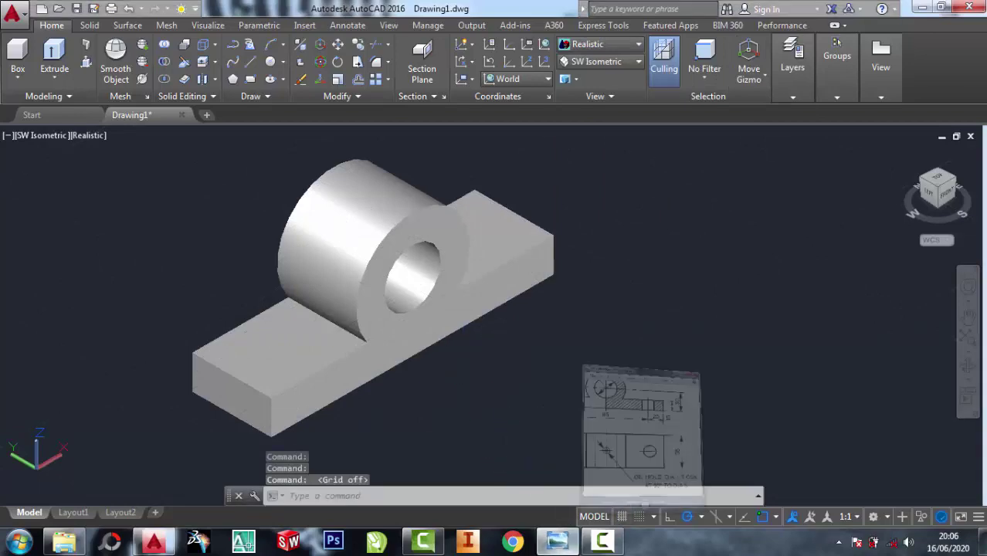
- Reopen the reference and zoom in on the base's 20 and 35 dimensions
click(557, 541)
scroll(682, 330, up, 1)
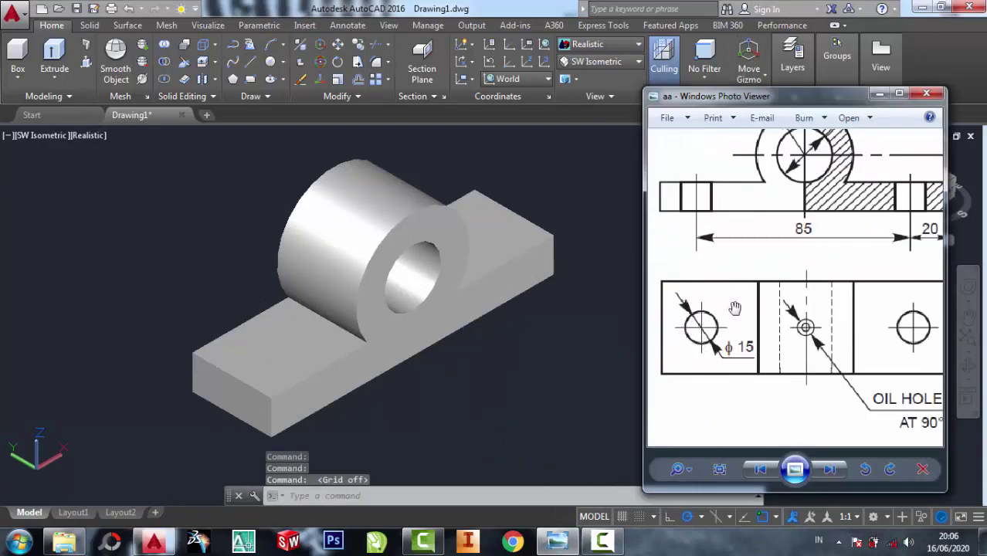
scroll(694, 318, down, 1)
scroll(692, 343, up, 1)
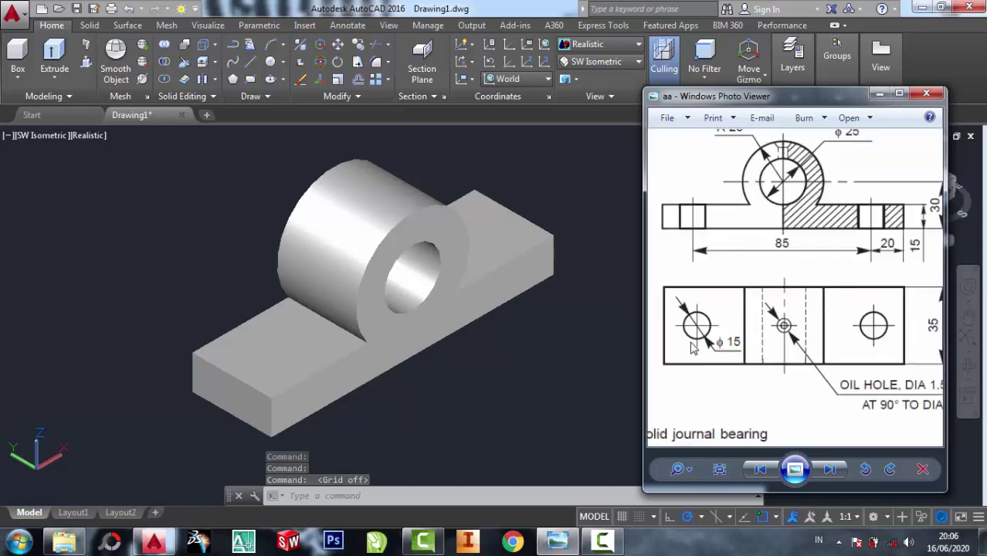
click(618, 312)
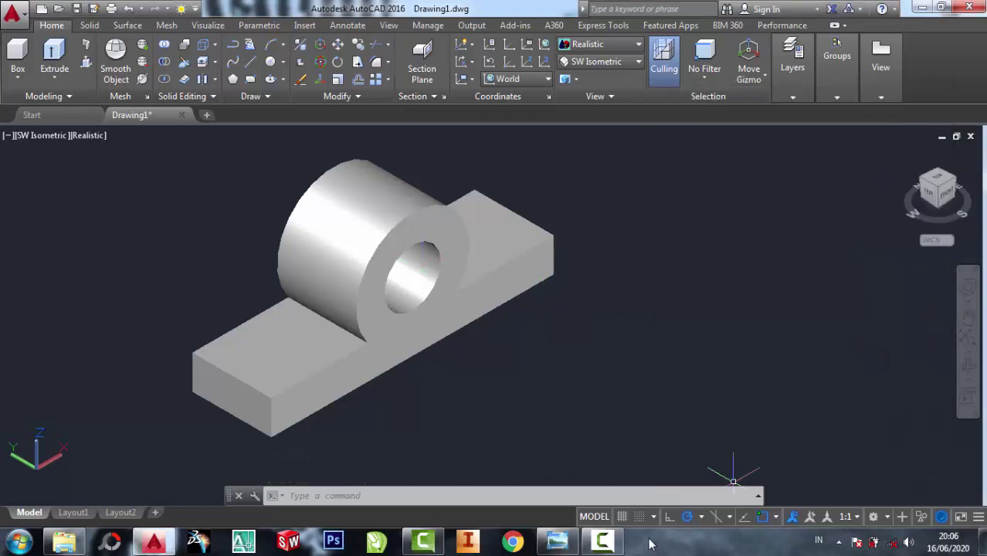
click(557, 541)
scroll(772, 271, down, 1)
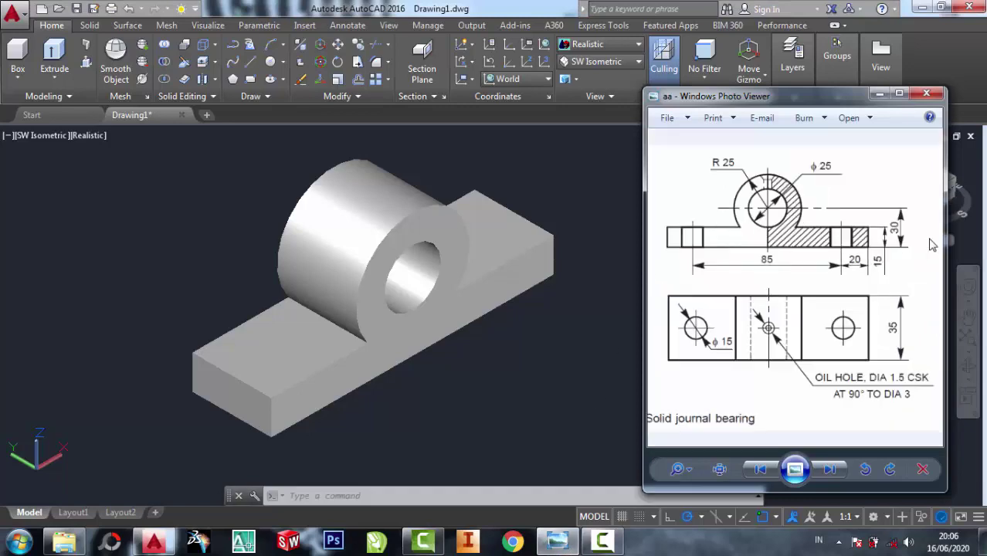
scroll(841, 298, up, 1)
scroll(840, 298, up, 1)
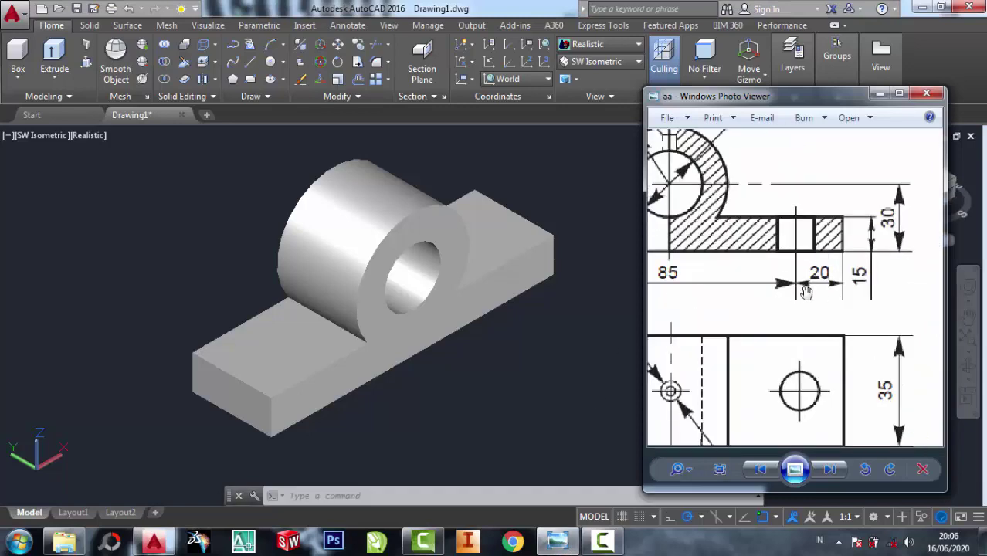
scroll(803, 309, down, 1)
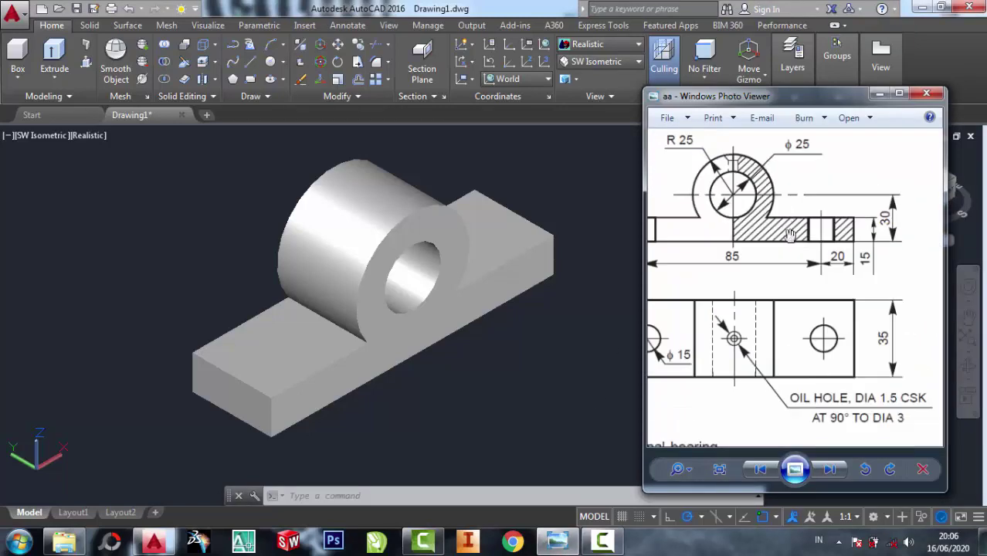
click(555, 387)
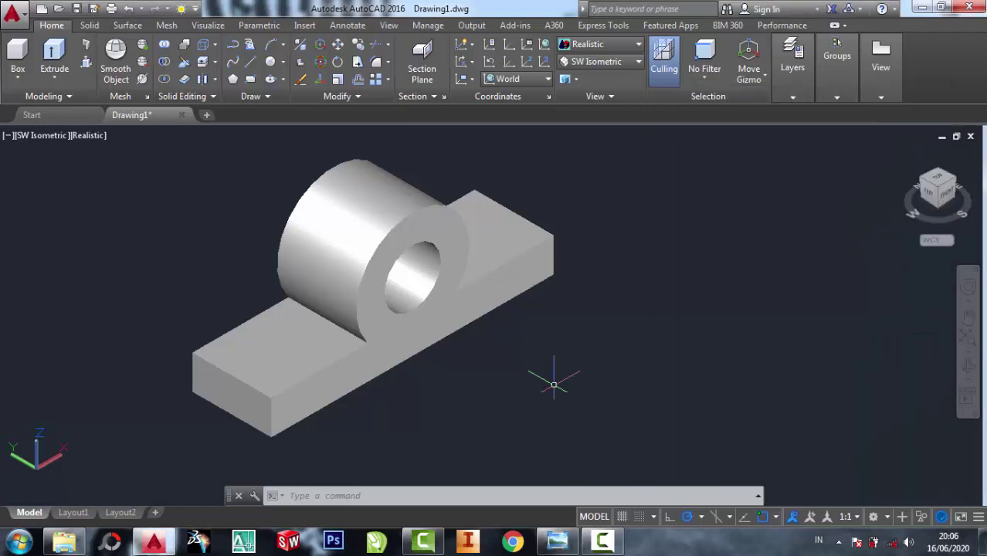
click(254, 62)
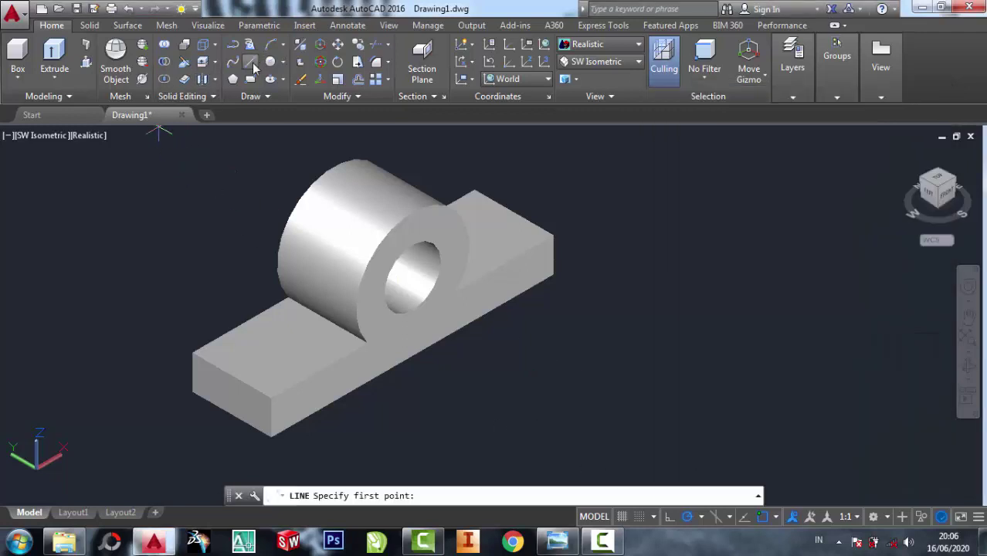
click(230, 376)
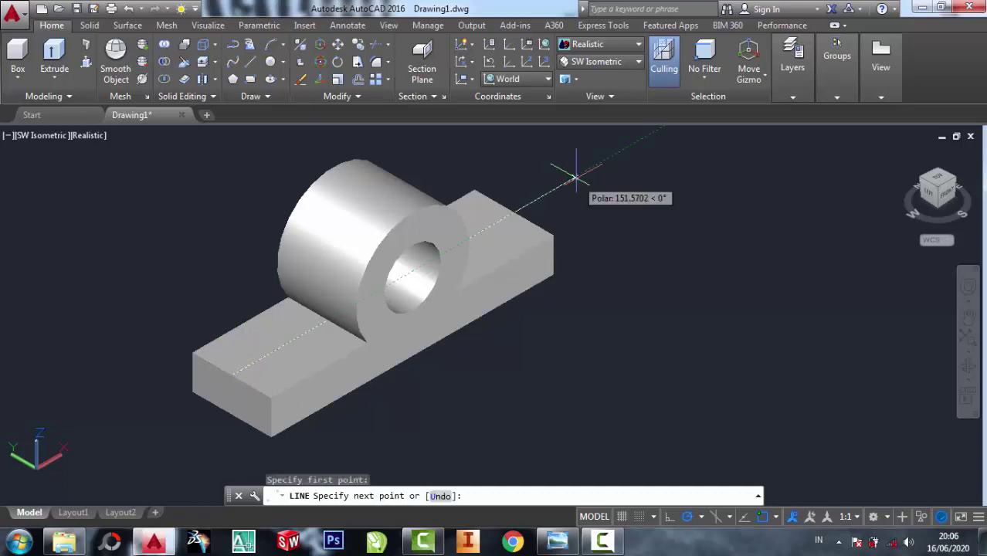
text(20)
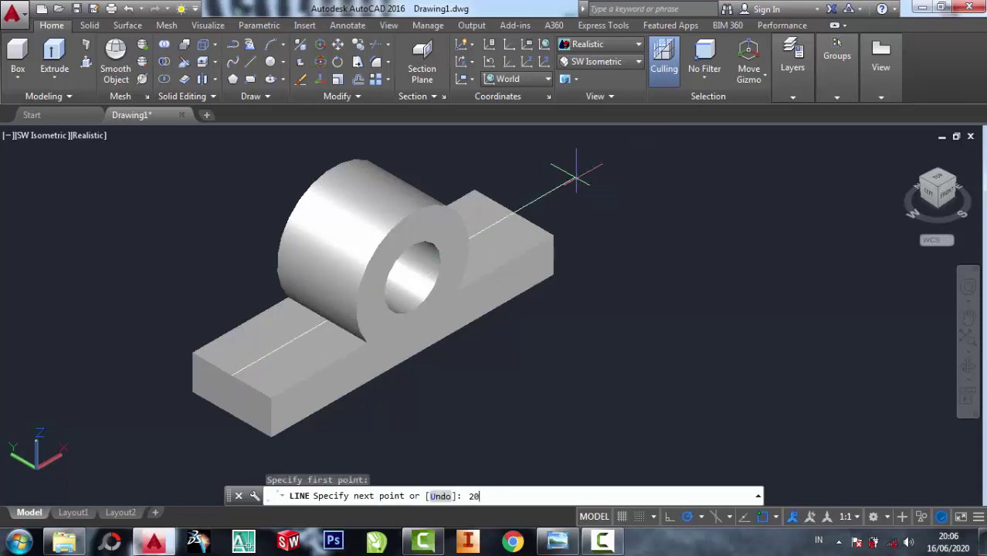
key(Return)
key(Return)
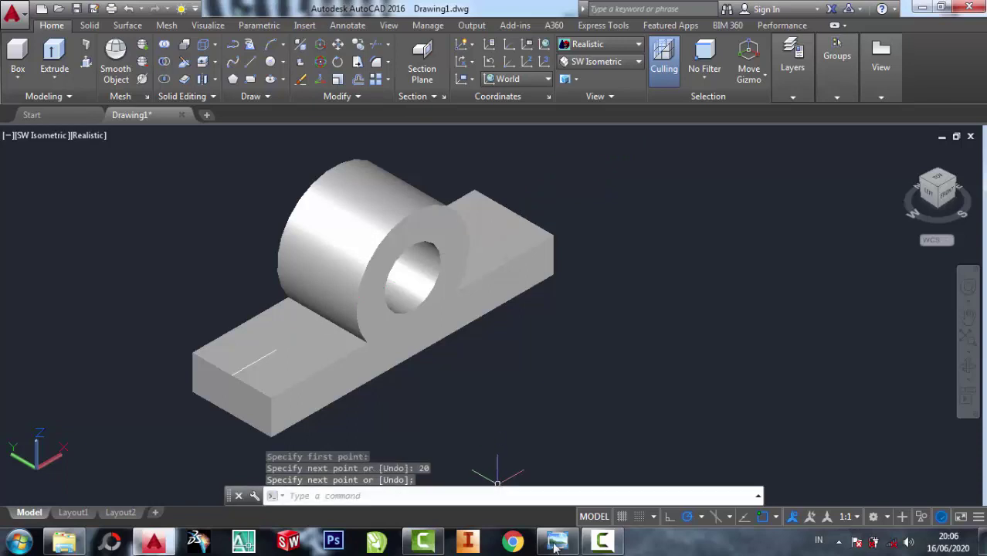
click(556, 544)
scroll(822, 268, up, 2)
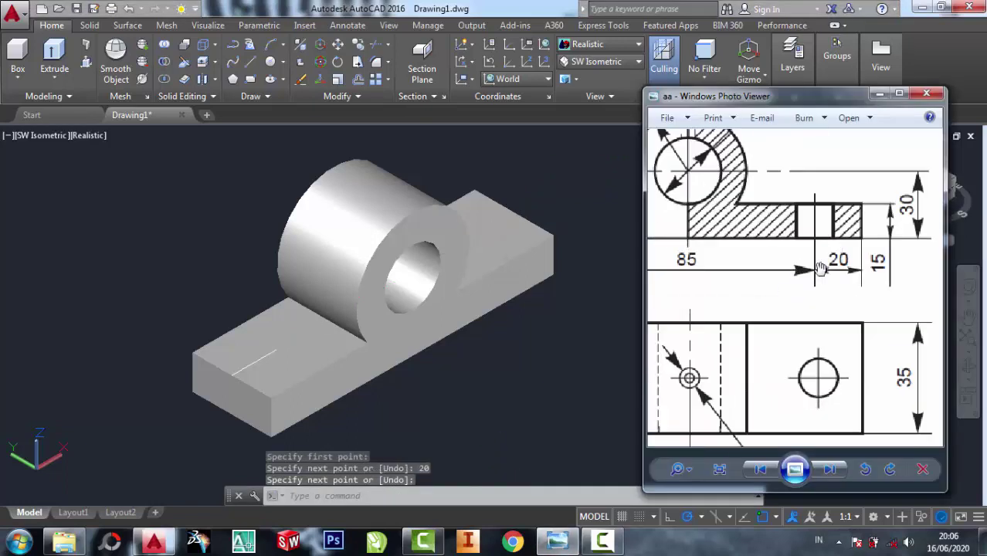
click(516, 363)
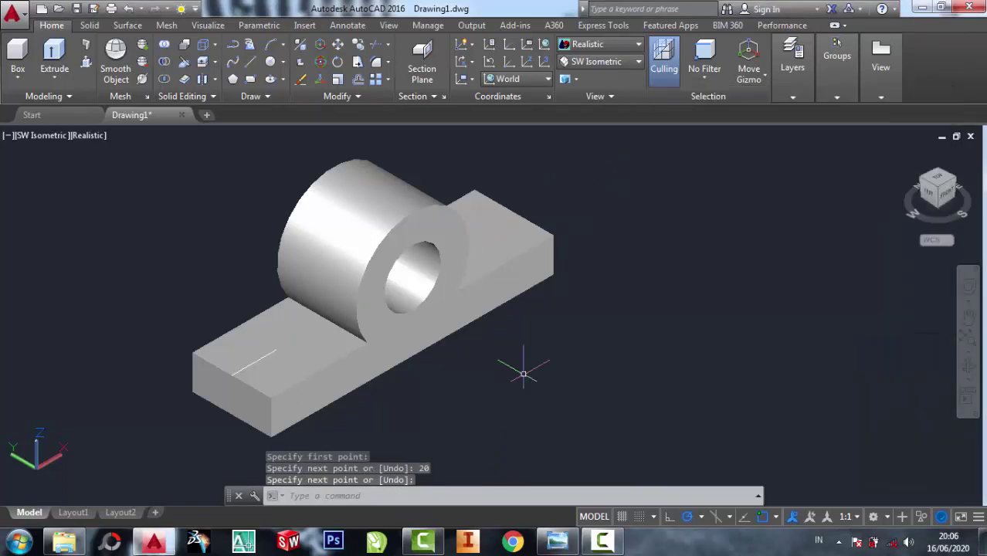
click(558, 544)
scroll(803, 202, down, 2)
scroll(803, 203, down, 1)
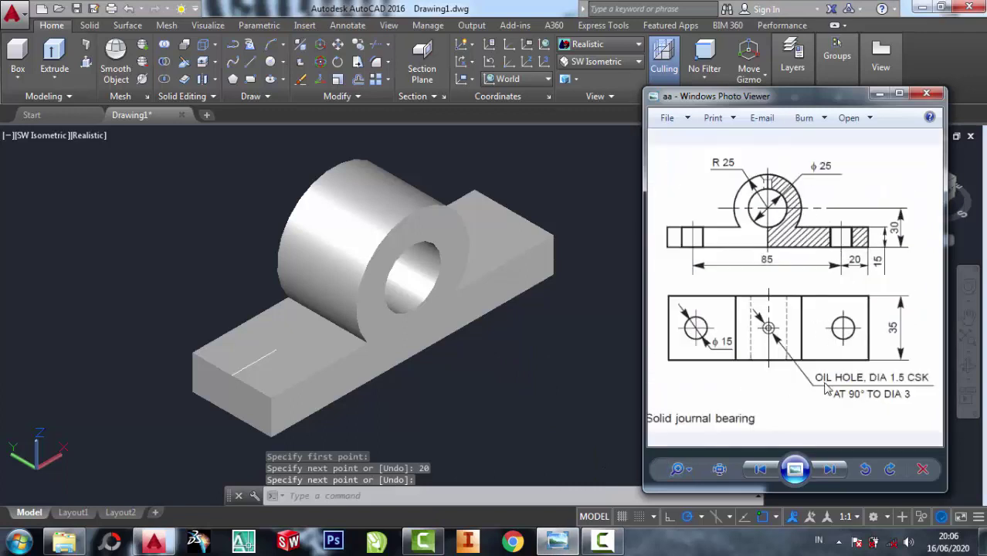
scroll(715, 344, up, 1)
click(520, 402)
scroll(520, 403, up, 2)
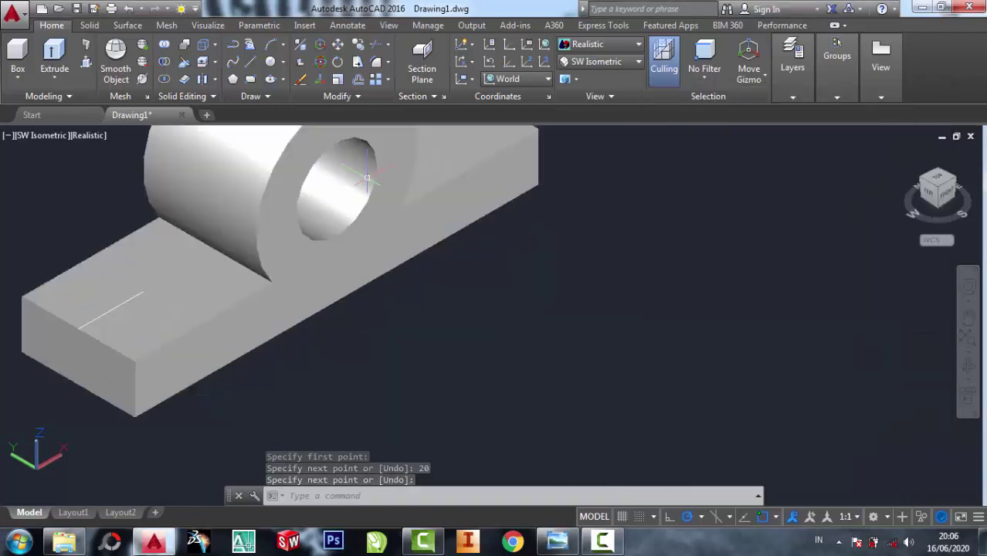
key(Escape)
click(270, 62)
- Draw a radius 7.5 circle centred at the guide line's end on the base's left end
middle_drag(532, 313, 637, 375)
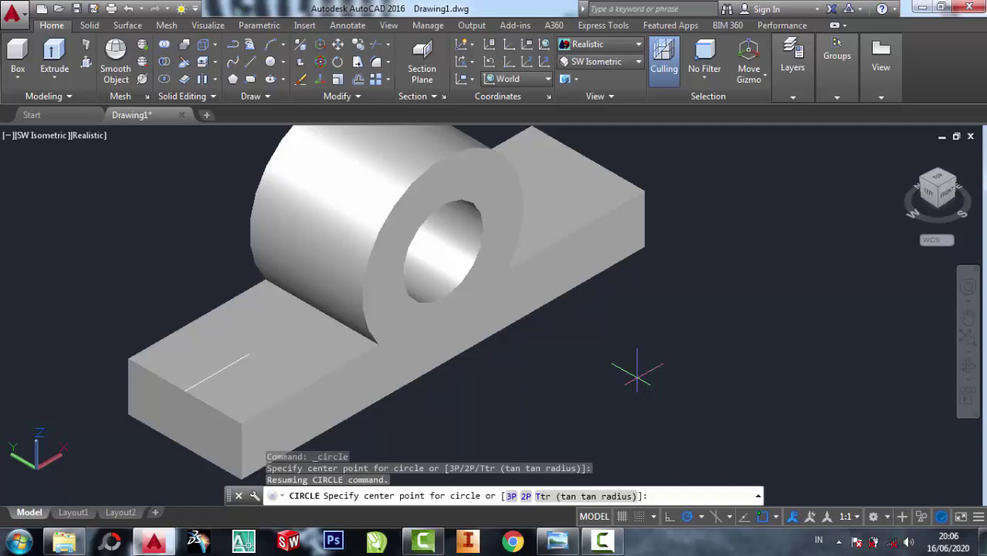
click(248, 354)
text(7.5)
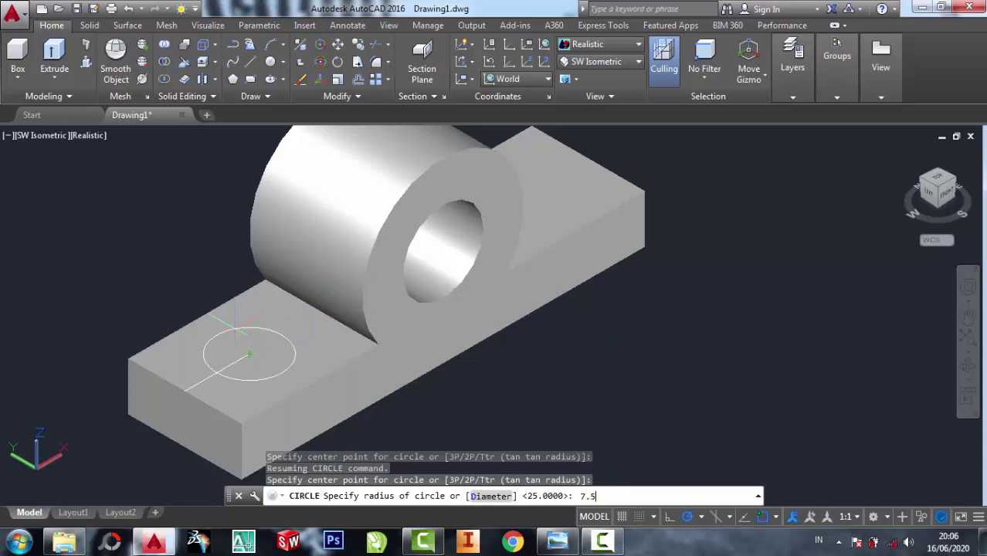
key(Return)
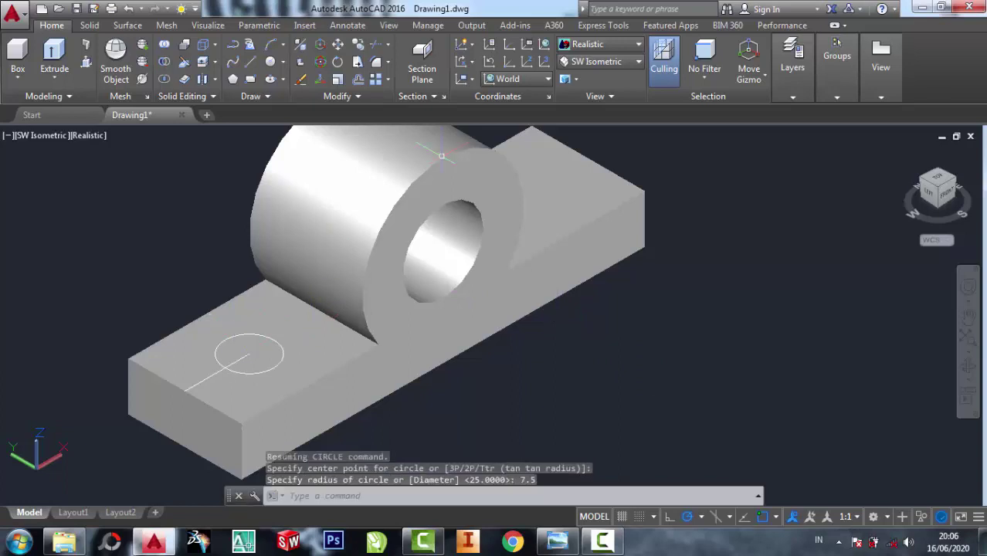
click(601, 62)
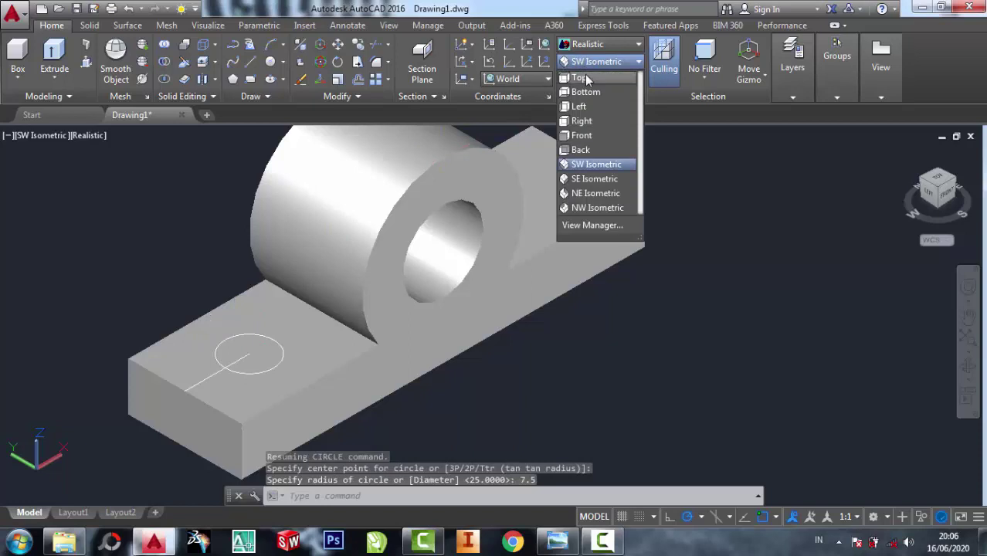
- Switch to Top view and the 2D Wireframe visual style
click(579, 78)
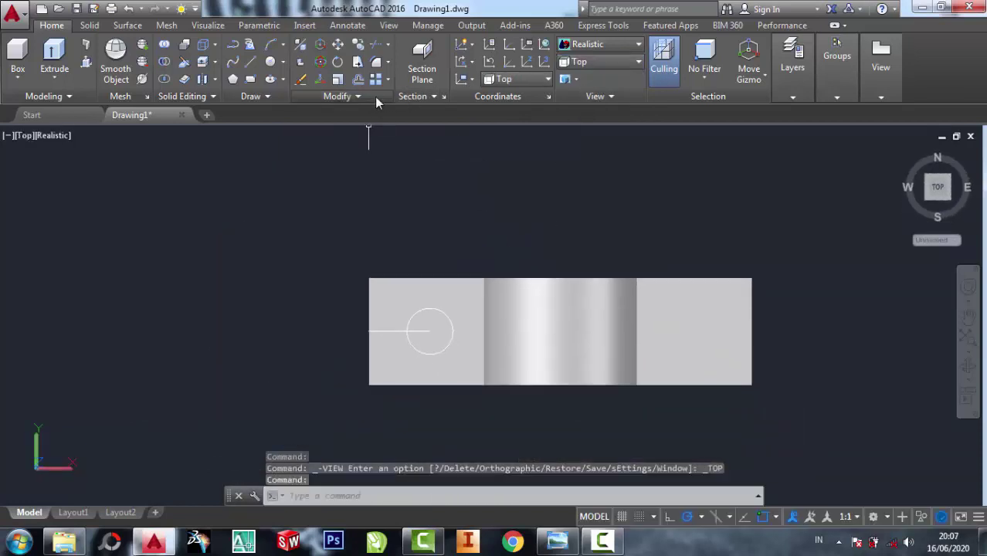
click(376, 103)
click(373, 113)
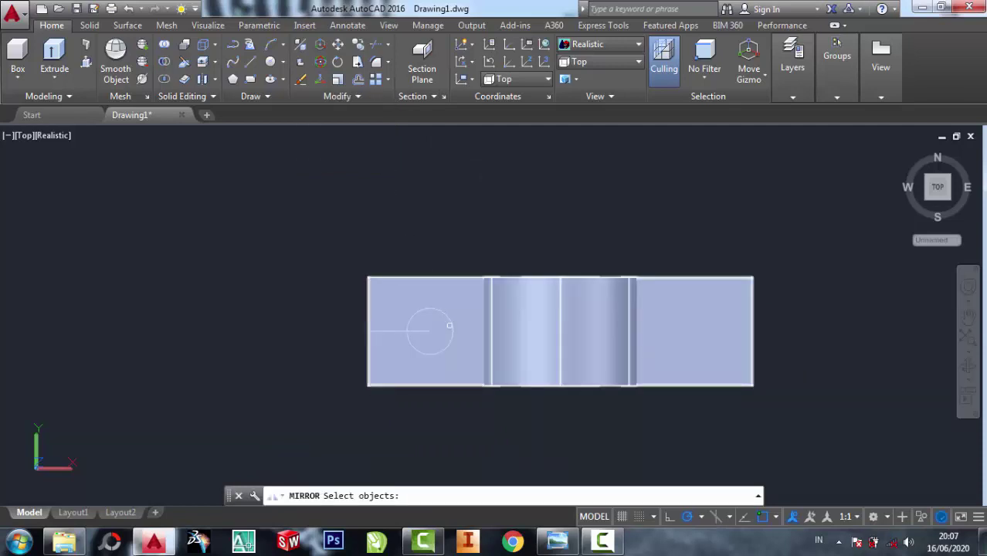
key(Escape)
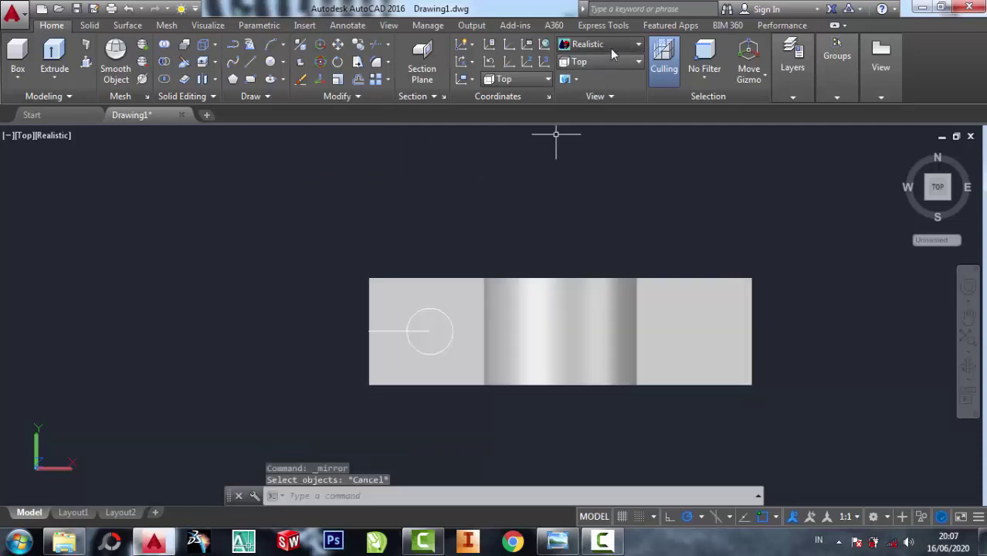
click(599, 44)
click(586, 88)
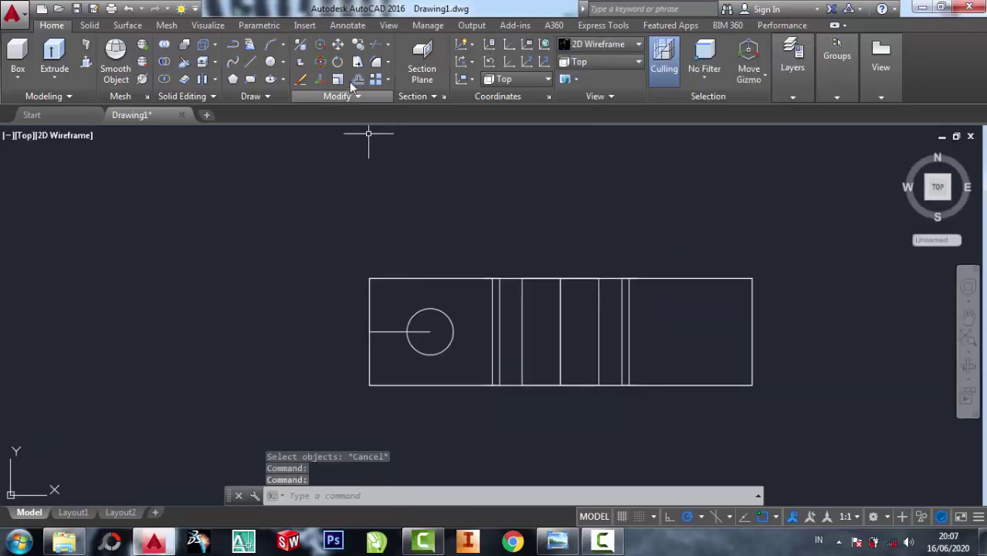
- Mirror the 7.5 circle about the base's vertical centre line, keeping the original
click(365, 99)
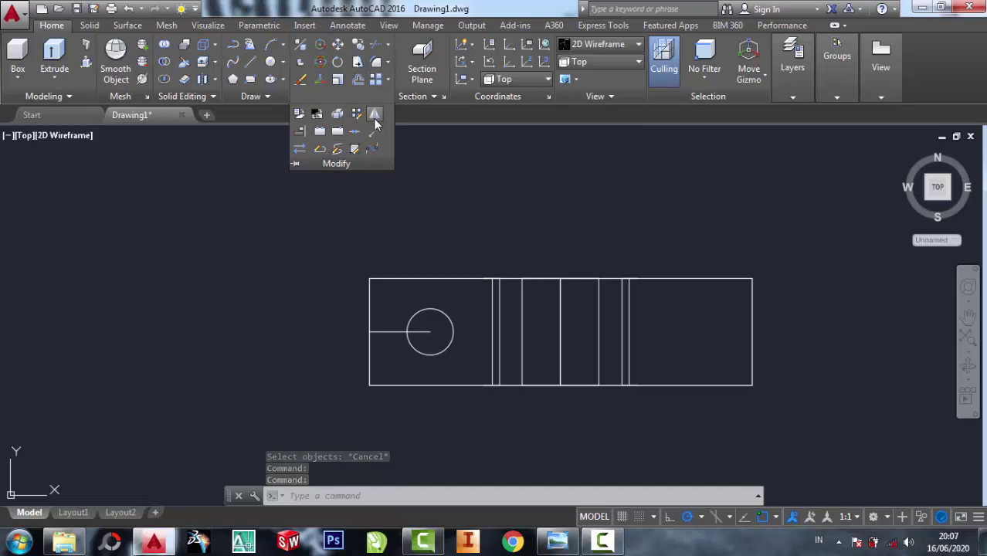
click(375, 115)
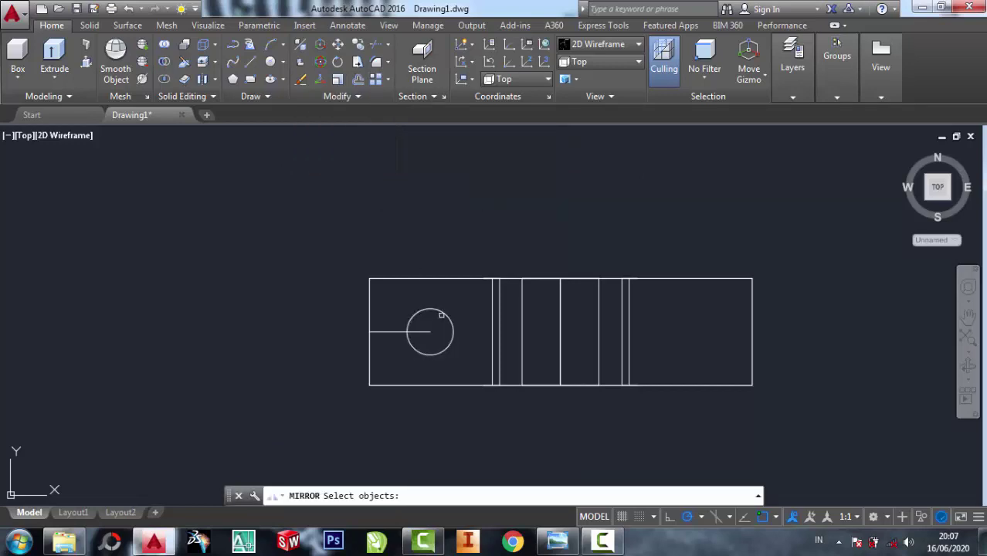
click(441, 314)
key(Return)
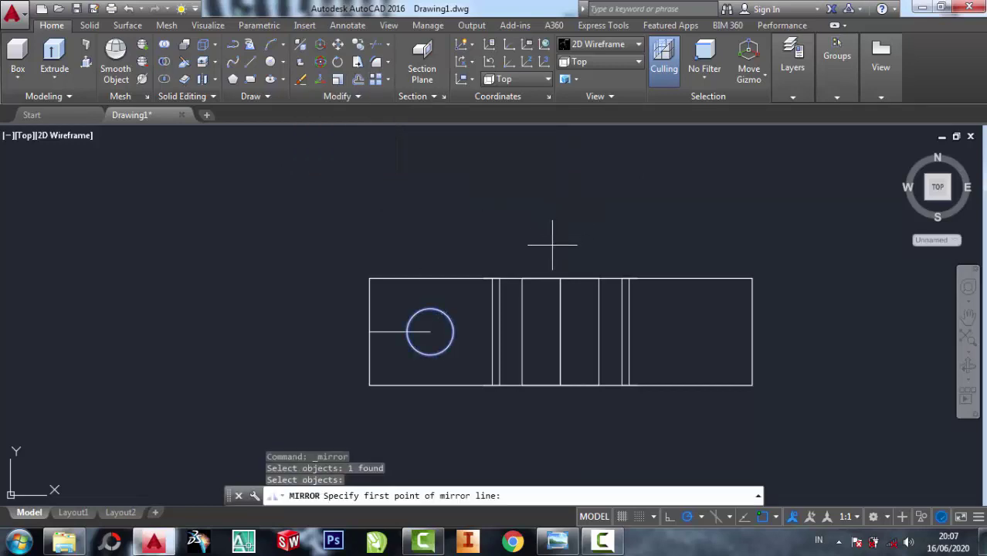
click(560, 279)
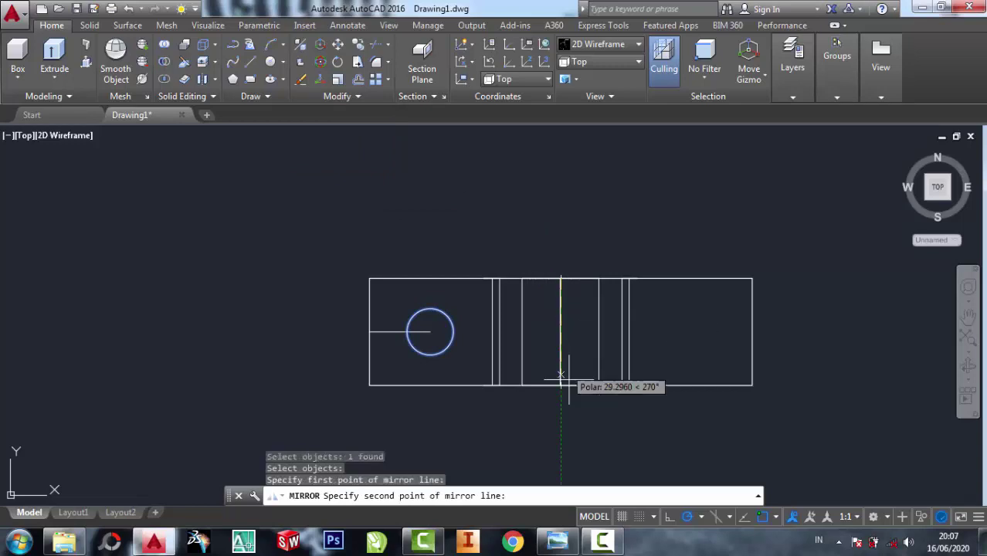
click(562, 384)
right_click(562, 221)
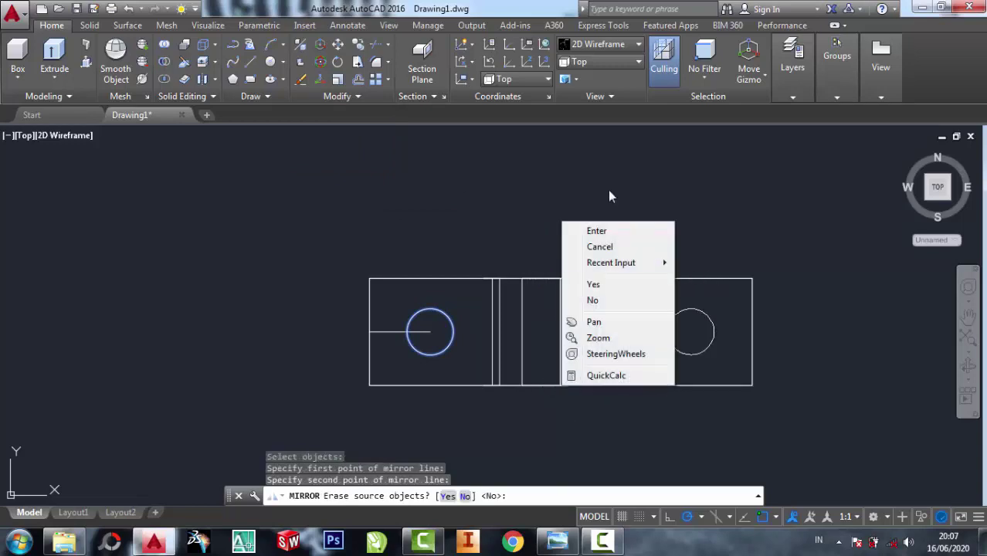
click(595, 226)
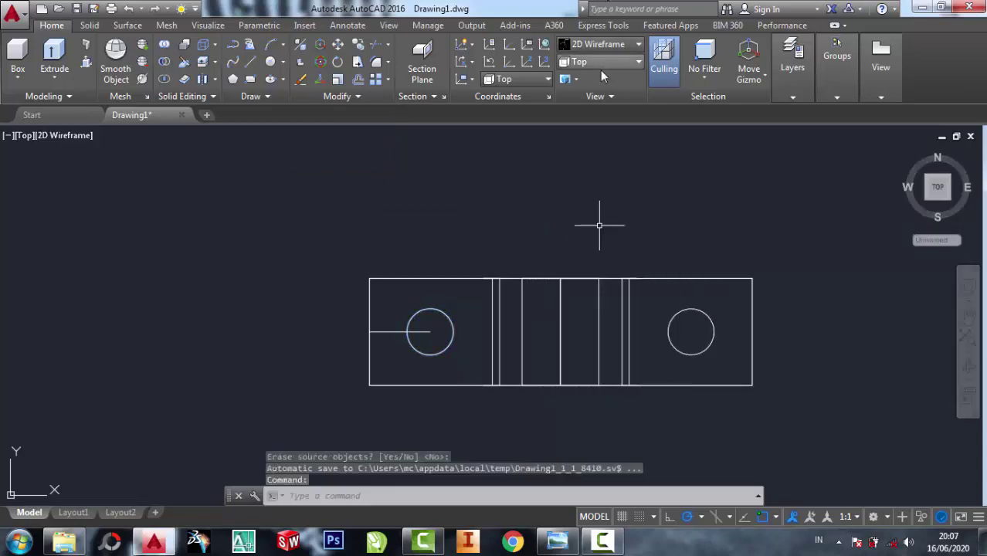
click(593, 62)
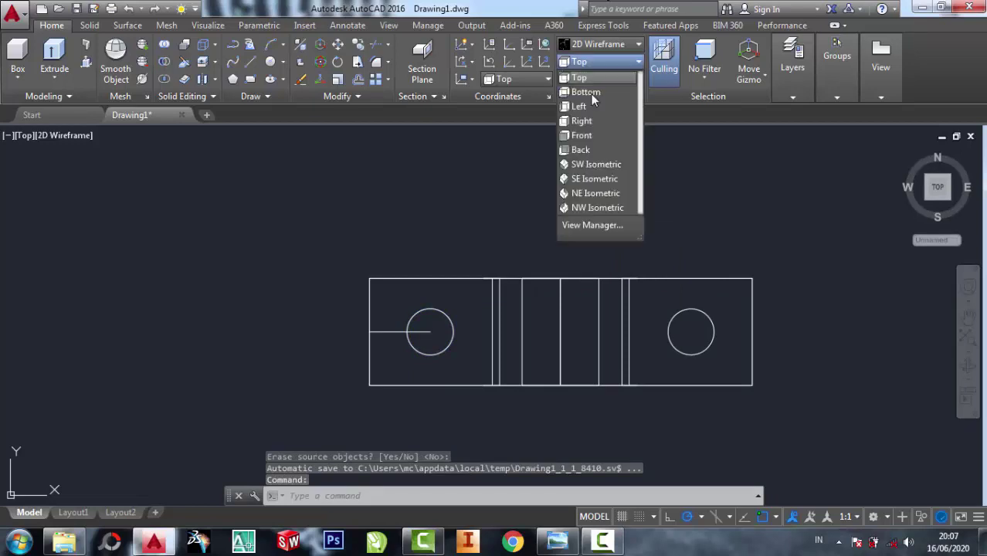
- In SW Isometric view, presspull both circles down through the base as bolt holes
click(595, 164)
middle_drag(563, 371, 595, 265)
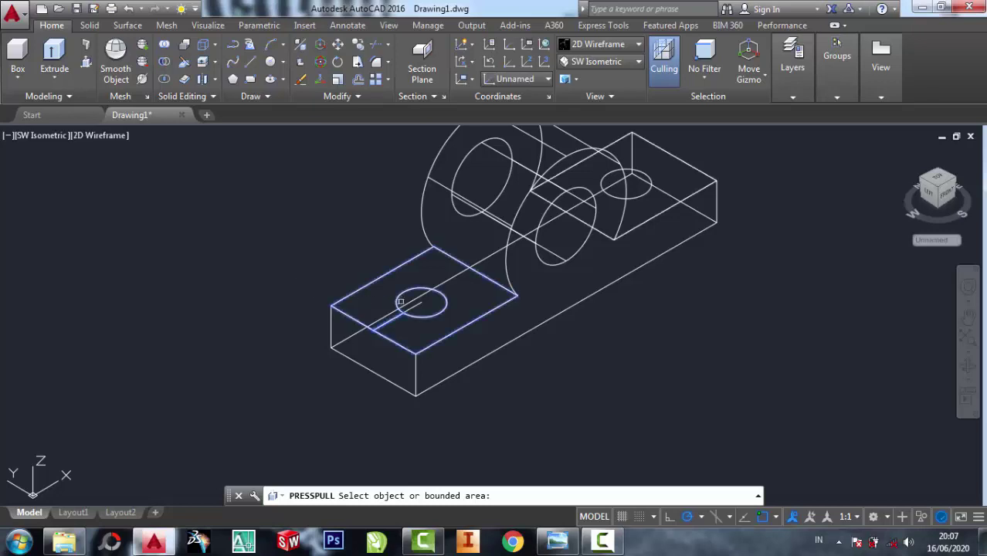
click(421, 302)
click(552, 369)
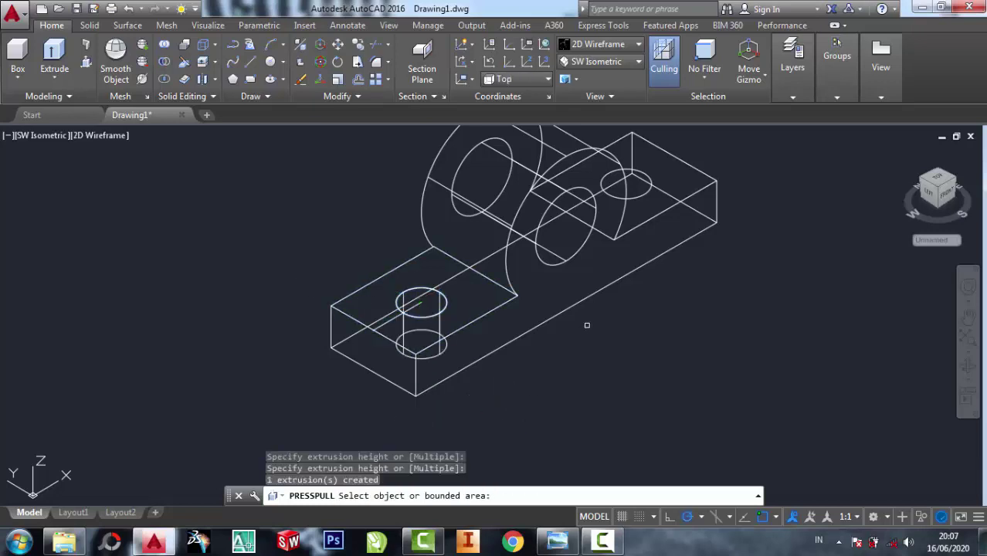
click(628, 184)
click(740, 280)
key(Escape)
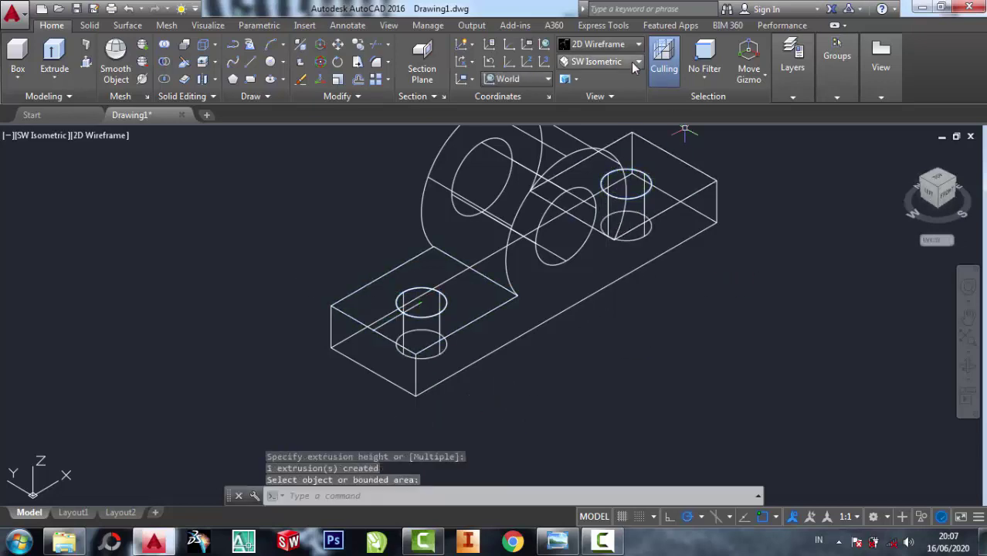
- Set the visual style to Realistic
click(601, 44)
click(787, 77)
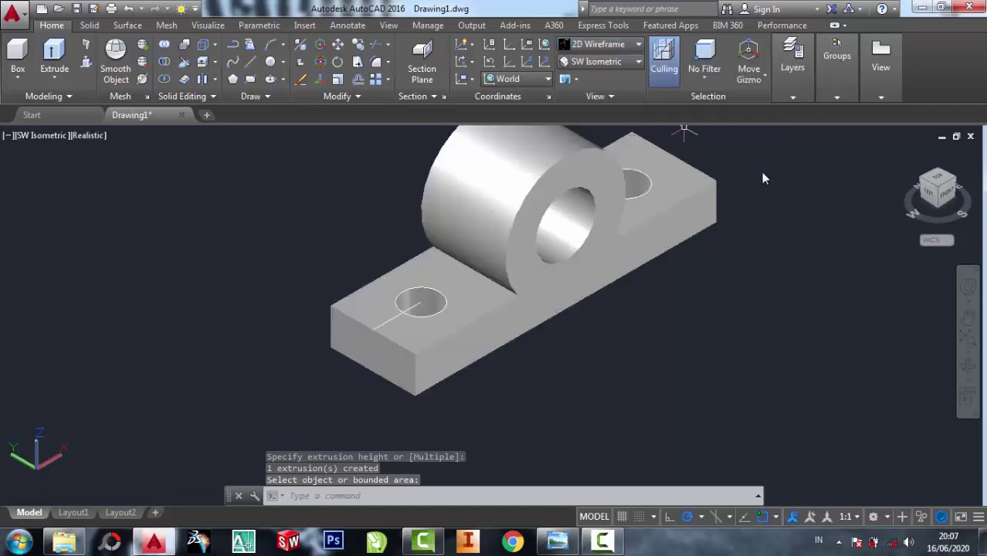
key(Escape)
middle_drag(639, 353, 529, 342)
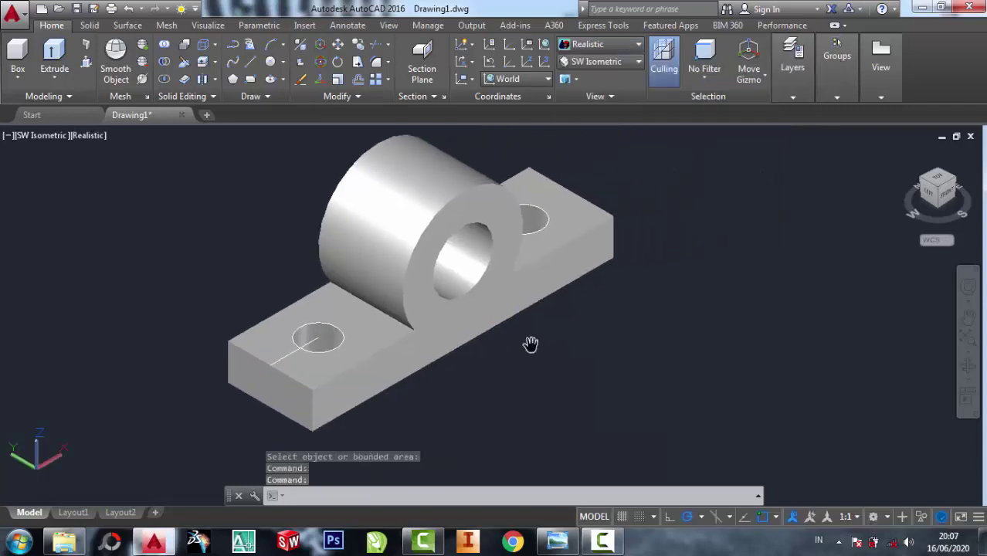
click(557, 540)
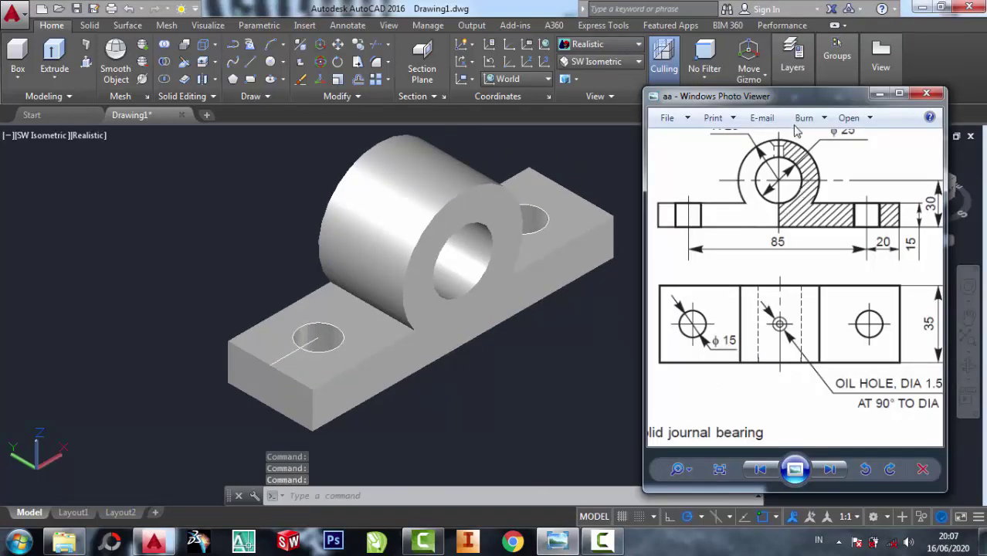
scroll(797, 135, up, 2)
scroll(796, 147, up, 2)
scroll(793, 163, down, 2)
scroll(794, 168, down, 2)
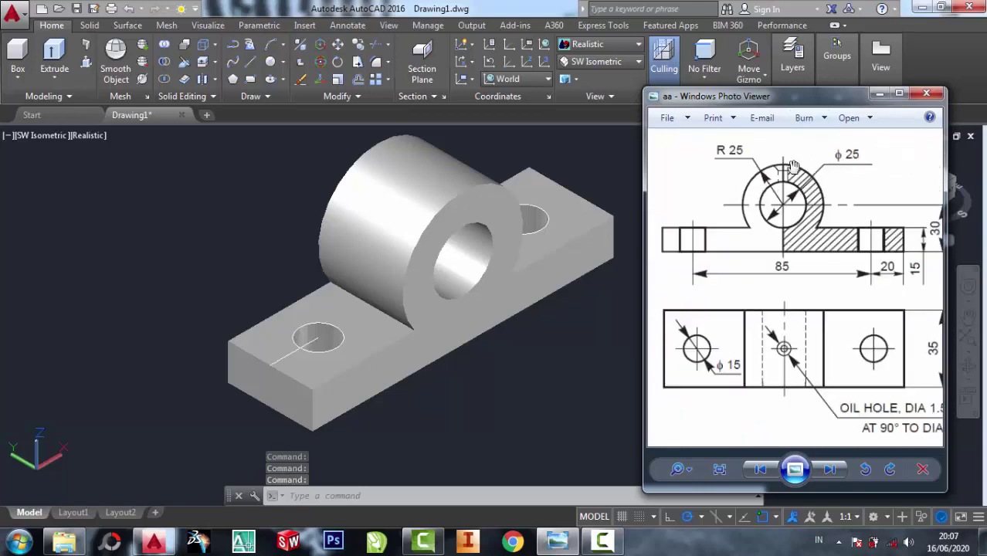
scroll(840, 402, down, 1)
scroll(779, 363, up, 2)
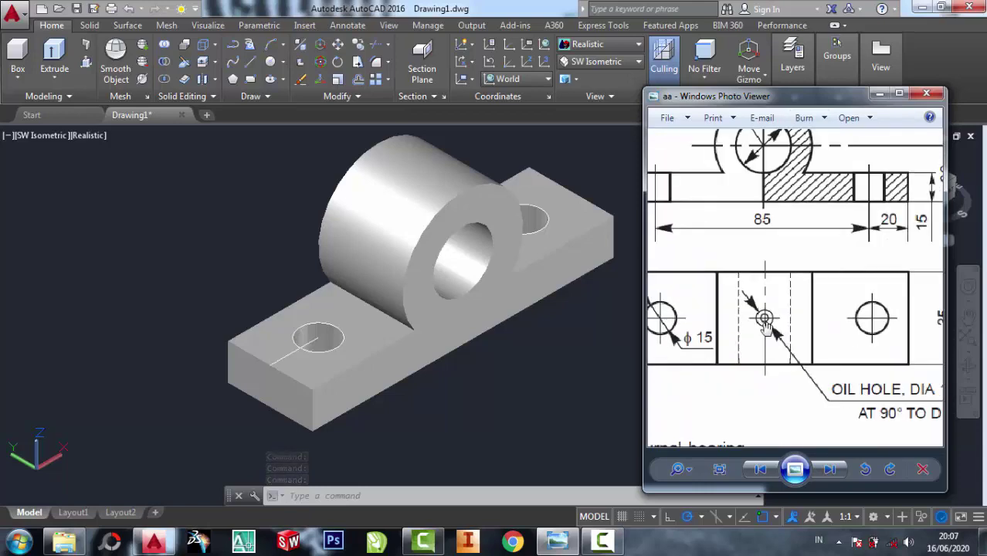
scroll(764, 325, down, 2)
scroll(830, 386, up, 2)
scroll(830, 390, up, 1)
scroll(826, 424, down, 1)
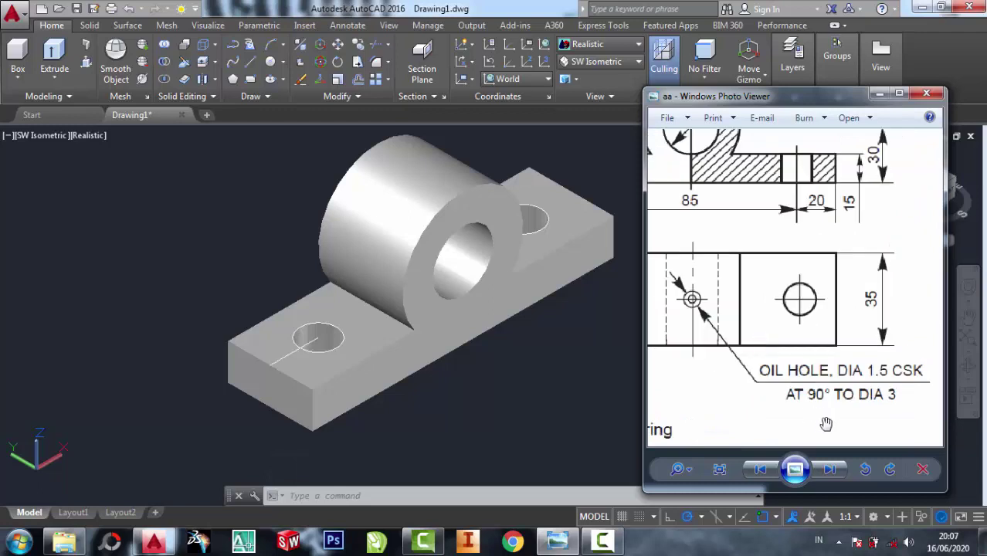
scroll(826, 424, up, 1)
scroll(794, 376, down, 2)
scroll(909, 410, up, 1)
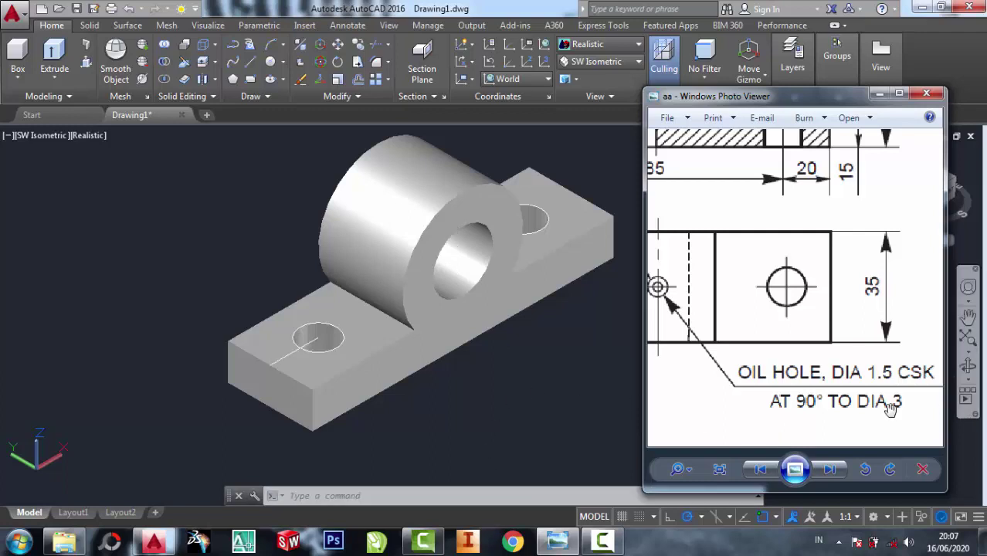
click(634, 422)
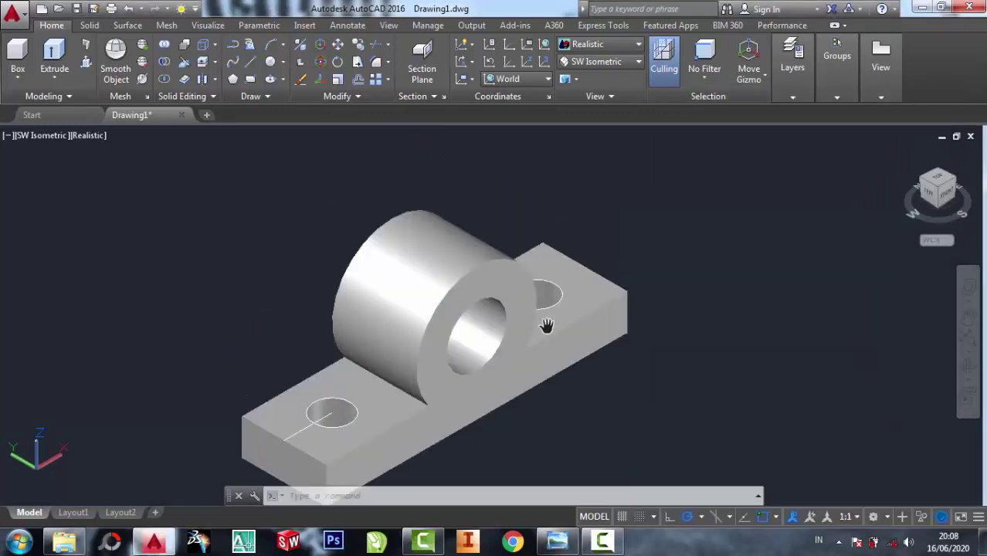
- Draw a 17.5-long line back from the cylinder's front top edge
scroll(396, 159, up, 3)
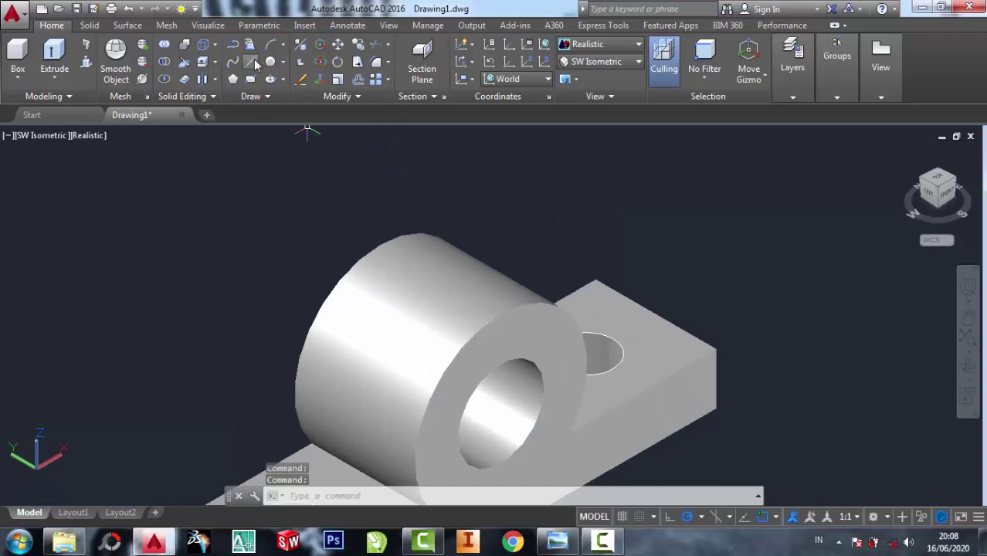
click(251, 63)
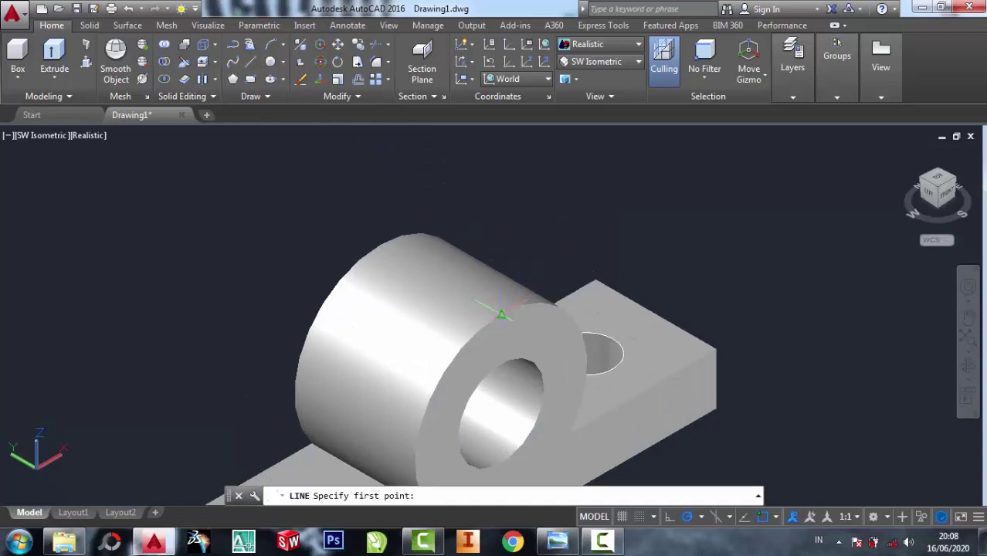
click(500, 314)
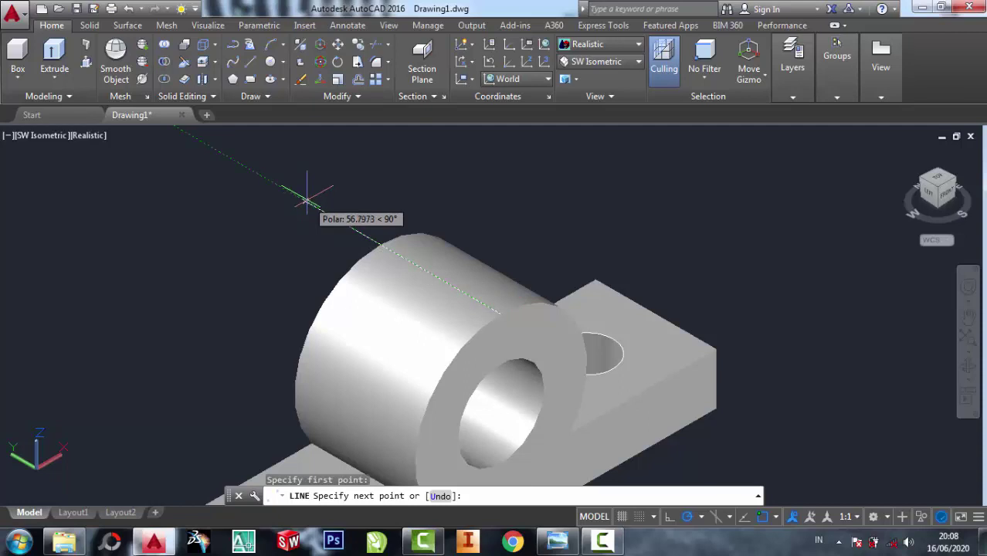
text(17.5)
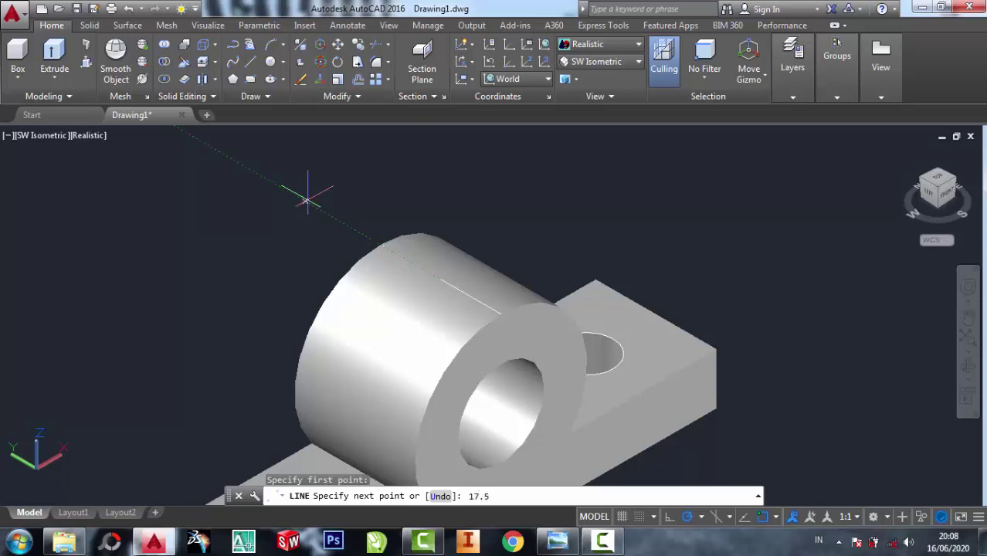
key(Return)
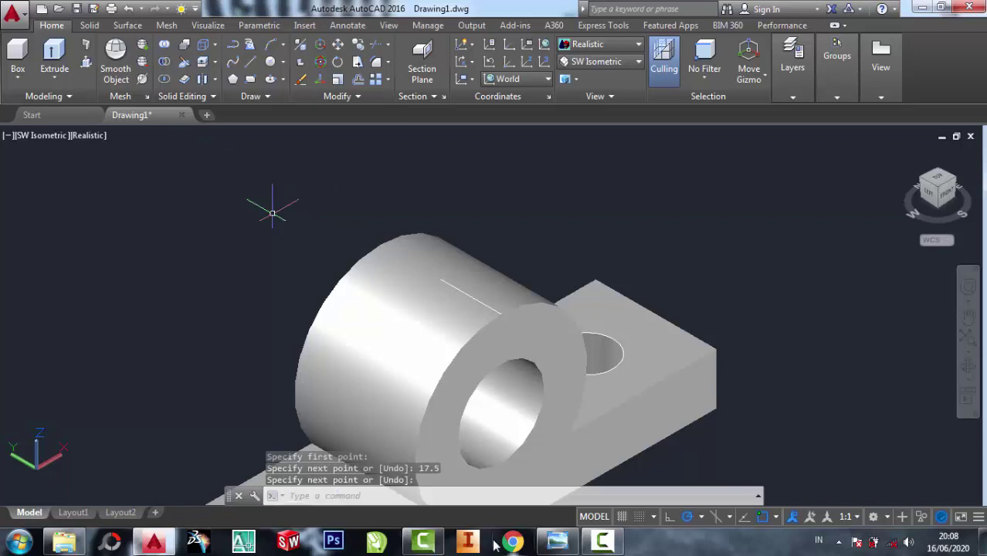
- Check the bearing reference drawing in Photo Viewer, then return to the model
click(557, 540)
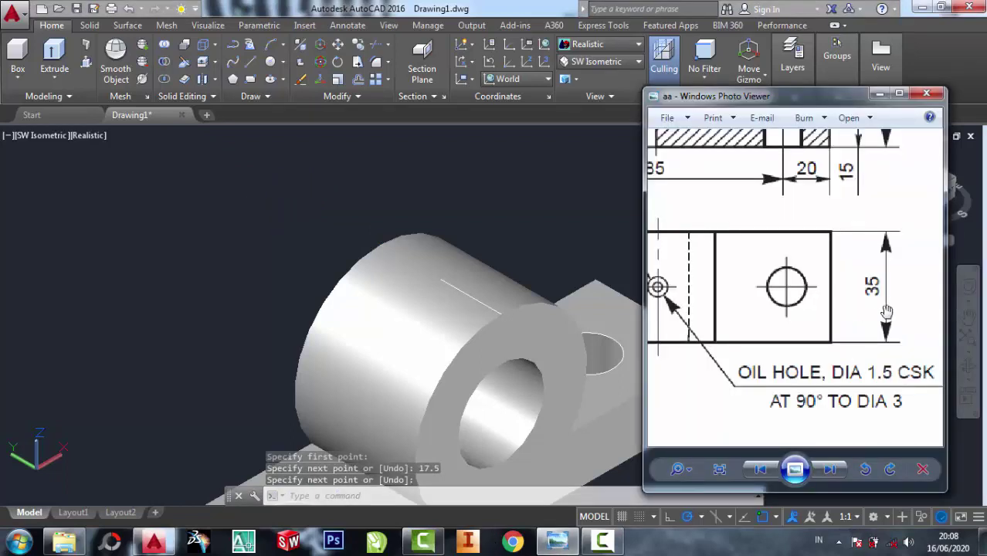
scroll(811, 271, down, 2)
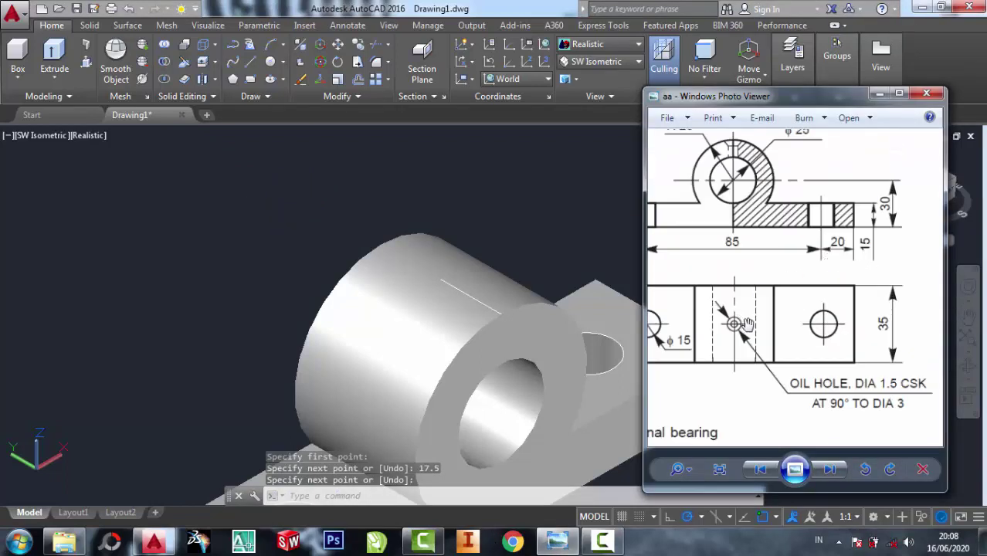
scroll(749, 340, up, 2)
scroll(738, 339, down, 1)
scroll(743, 278, down, 1)
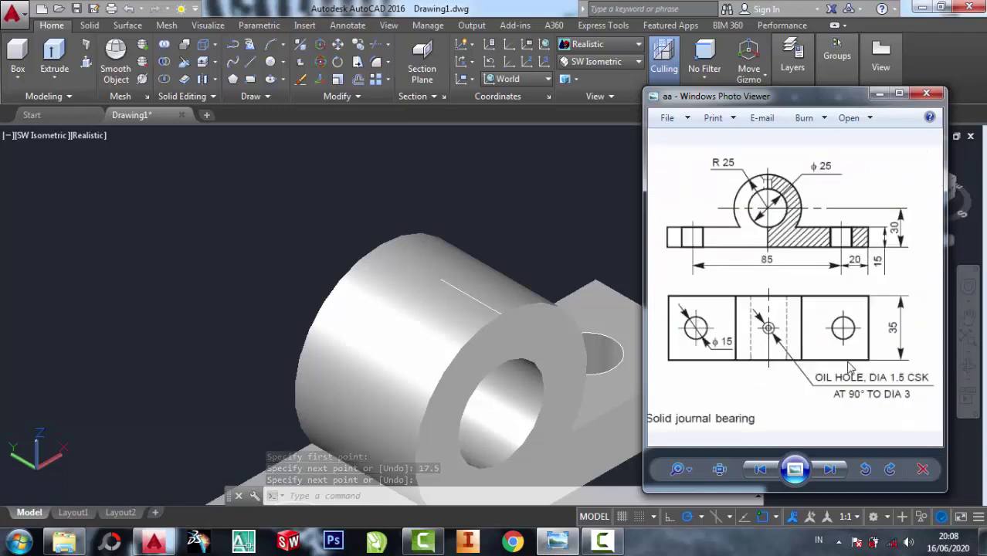
scroll(895, 406, up, 1)
click(495, 182)
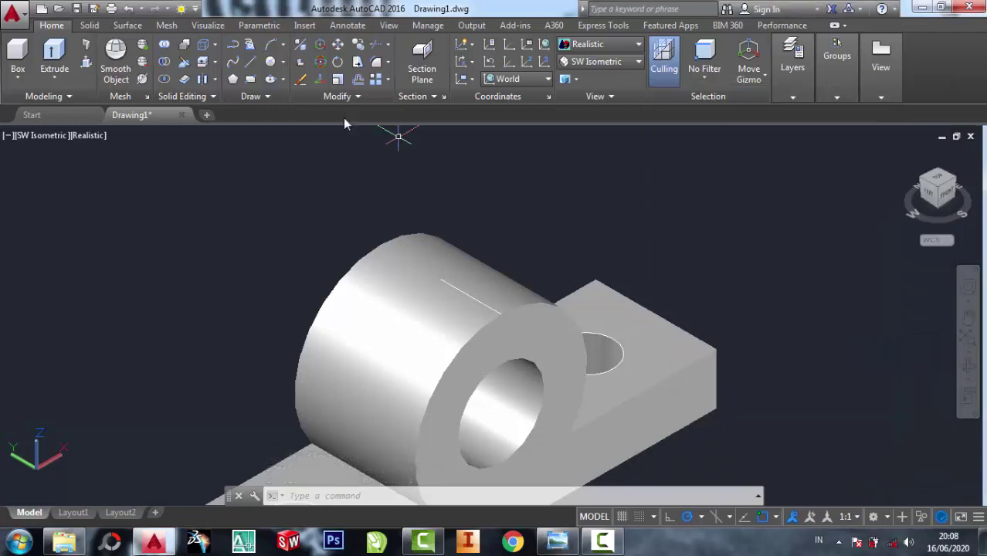
- Start a cylinder of radius 1.5 at the marking line's far end, cancelling at the height prompt
click(271, 61)
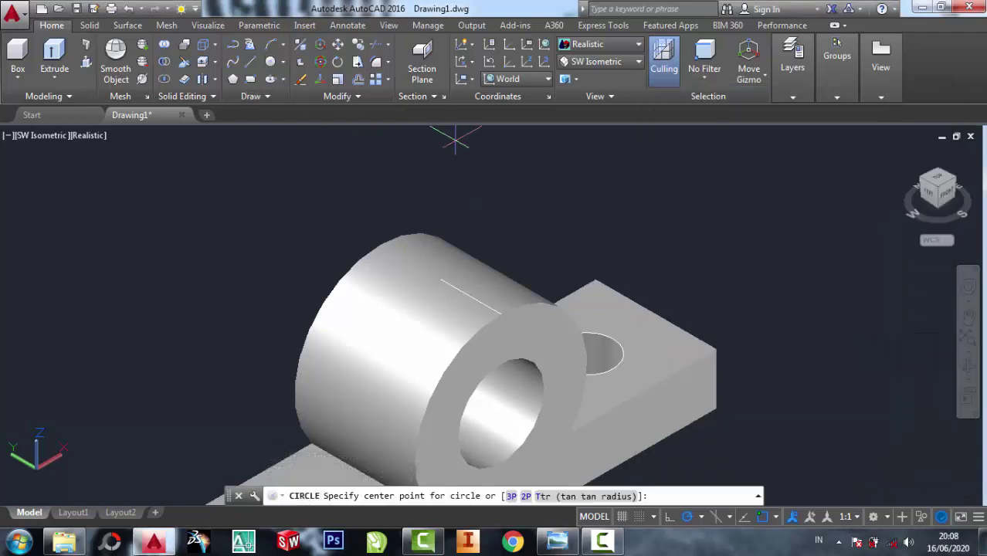
click(54, 77)
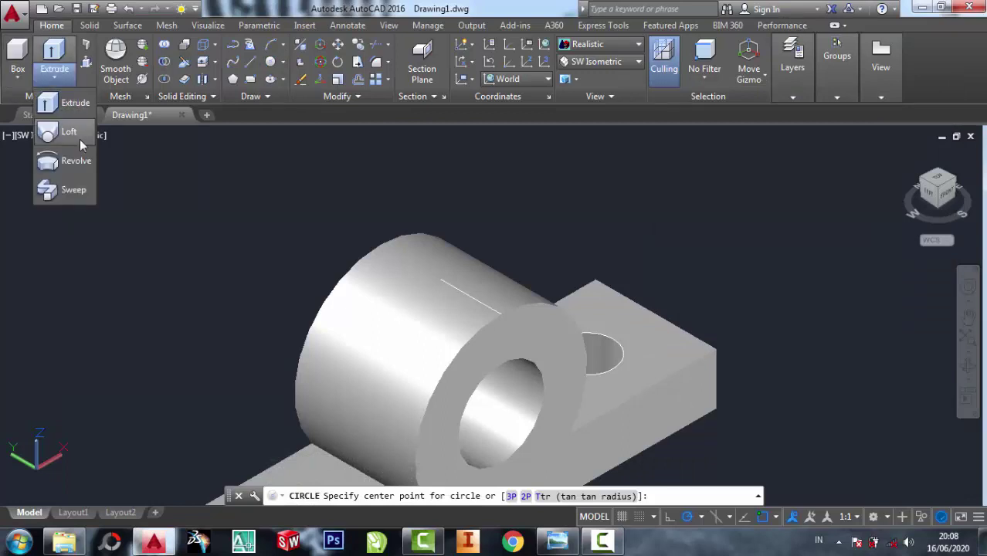
click(15, 80)
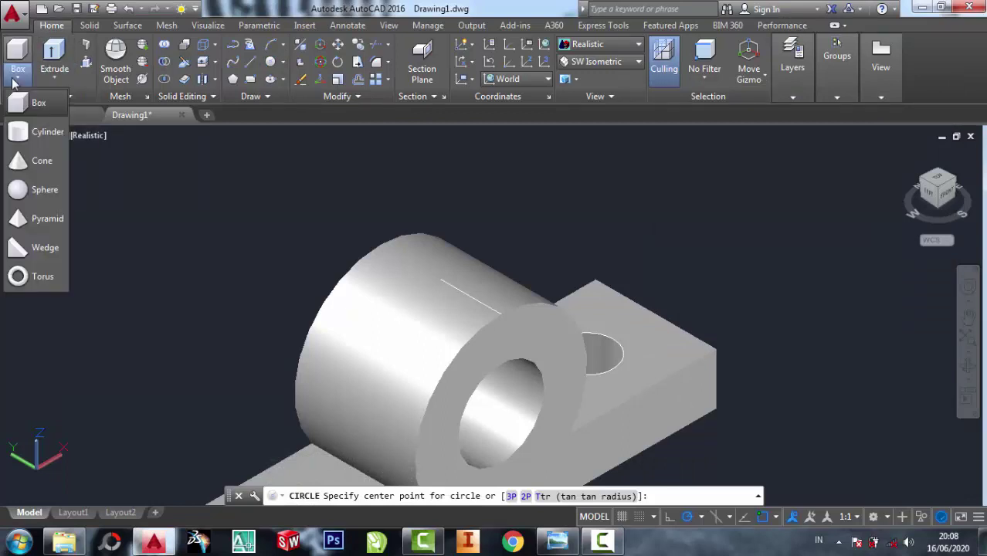
click(30, 137)
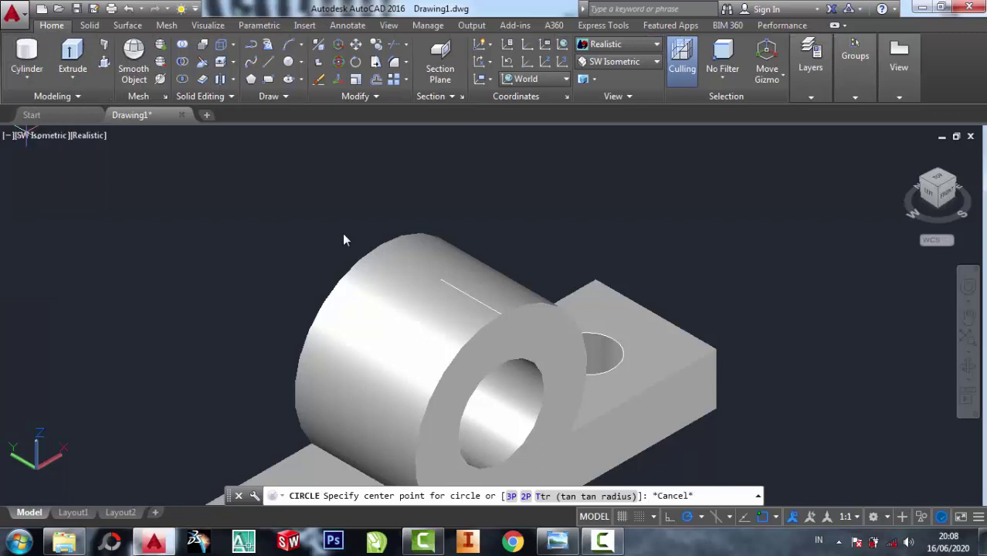
click(440, 279)
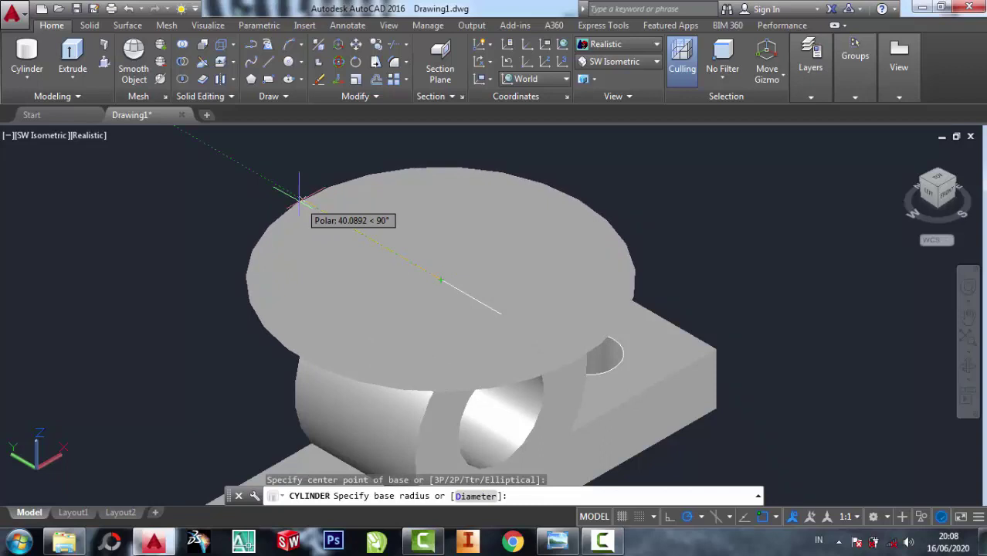
text(21)
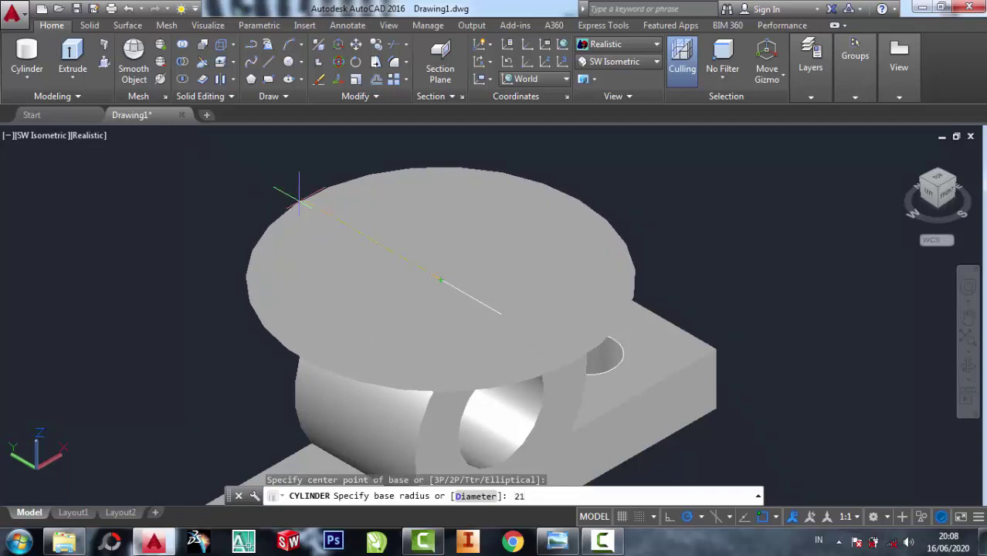
key(BackSpace)
text(1.5)
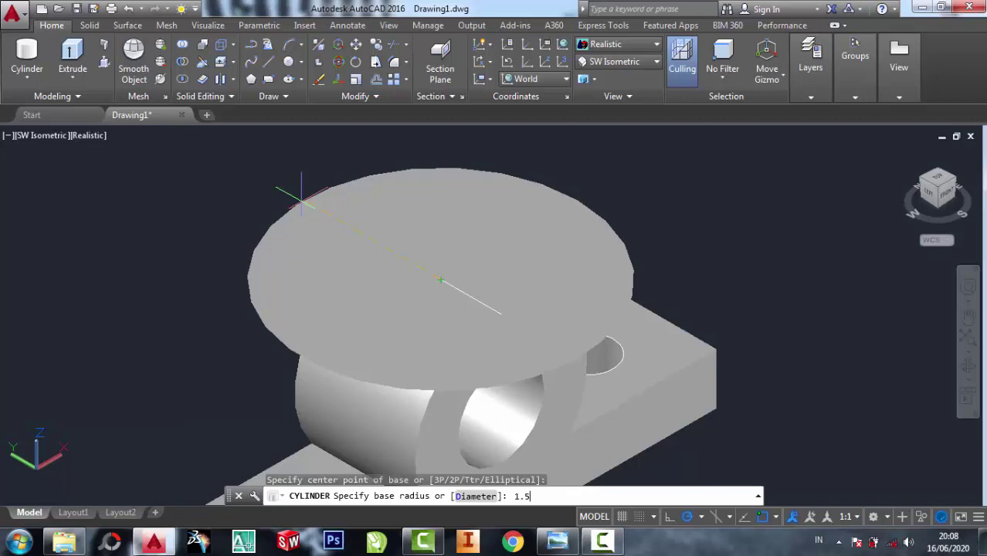
key(Return)
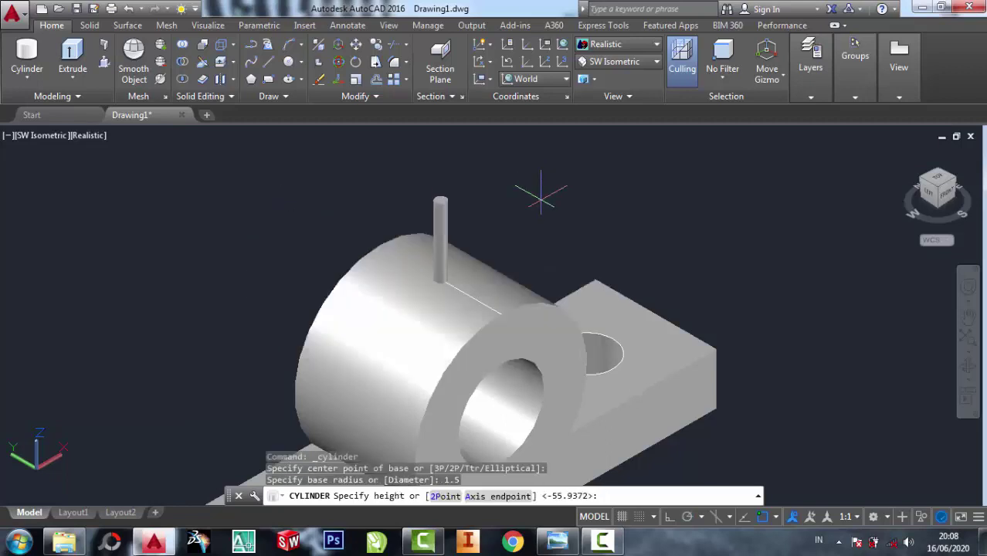
middle_drag(535, 193, 511, 139)
scroll(505, 207, down, 2)
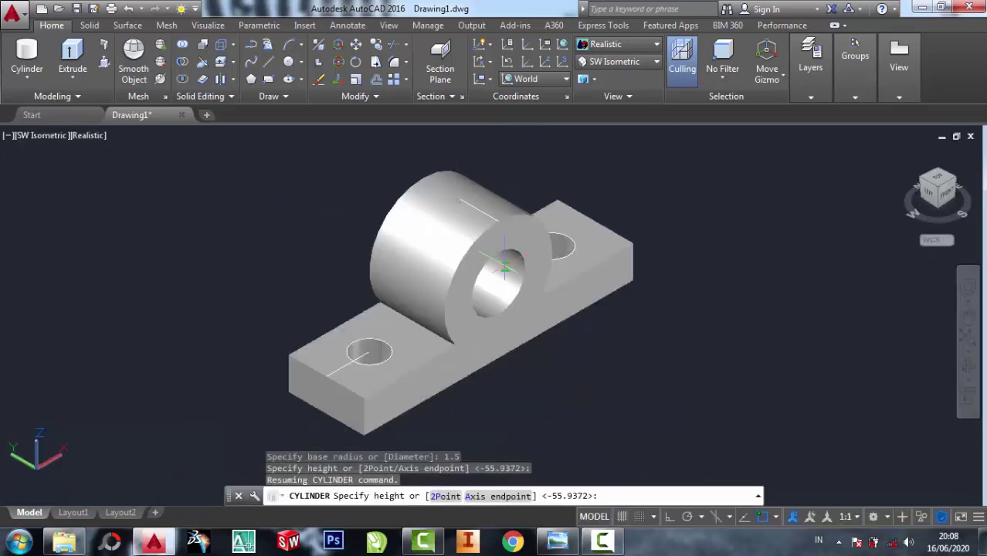
scroll(504, 266, up, 3)
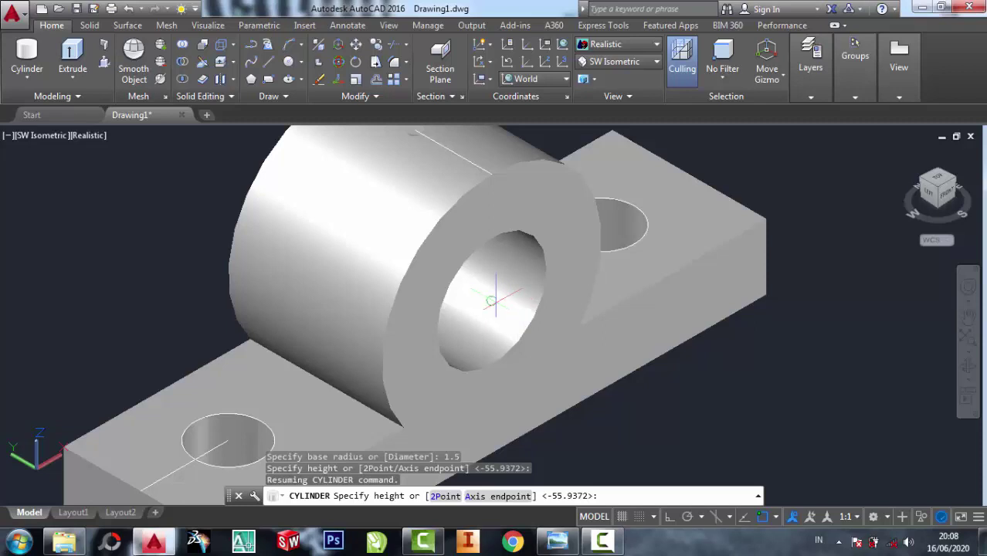
key(Escape)
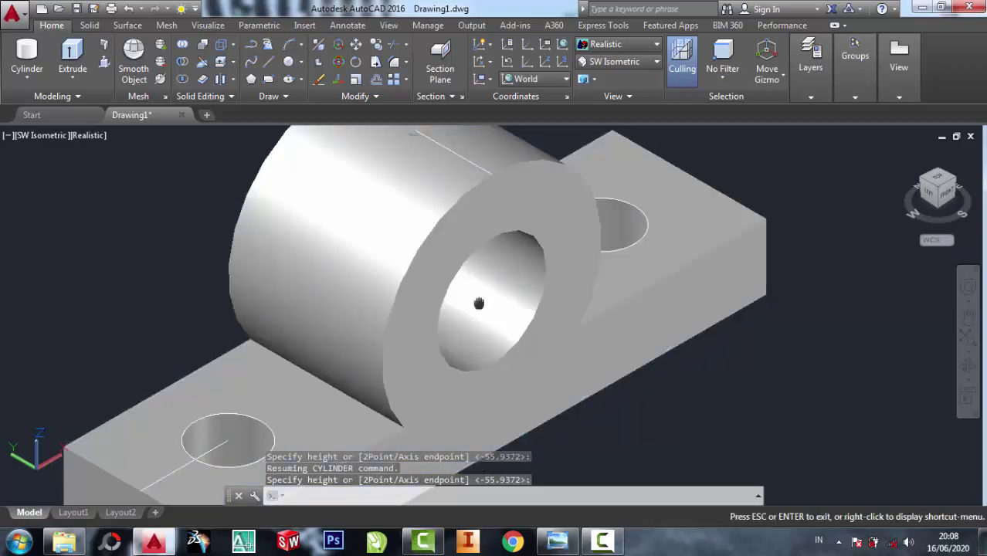
scroll(466, 294, up, 2)
- Pull the small disc at the line's end upward into a pin with the gizmo
click(446, 267)
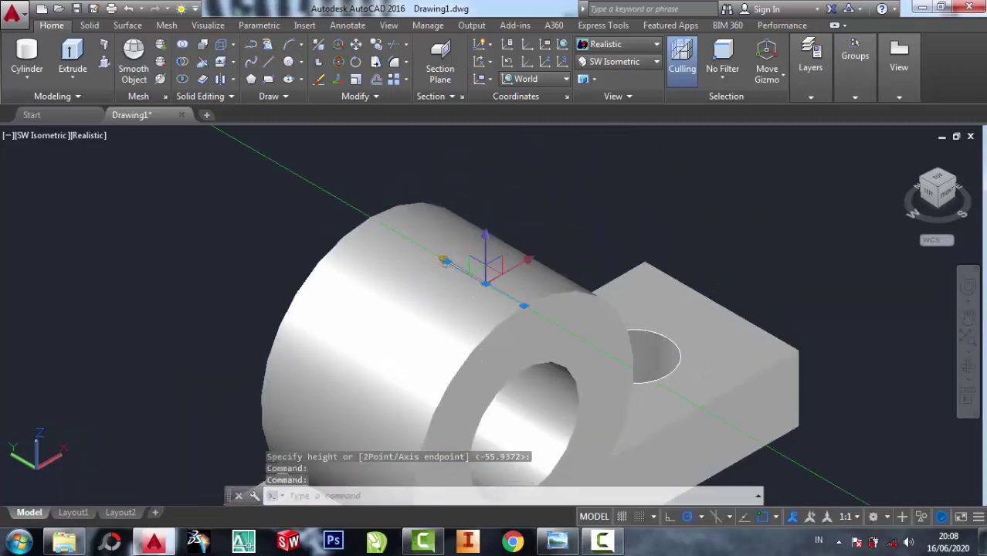
click(546, 211)
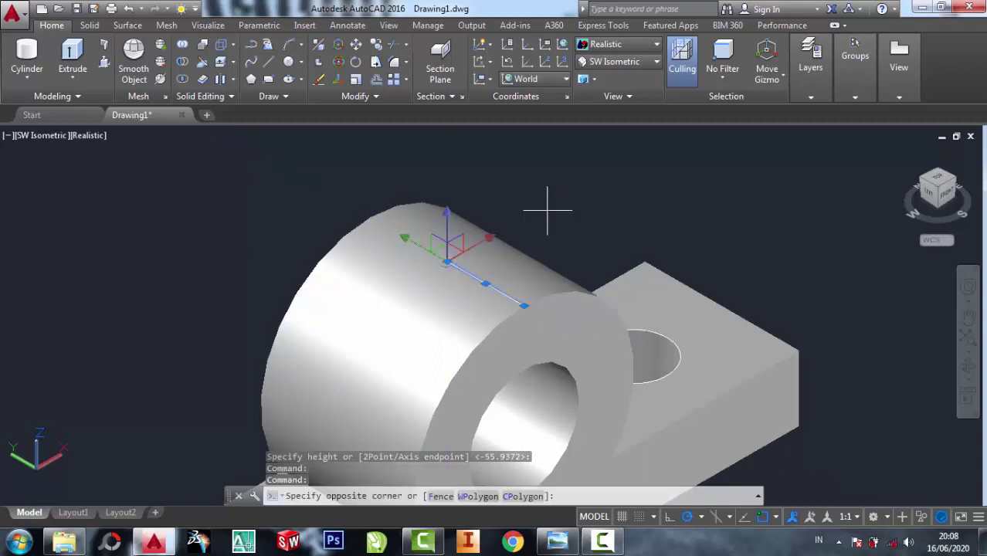
key(Escape)
key(Escape)
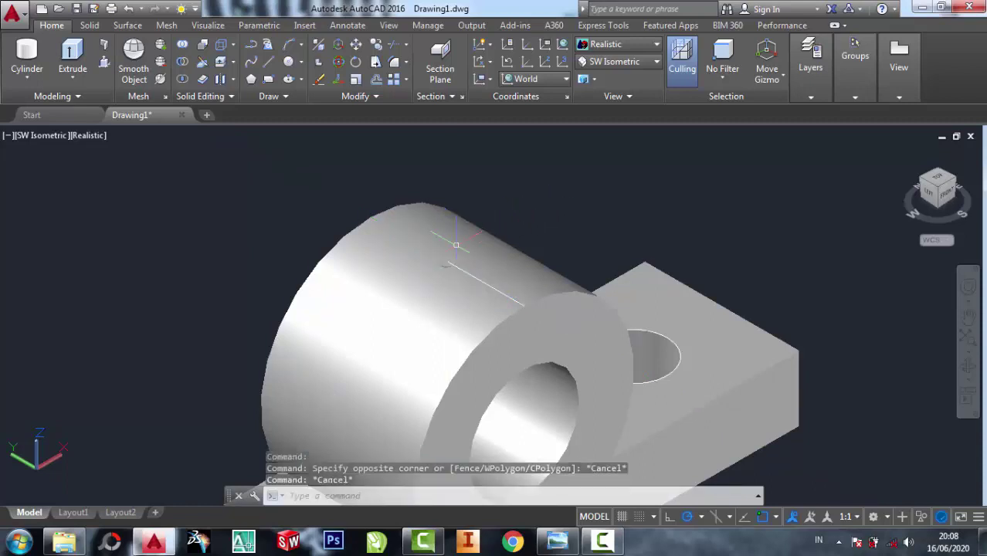
scroll(443, 274, up, 3)
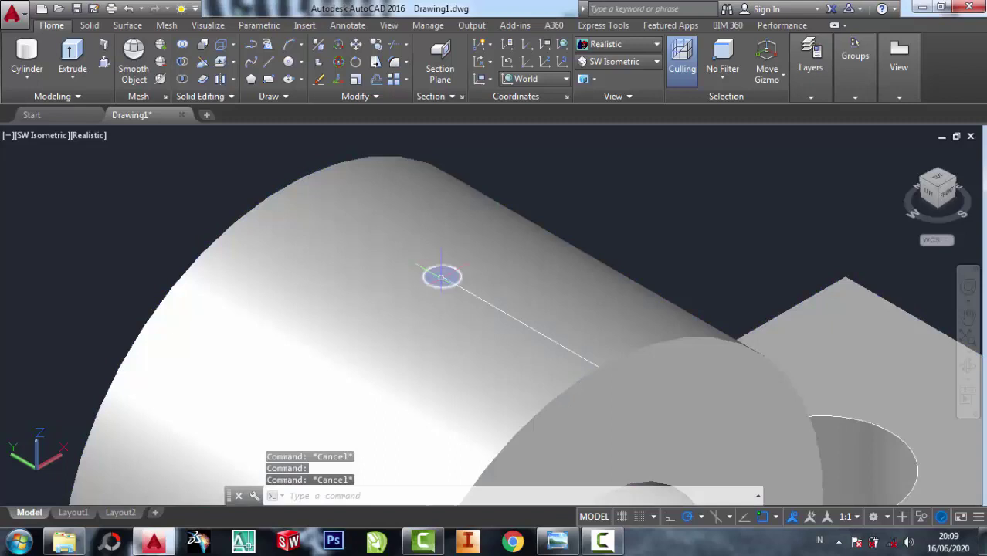
click(442, 275)
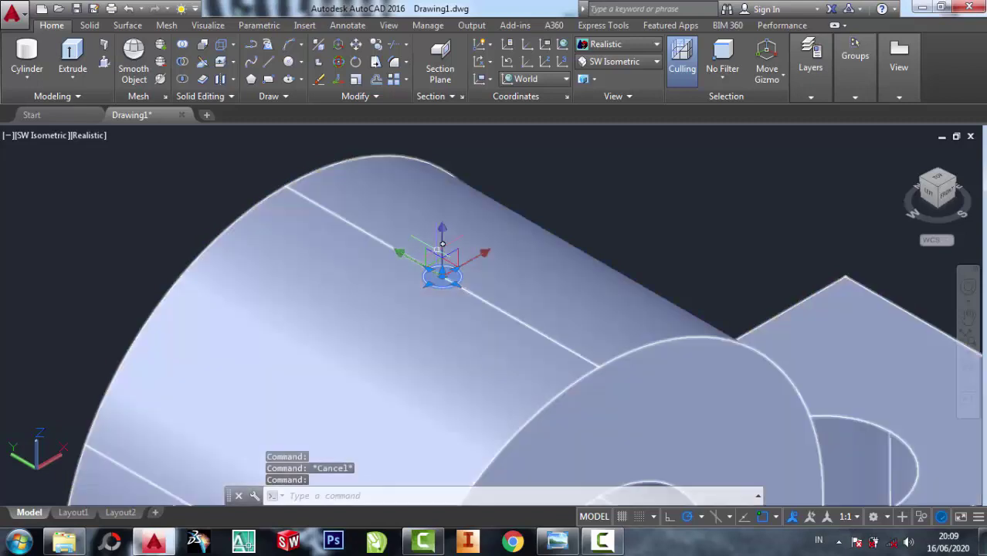
click(442, 236)
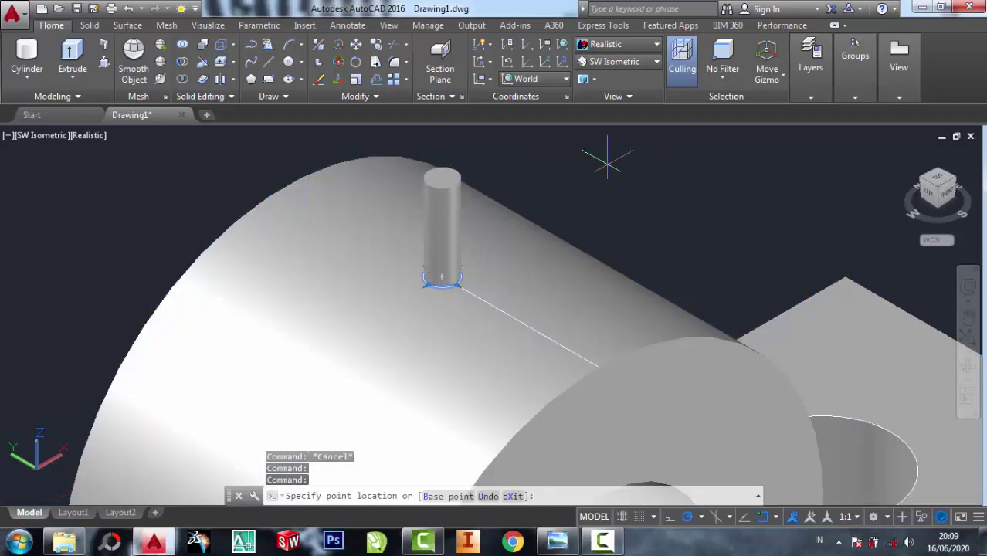
click(658, 160)
key(Escape)
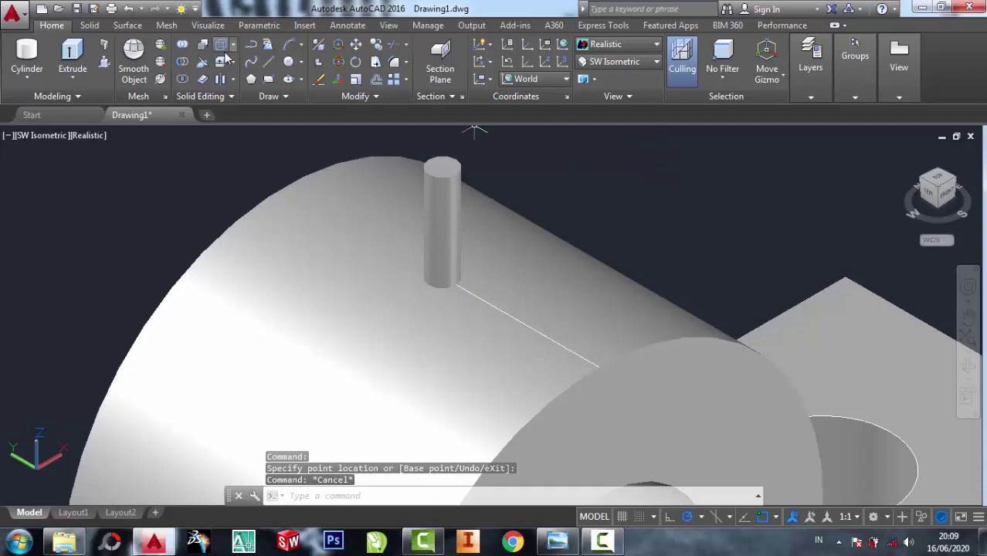
- Subtract the pin from the bearing body to cut the oil hole
click(182, 63)
click(311, 249)
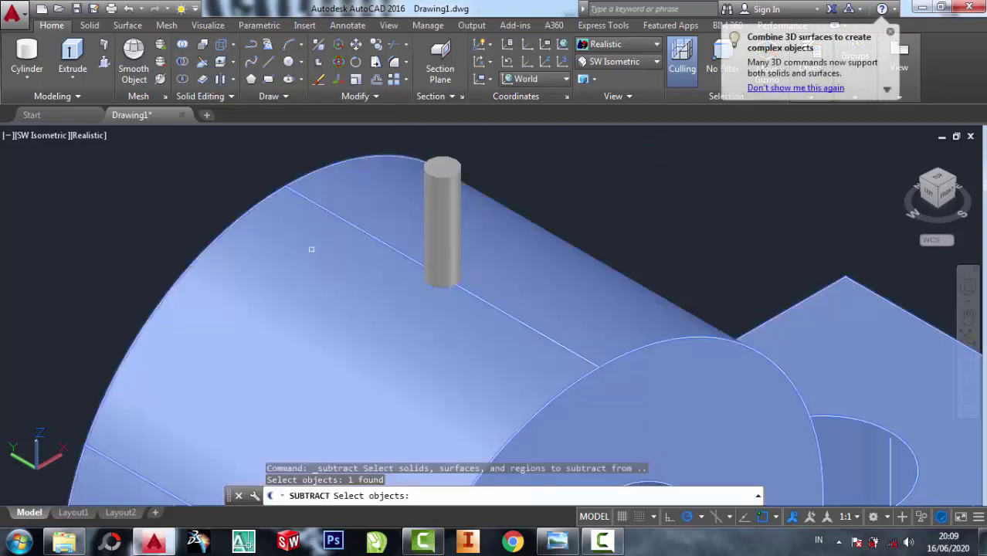
key(Return)
click(457, 190)
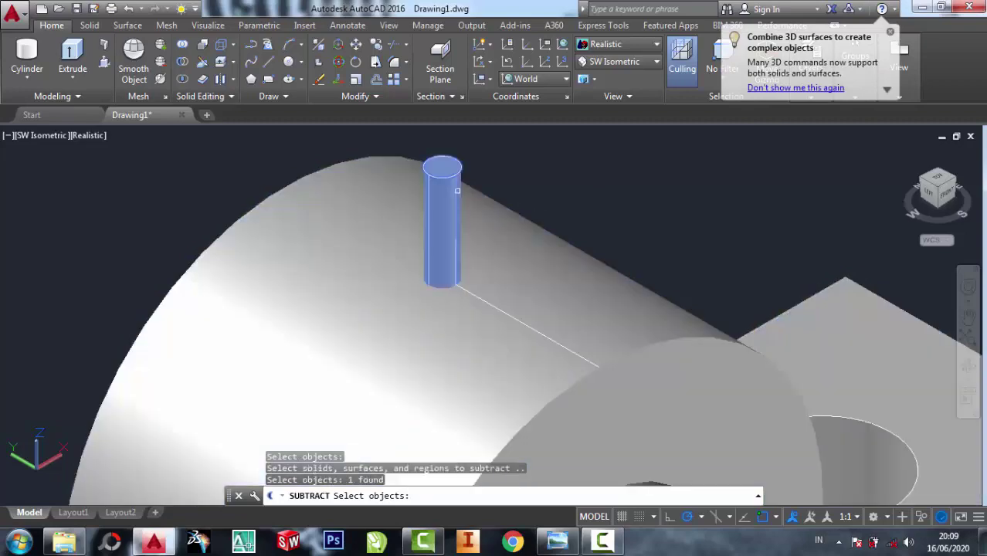
key(Return)
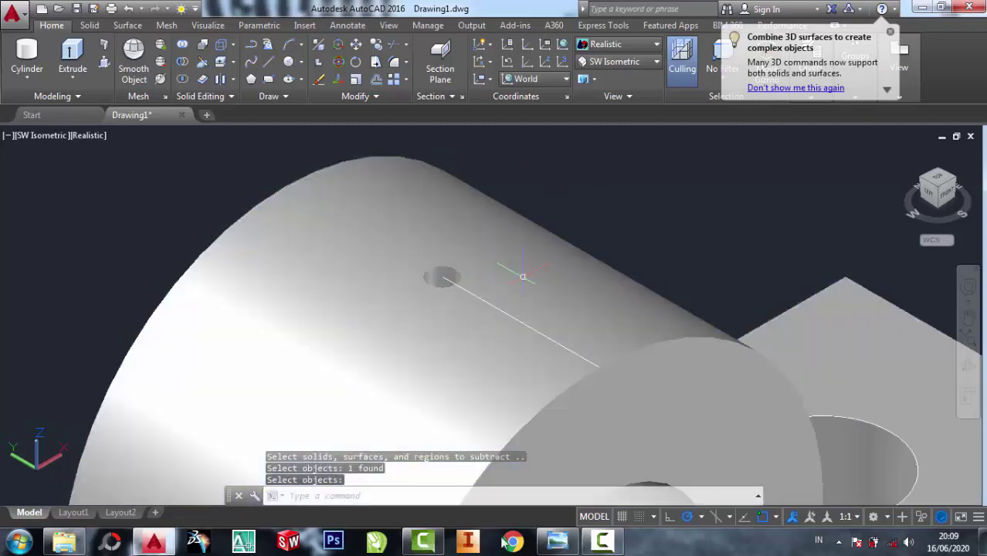
click(557, 540)
- Review the bearing reference drawing, then return to the model
scroll(757, 182, down, 2)
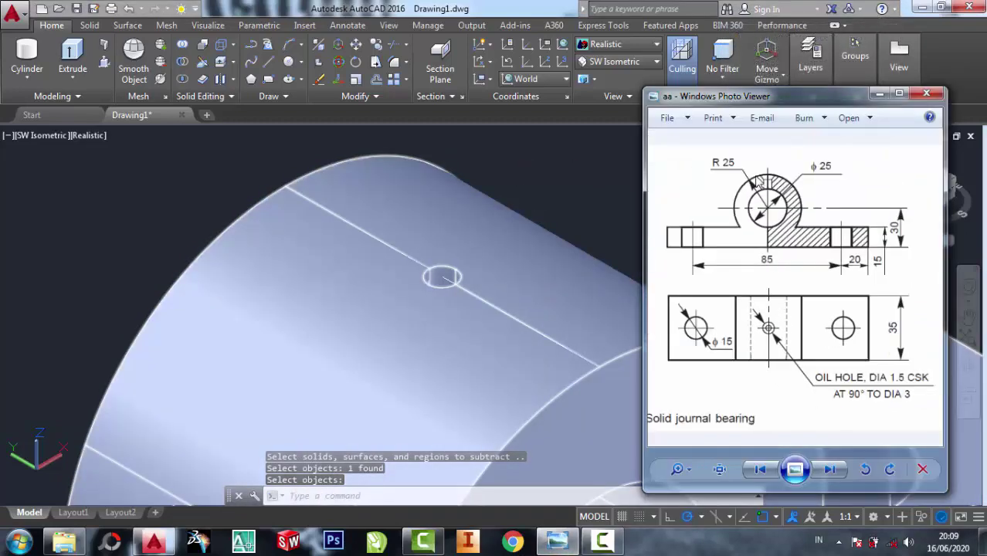
scroll(768, 153, up, 3)
scroll(769, 153, up, 1)
scroll(772, 153, up, 1)
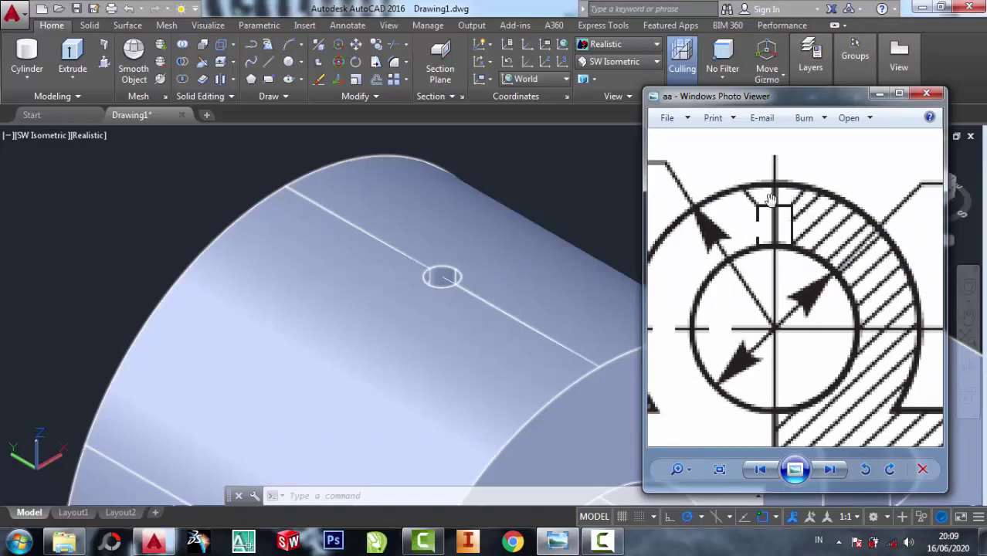
click(608, 197)
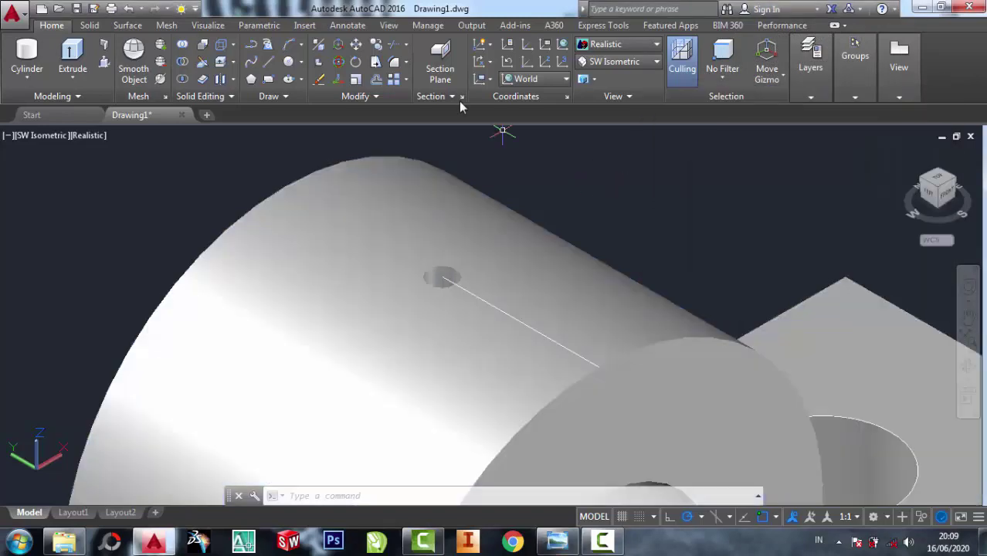
- Fillet the oil hole's top edge with a 0.5 radius
click(394, 68)
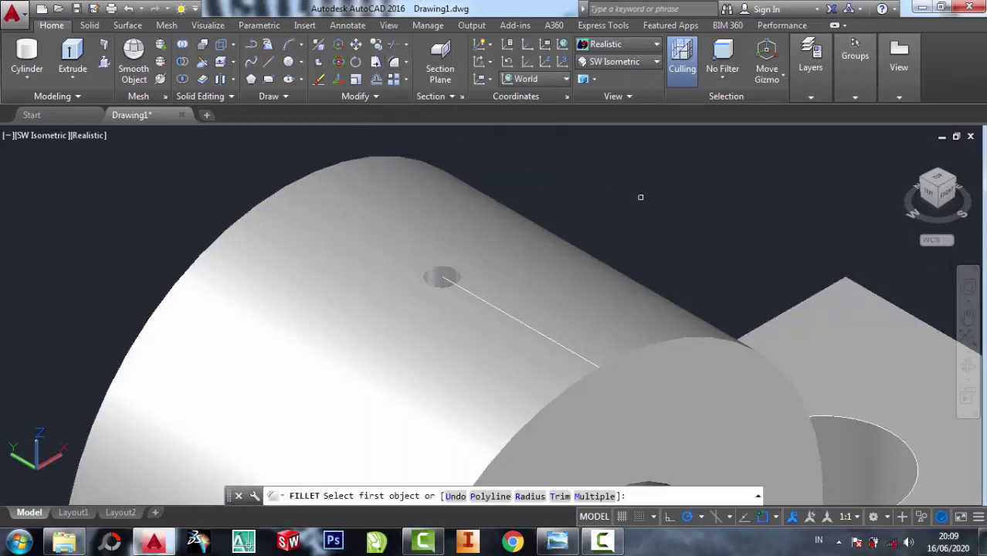
text(r)
key(Return)
text(.5)
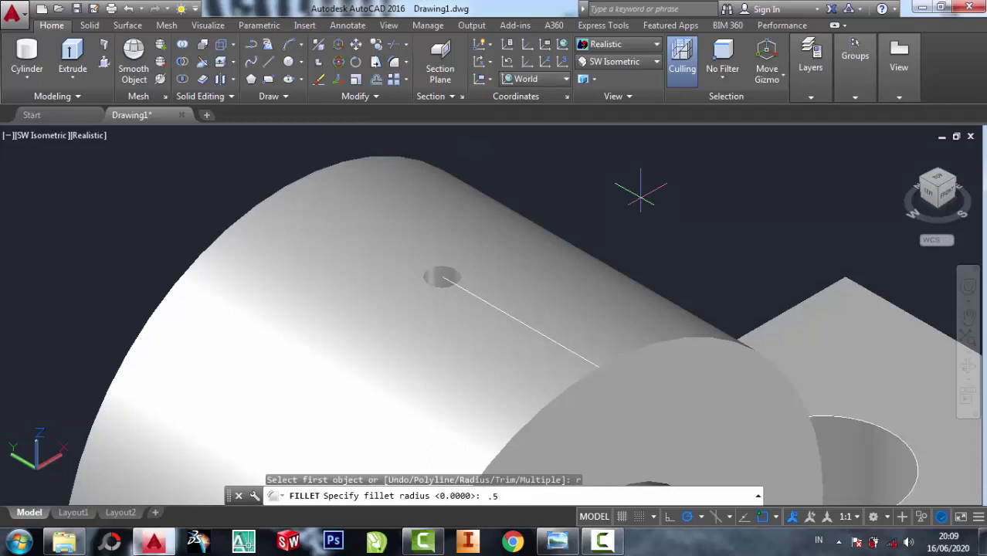
key(Return)
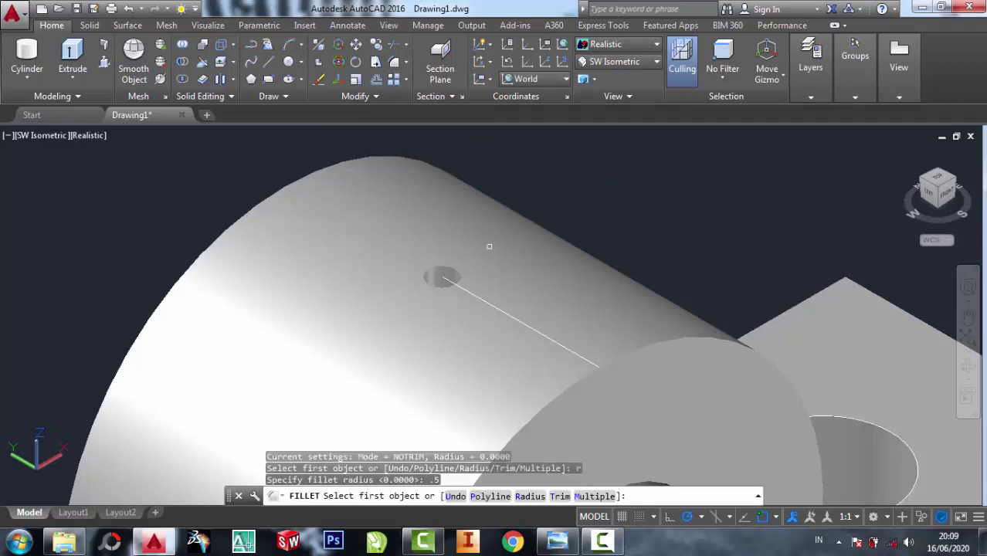
scroll(475, 262, up, 2)
scroll(467, 274, up, 3)
click(466, 280)
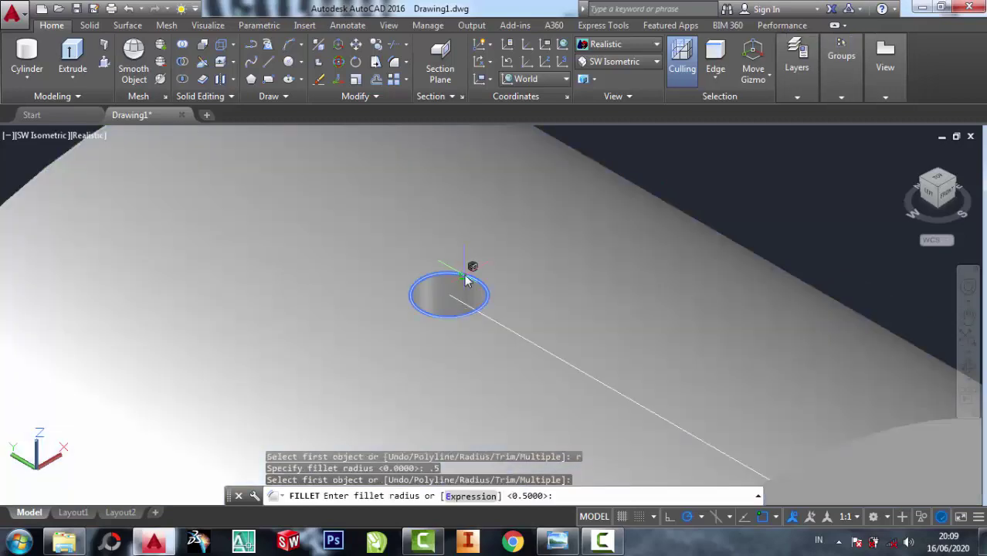
right_click(462, 278)
click(434, 283)
right_click(429, 278)
click(442, 285)
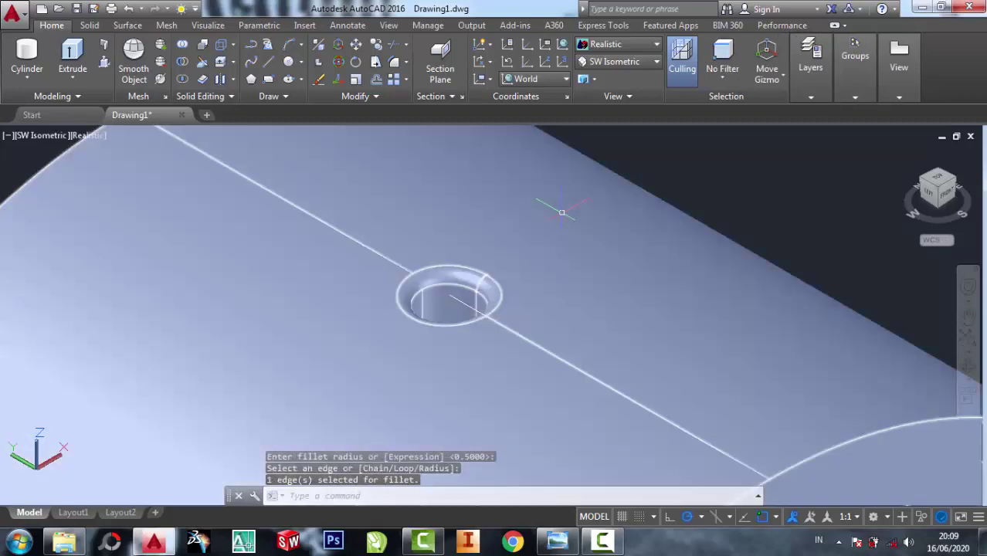
scroll(561, 212, down, 3)
scroll(560, 224, down, 3)
scroll(557, 243, down, 3)
mouse_move(556, 248)
middle_down()
mouse_move(540, 330)
mouse_move(566, 352)
middle_up()
- Review the bearing reference drawing, then return to the model
click(557, 540)
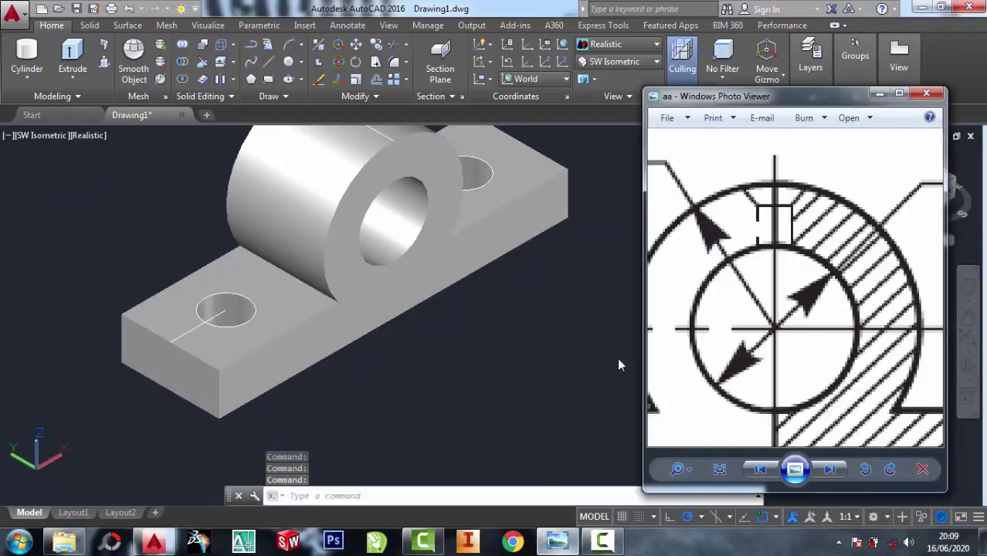
scroll(796, 255, down, 1)
scroll(811, 231, down, 1)
scroll(813, 232, down, 1)
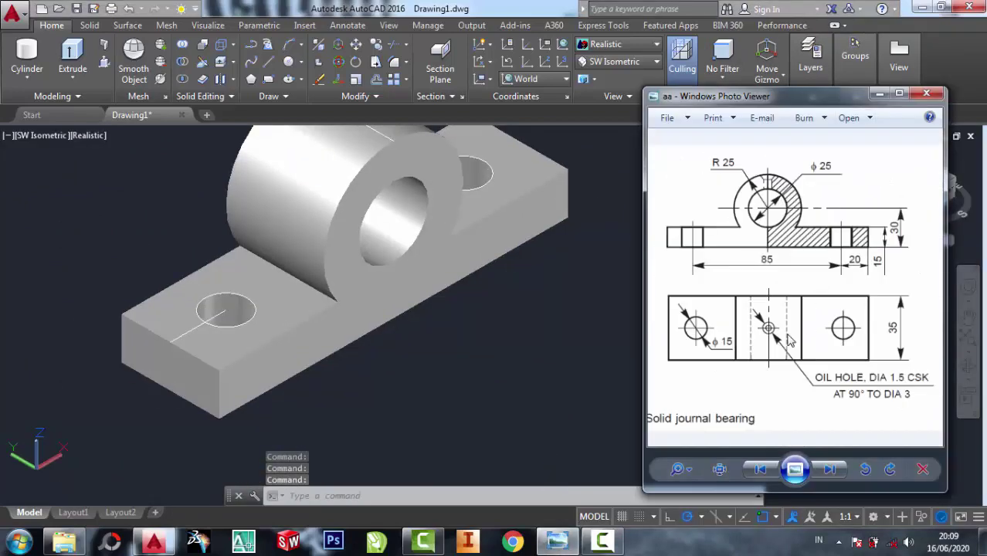
scroll(696, 236, up, 1)
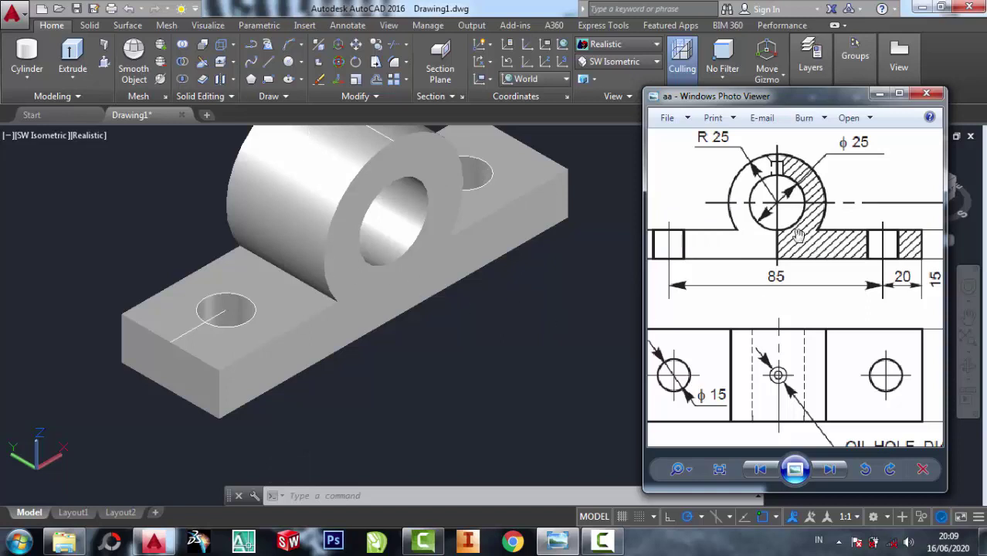
click(458, 409)
- Fillet the left edge where the cylinder meets the base with radius 5
click(431, 255)
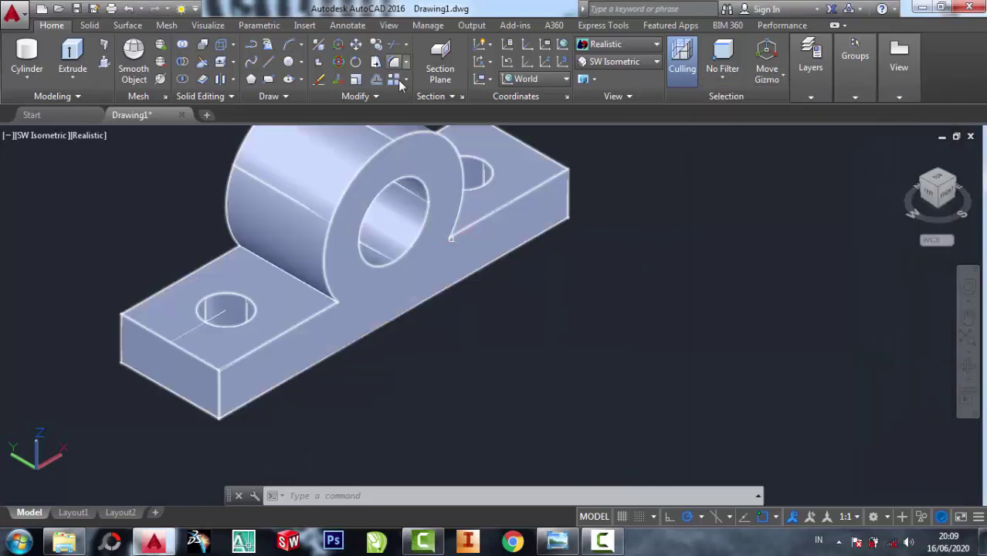
click(394, 61)
text(r)
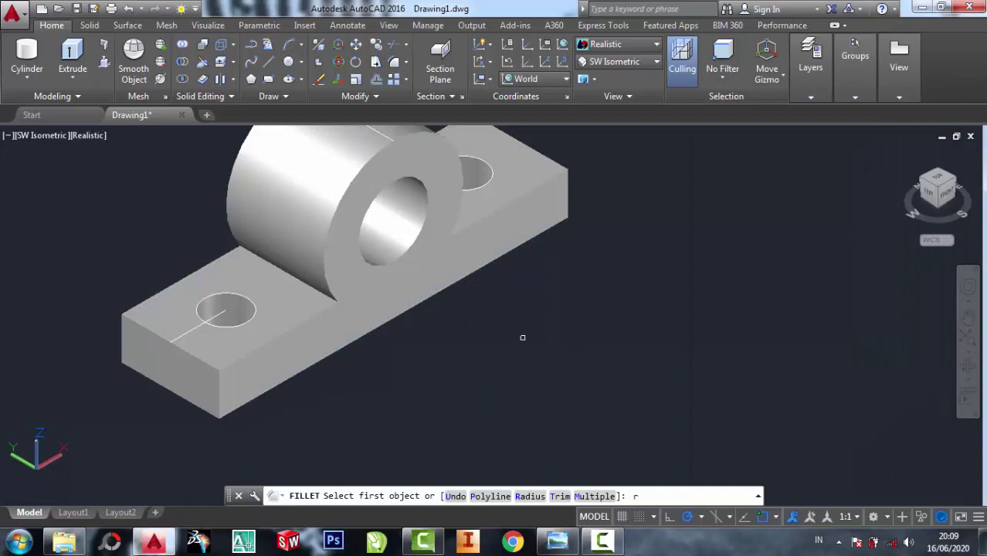
key(Return)
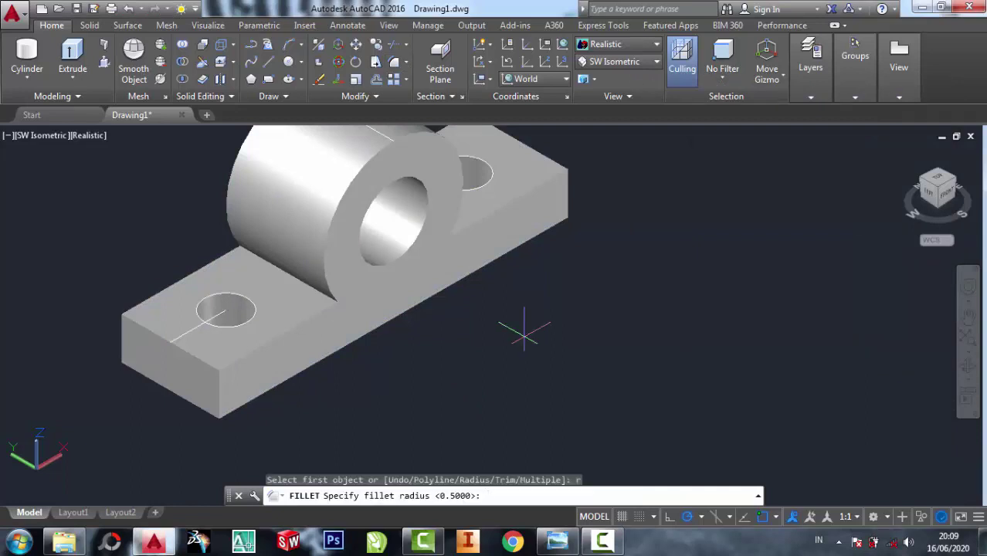
text(5)
key(Return)
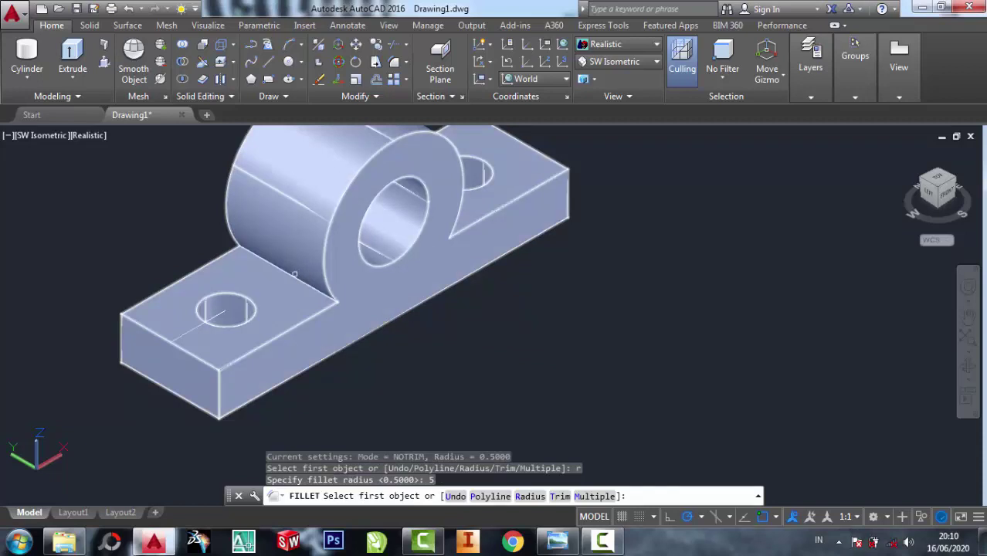
click(294, 274)
right_click(295, 275)
click(325, 284)
right_click(546, 314)
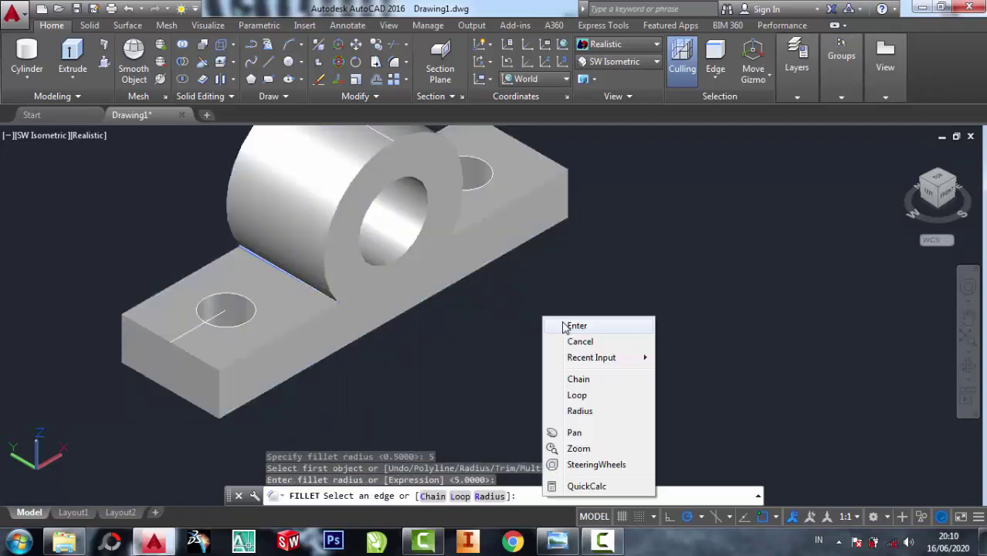
click(576, 326)
- Orbit the model, then undo the orbit and zoom view changes
scroll(434, 294, up, 2)
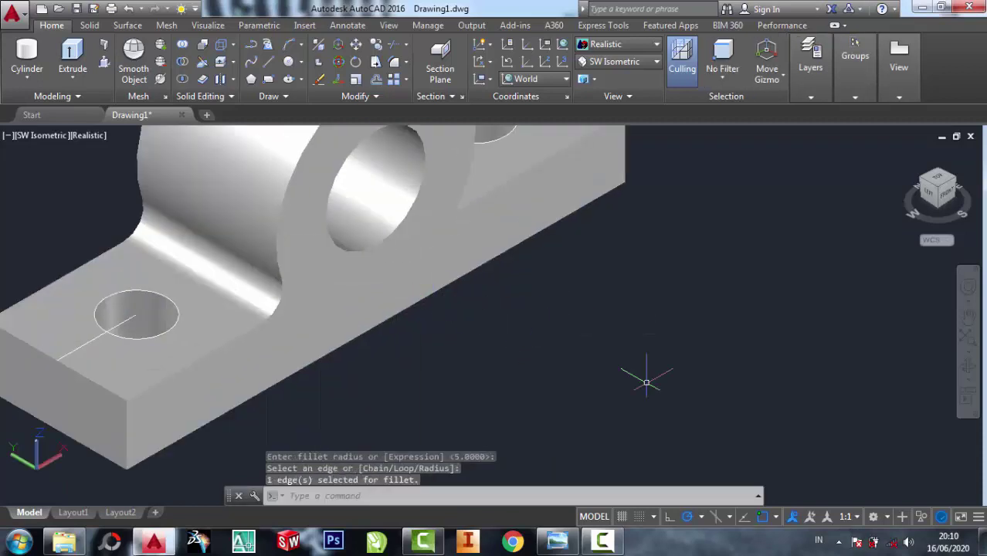
click(965, 366)
mouse_move(770, 357)
mouse_down()
mouse_move(697, 341)
mouse_move(712, 337)
mouse_move(716, 313)
mouse_move(754, 328)
mouse_move(769, 349)
mouse_up()
right_click(758, 245)
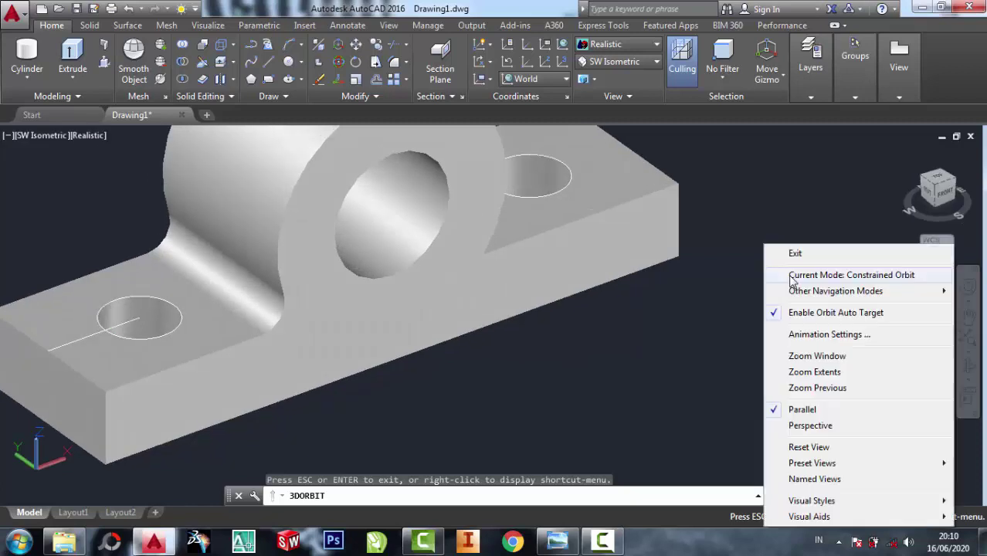
click(791, 254)
key(ctrl+z)
key(ctrl+z)
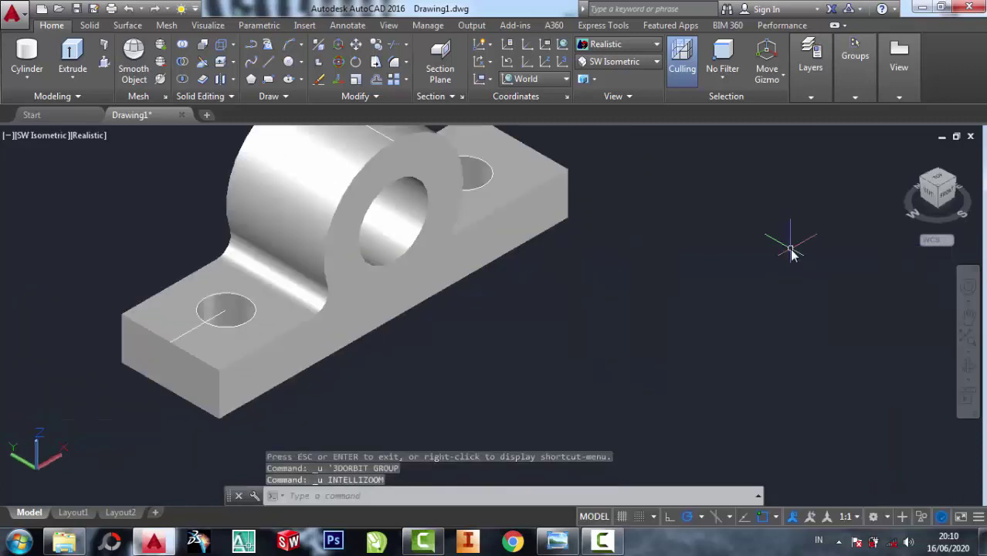
key(ctrl+z)
text(r)
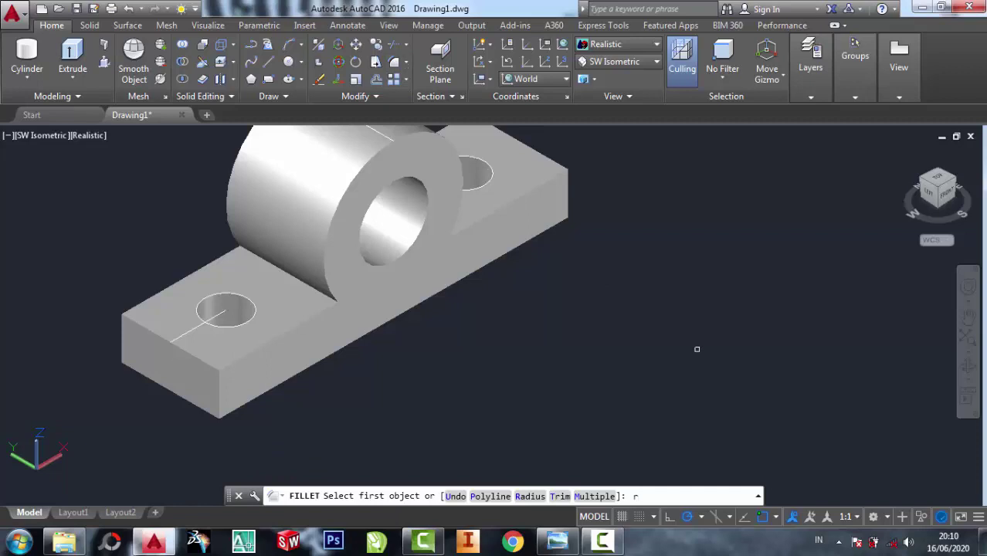
- Fillet the left cylinder-to-base edge with radius 10
key(Return)
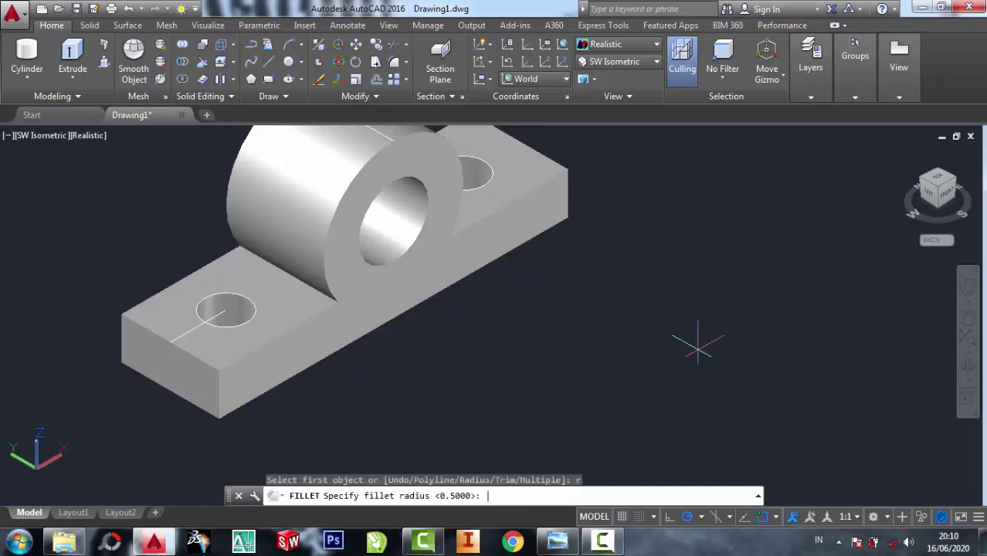
text(10)
key(Return)
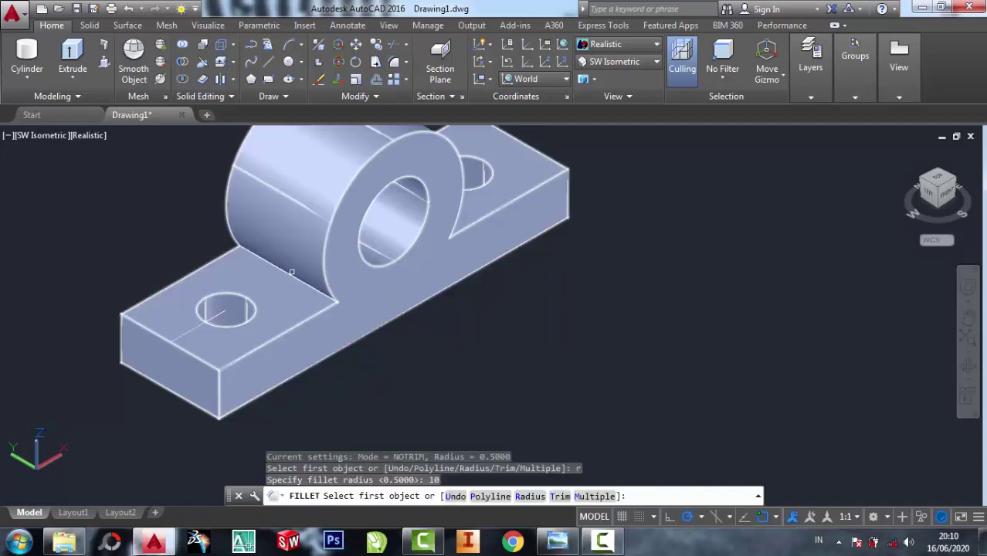
click(290, 273)
scroll(309, 287, up, 2)
right_click(311, 289)
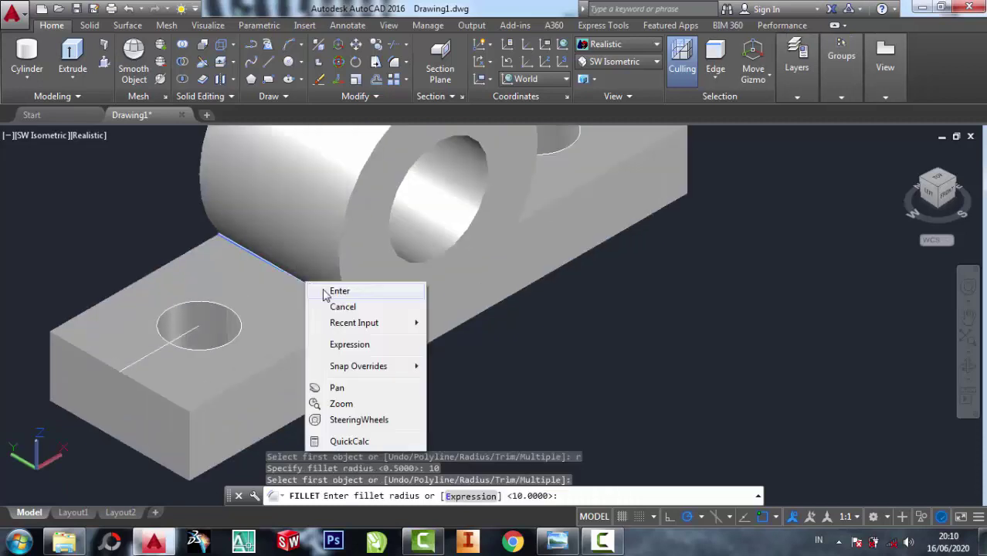
click(338, 291)
right_click(324, 293)
click(338, 292)
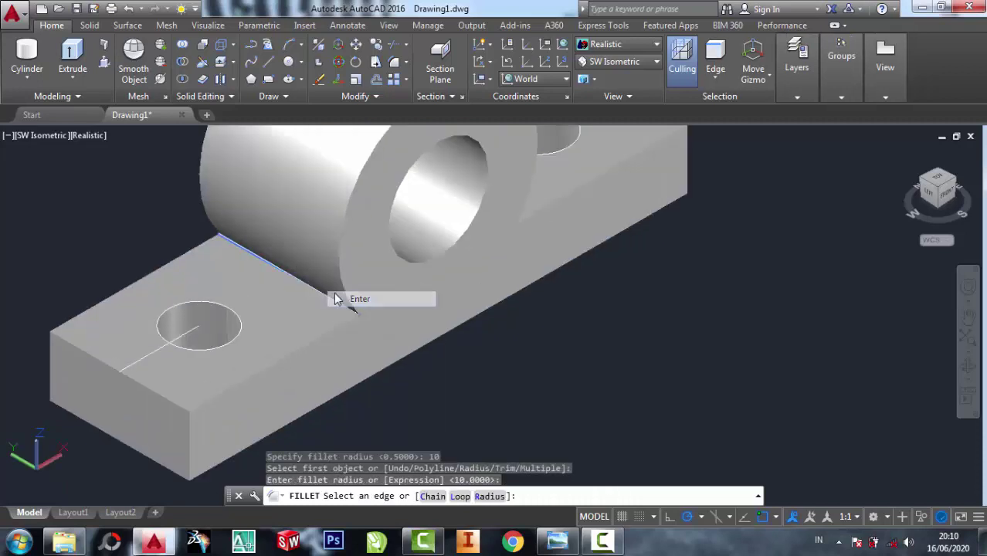
- Orbit the bearing to an angled view
click(968, 367)
drag(844, 336, 723, 315)
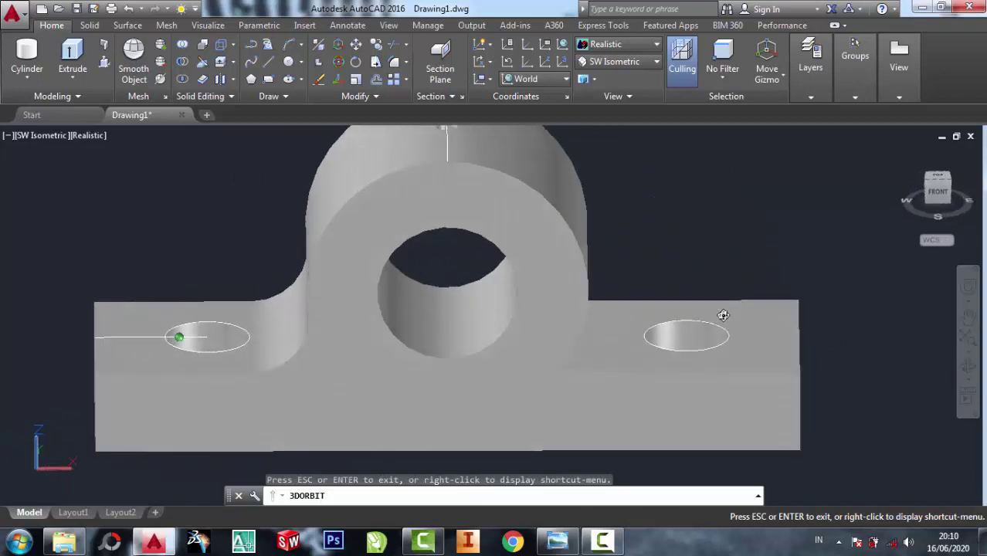
mouse_move(497, 387)
mouse_down()
mouse_move(458, 293)
mouse_move(500, 338)
mouse_move(479, 335)
mouse_move(442, 308)
mouse_move(374, 328)
mouse_move(401, 349)
mouse_move(503, 327)
mouse_move(667, 223)
mouse_up()
right_click(667, 223)
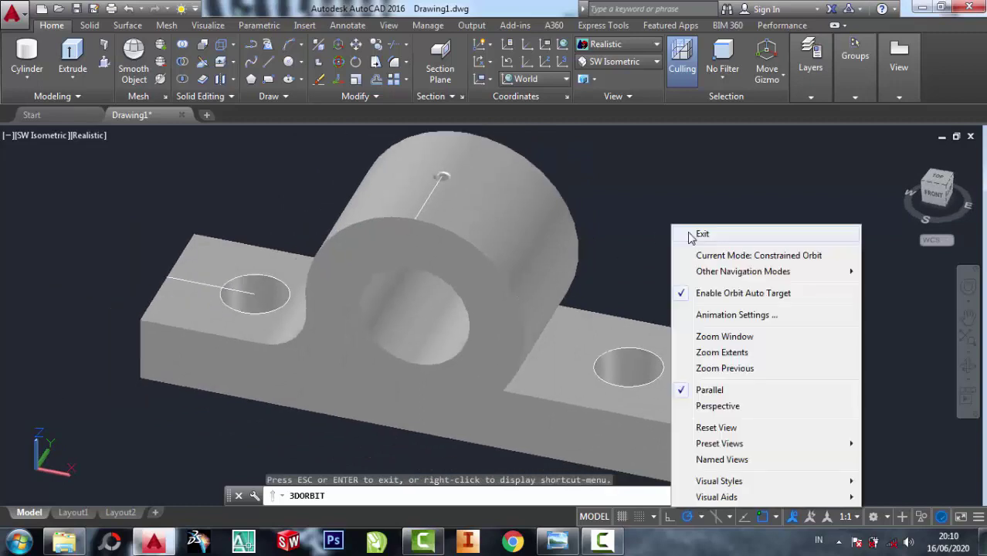
click(693, 234)
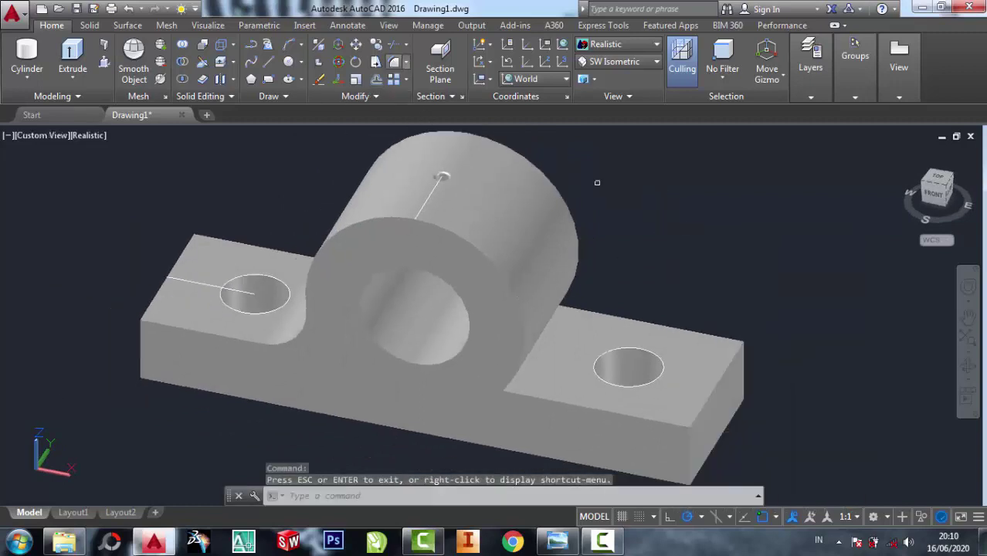
- Fillet the right cylinder-to-base edge with radius 10
click(393, 61)
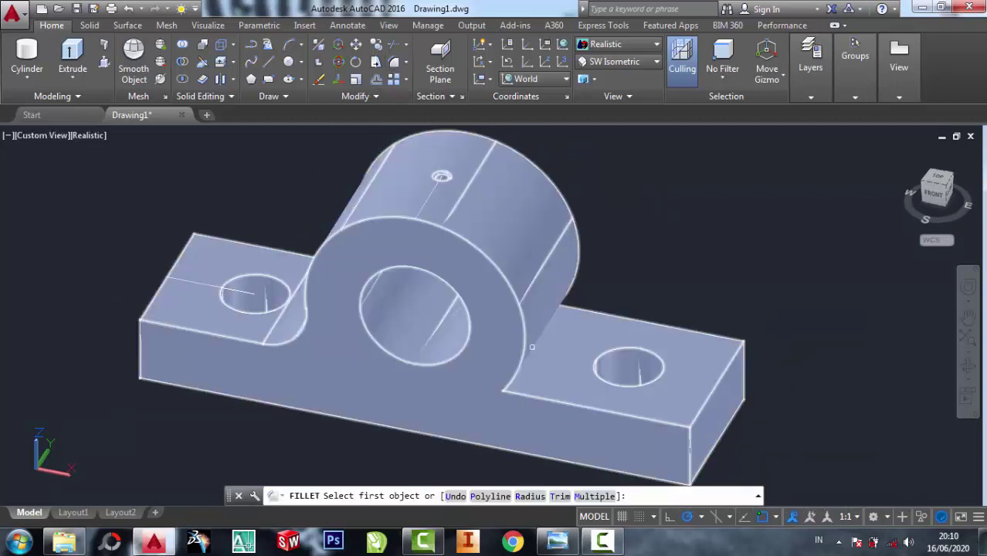
click(968, 366)
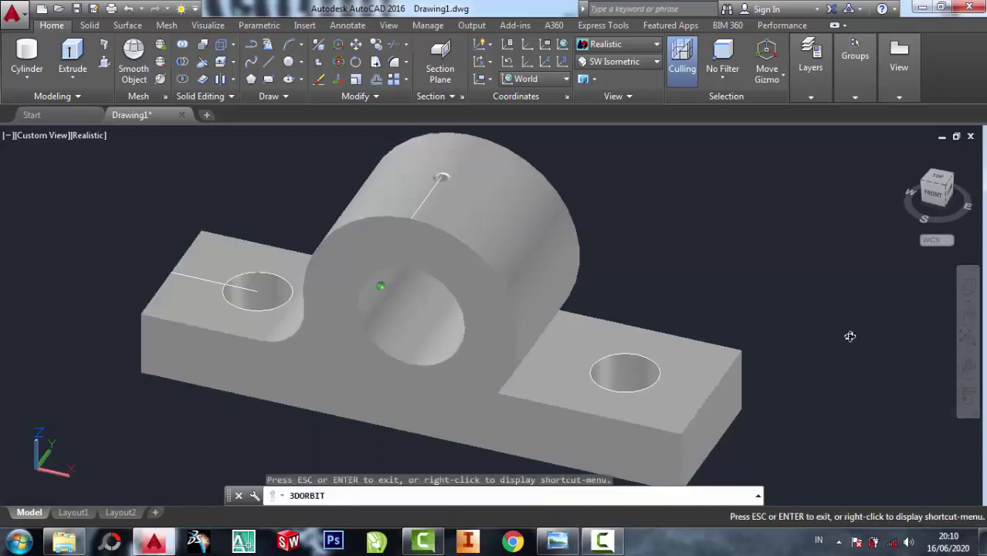
drag(379, 282, 745, 228)
right_click(743, 227)
click(774, 235)
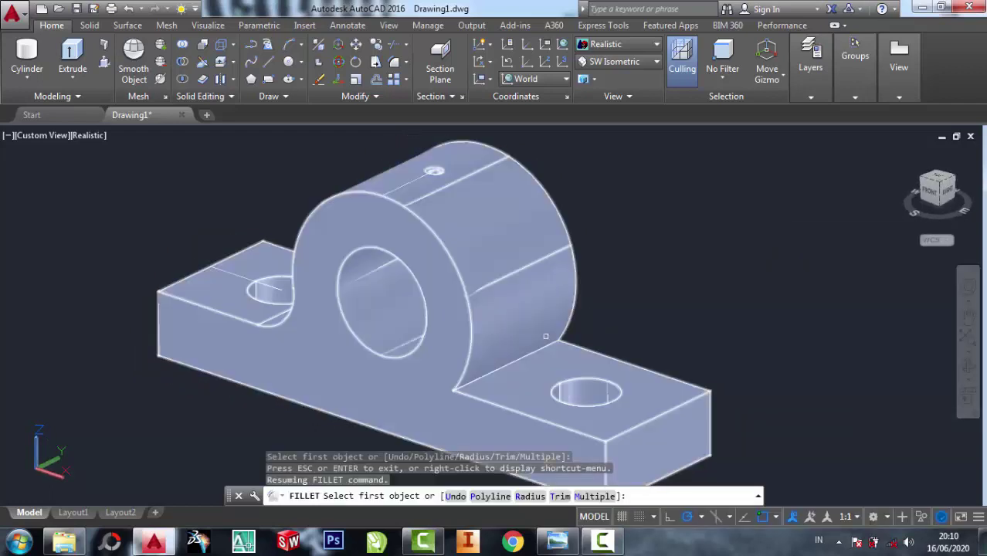
click(538, 352)
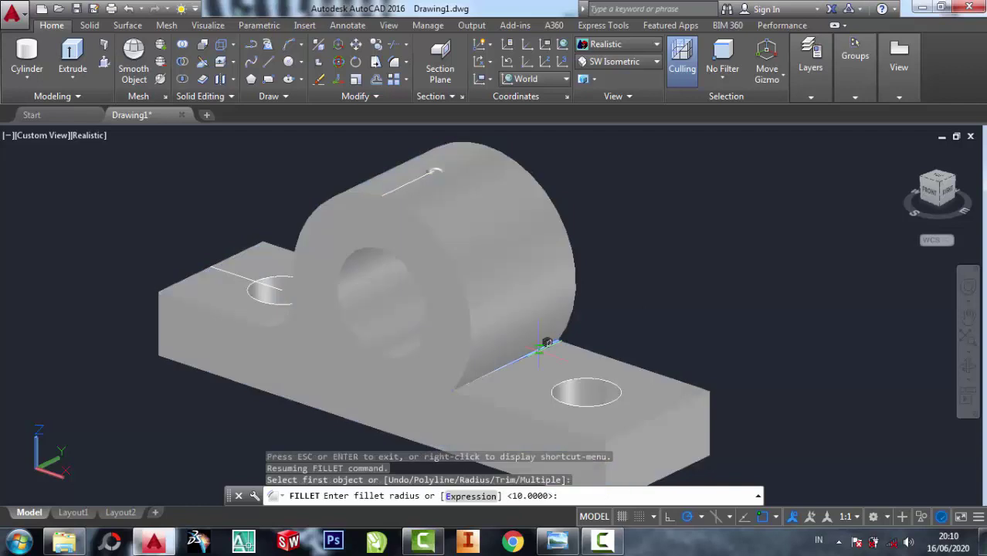
right_click(562, 353)
click(570, 356)
right_click(704, 278)
click(738, 286)
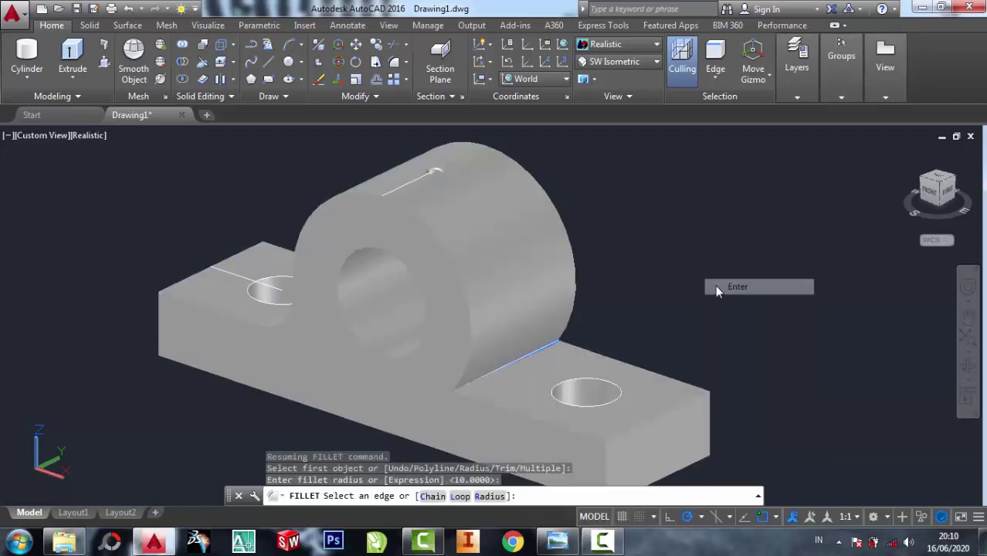
- Orbit to inspect the new fillet and exit the orbit
mouse_move(657, 239)
mouse_down()
mouse_move(468, 315)
mouse_move(595, 357)
mouse_move(653, 257)
mouse_up()
right_click(699, 186)
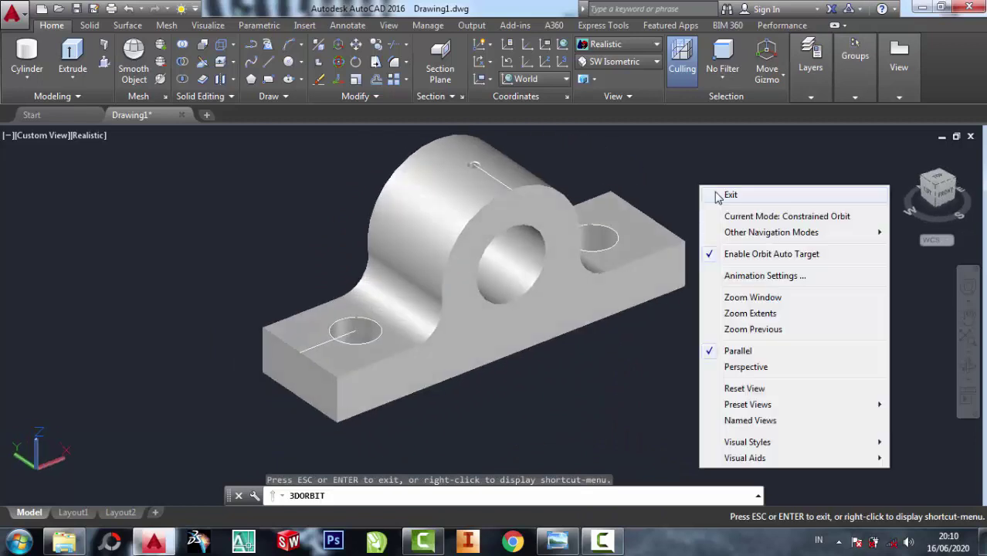
click(720, 194)
- Move the bearing solid to a new point clear of the sketch leftovers
click(356, 48)
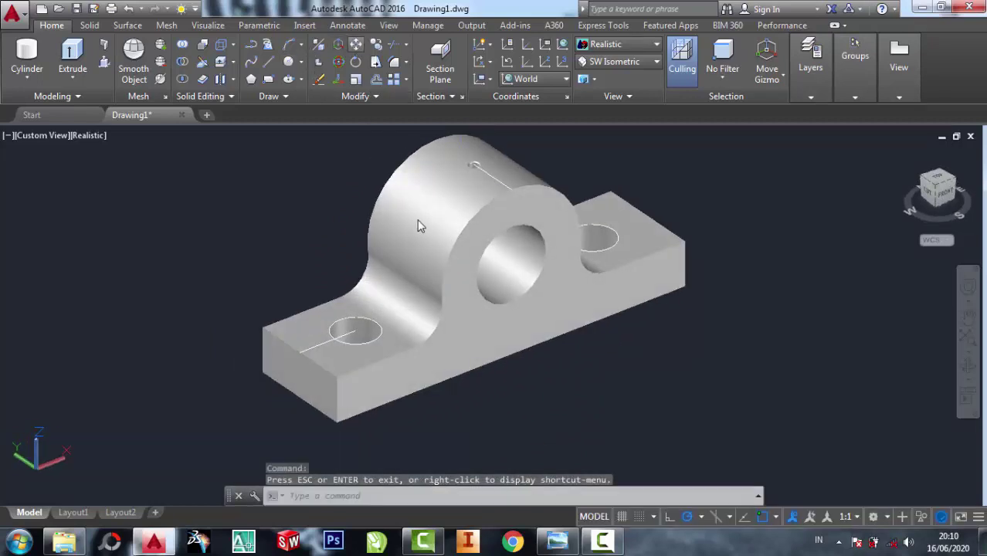
click(463, 271)
key(Return)
click(474, 164)
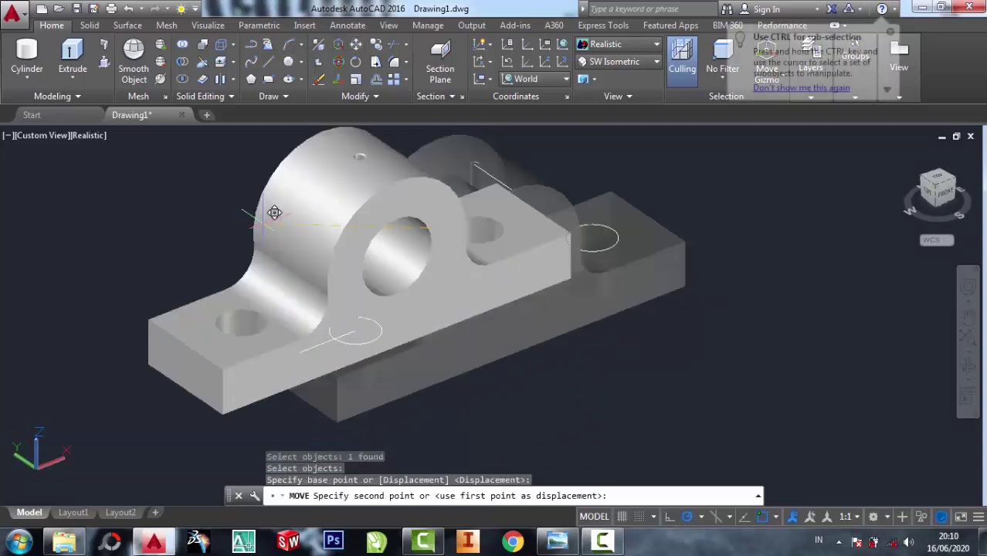
scroll(263, 224, down, 4)
click(539, 223)
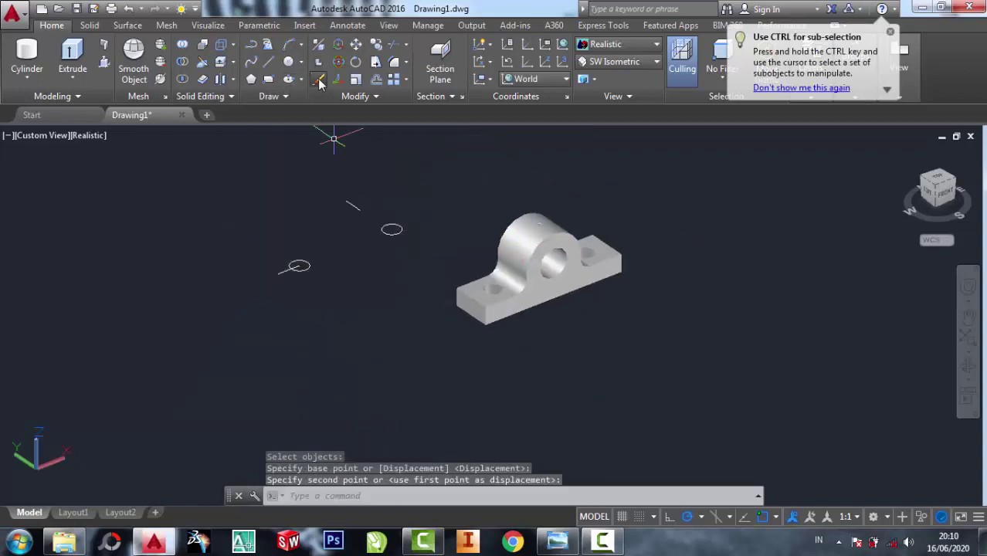
- Erase the leftover line and circles using two crossing windows
click(318, 79)
click(435, 282)
click(340, 182)
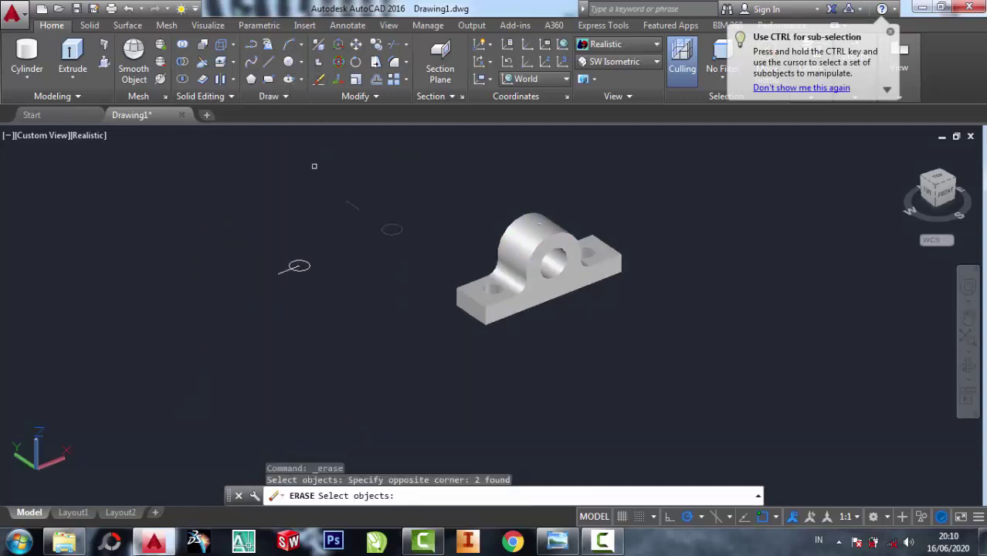
click(326, 294)
click(255, 227)
key(Return)
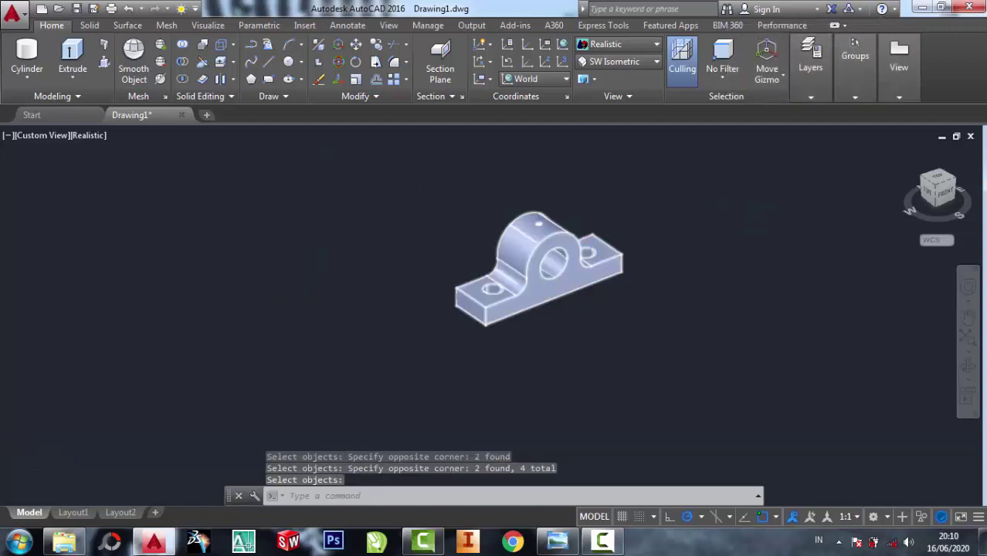
scroll(550, 224, up, 3)
middle_drag(587, 232, 512, 199)
key(Return)
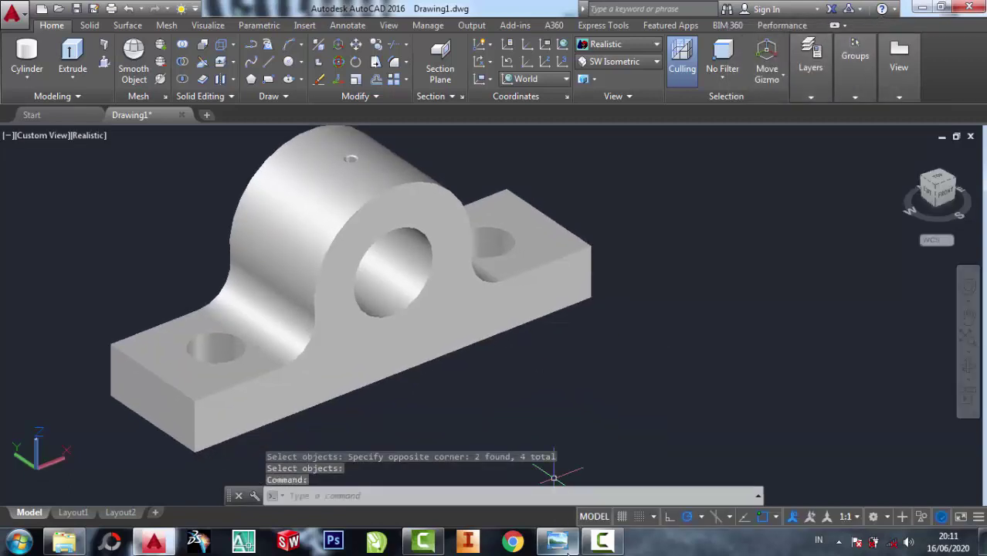
- Check the bearing reference drawing, then return to the 3D model
click(557, 541)
scroll(830, 296, down, 1)
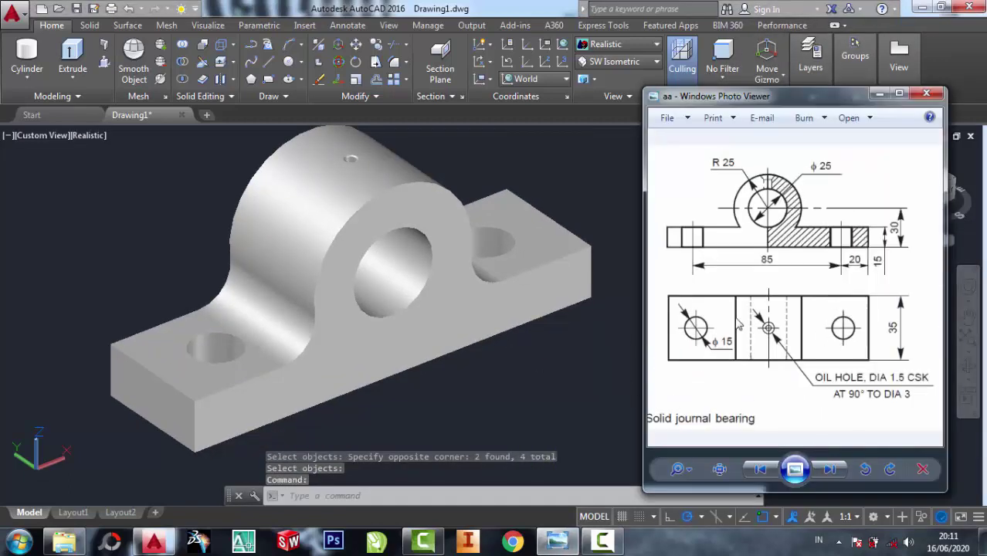
click(590, 345)
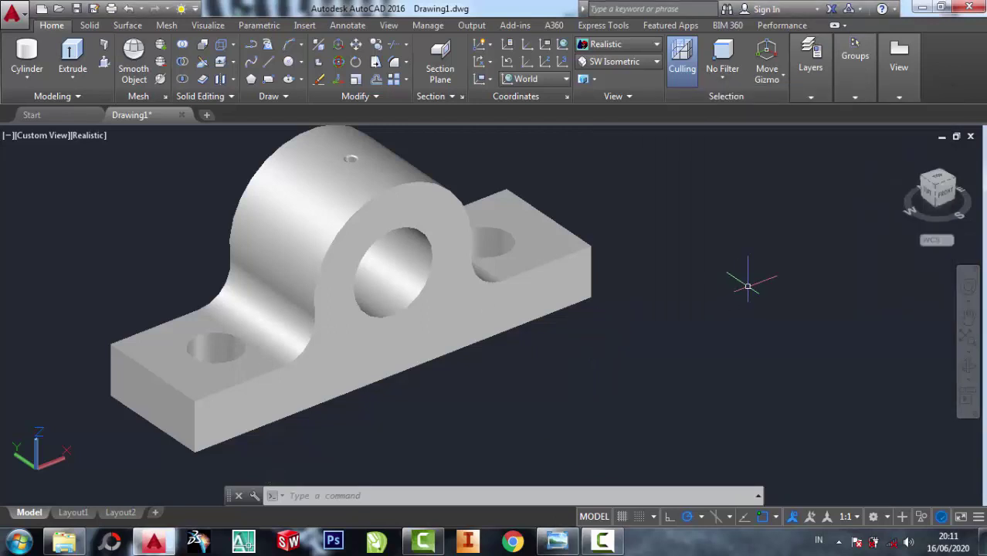
- Open the Materials Browser with RMAT and add the generic Aluminum material to the drawing
text(ramt)
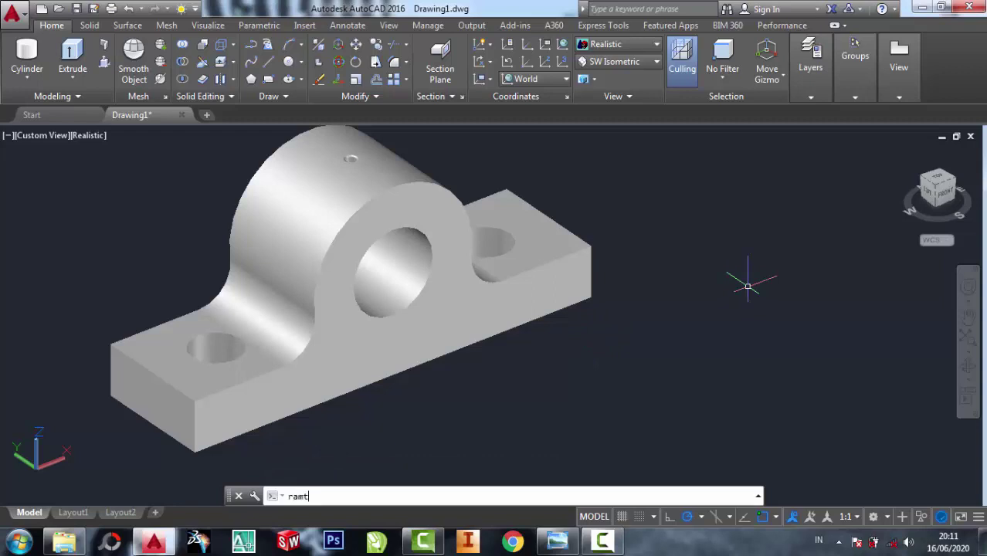
key(BackSpace)
key(BackSpace)
key(BackSpace)
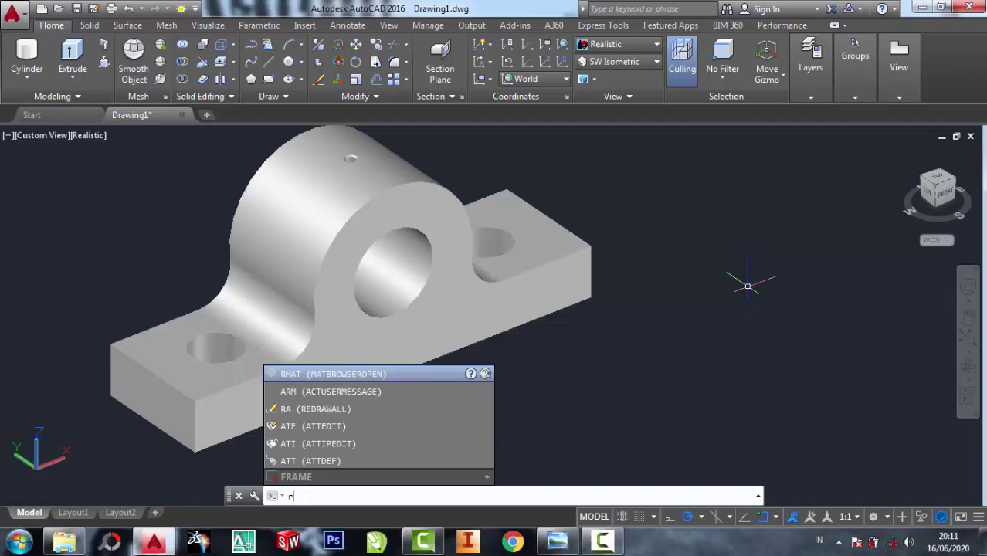
text(t)
key(Return)
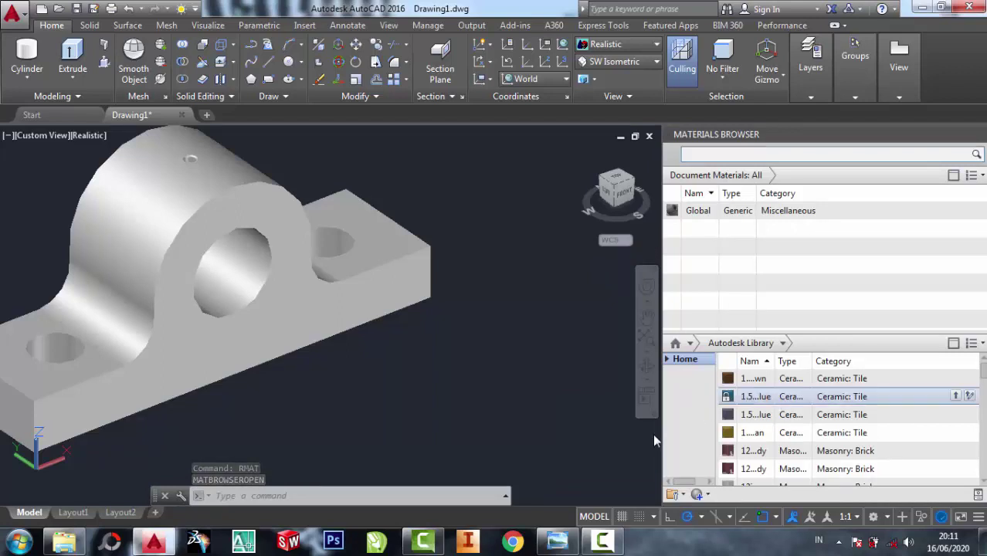
scroll(699, 397, down, 3)
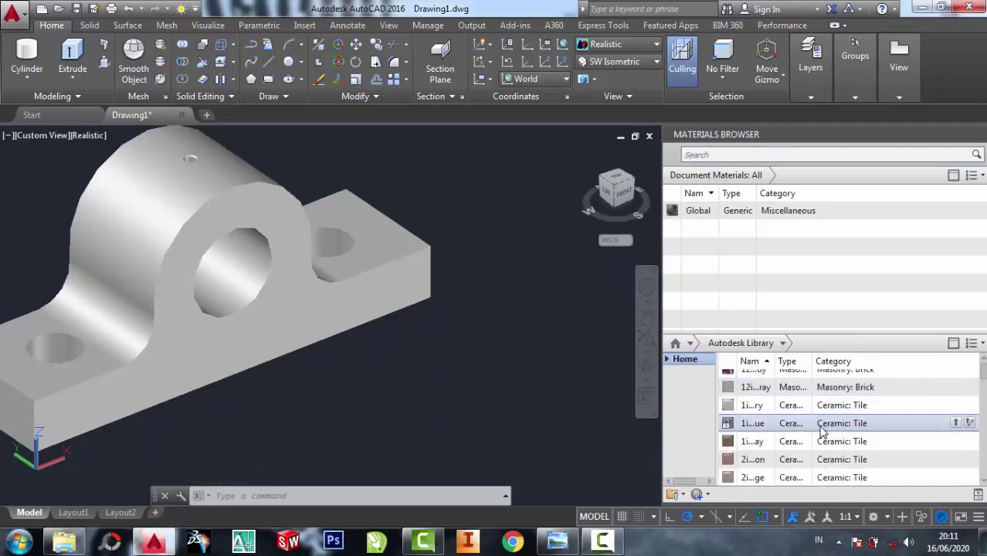
scroll(821, 414, down, 2)
scroll(822, 415, down, 2)
scroll(822, 415, down, 2)
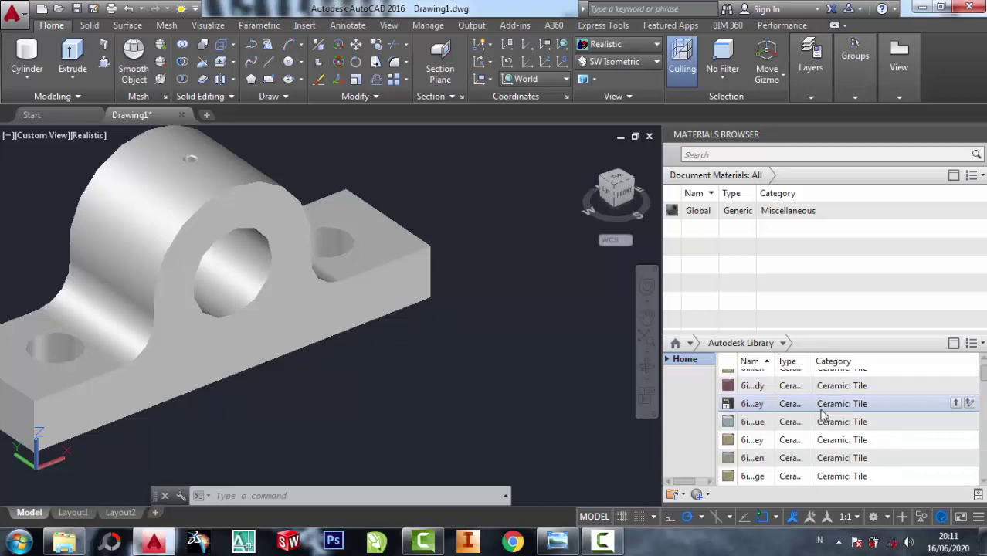
scroll(822, 414, down, 2)
scroll(822, 414, down, 2)
scroll(822, 415, down, 2)
scroll(821, 415, down, 2)
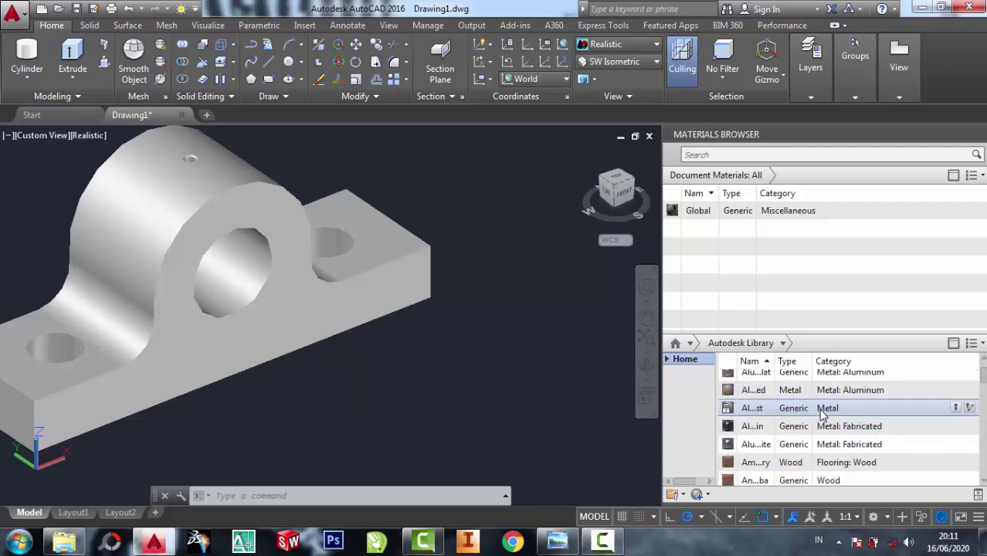
scroll(822, 415, up, 3)
scroll(822, 410, up, 1)
scroll(822, 402, down, 3)
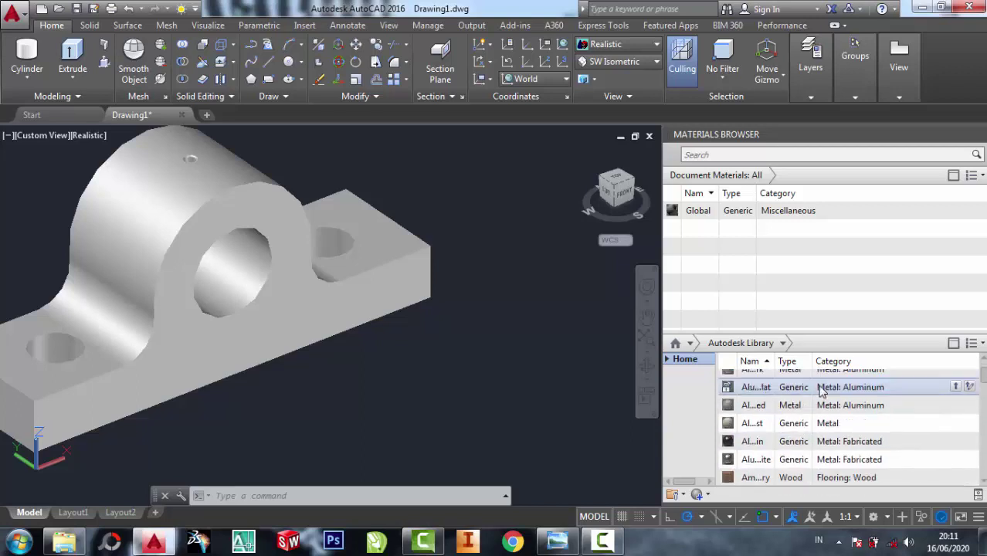
mouse_move(753, 390)
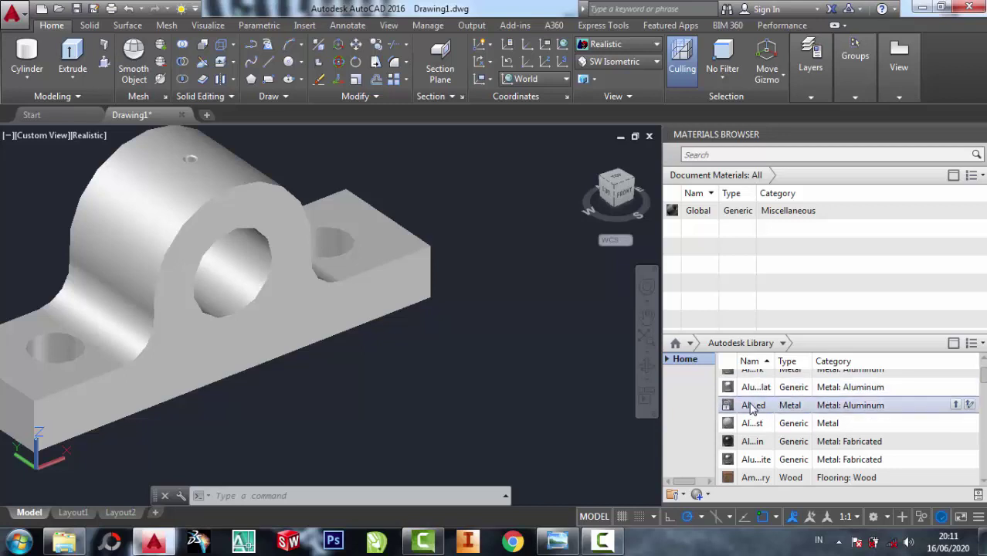
scroll(724, 381, up, 1)
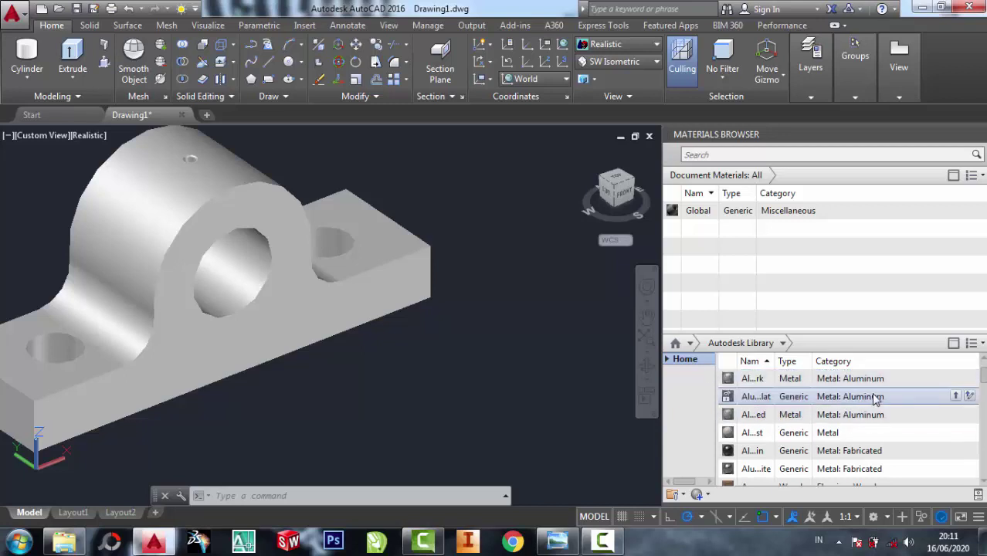
click(955, 397)
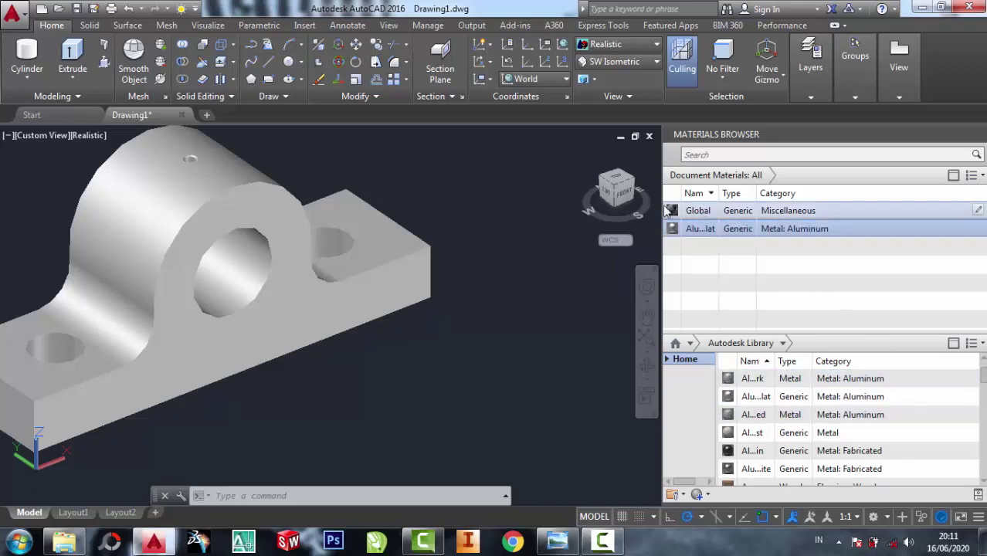
- Apply the Aluminum material to the bearing solid and close the Materials Browser
drag(629, 251, 377, 296)
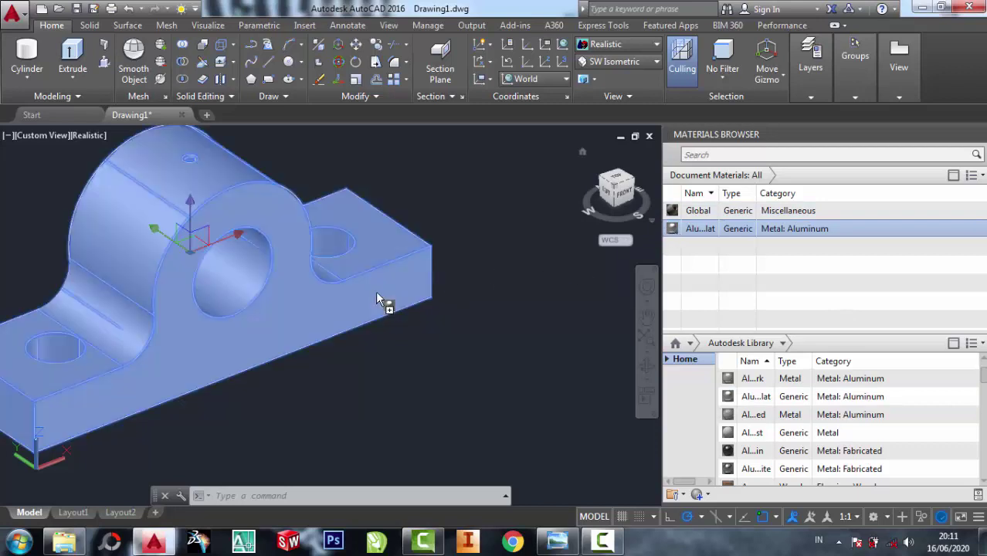
drag(468, 328, 440, 319)
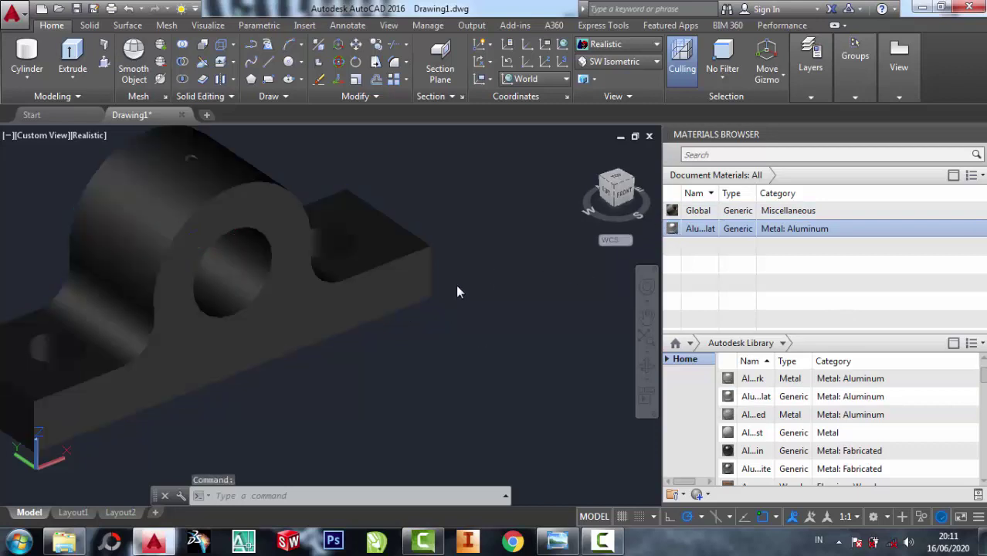
click(457, 279)
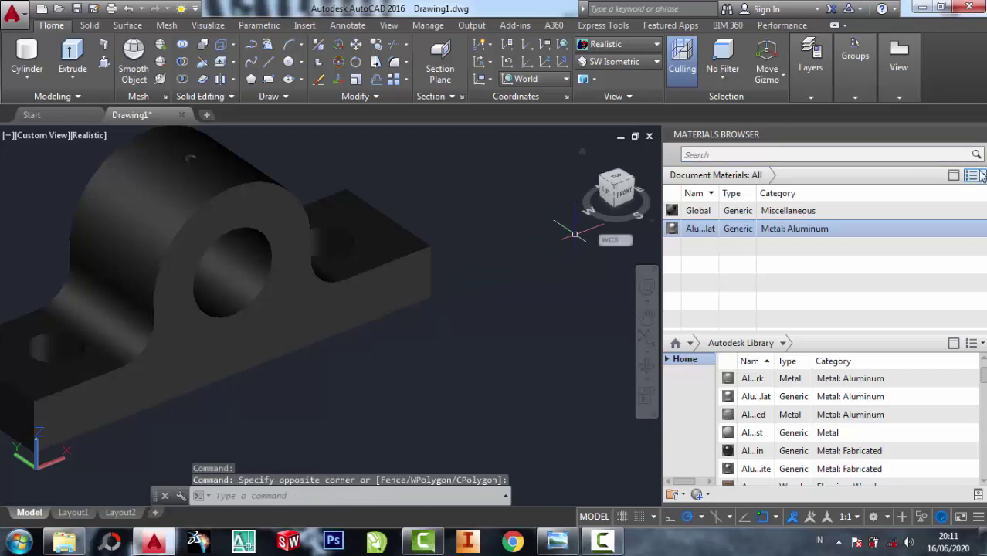
click(979, 134)
scroll(804, 213, down, 2)
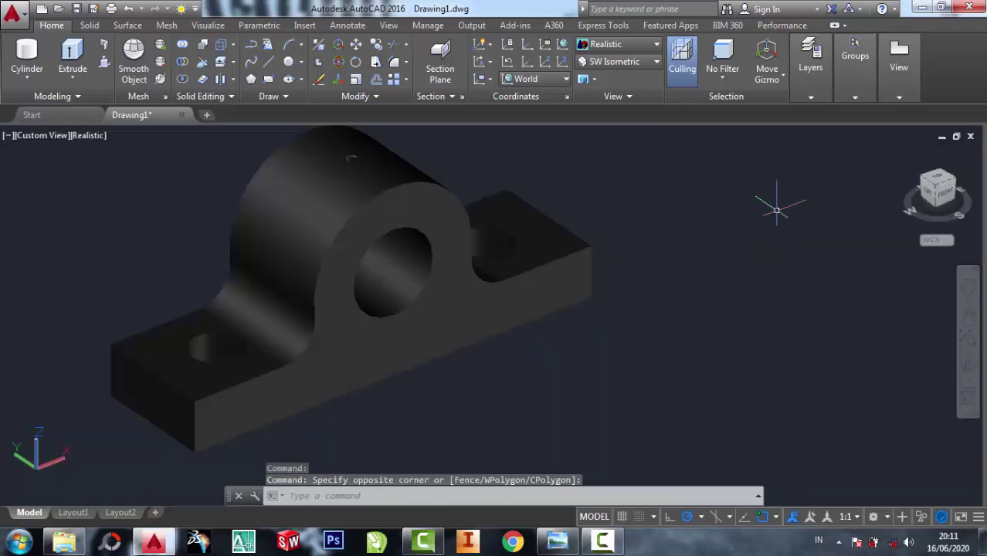
middle_drag(606, 205, 766, 249)
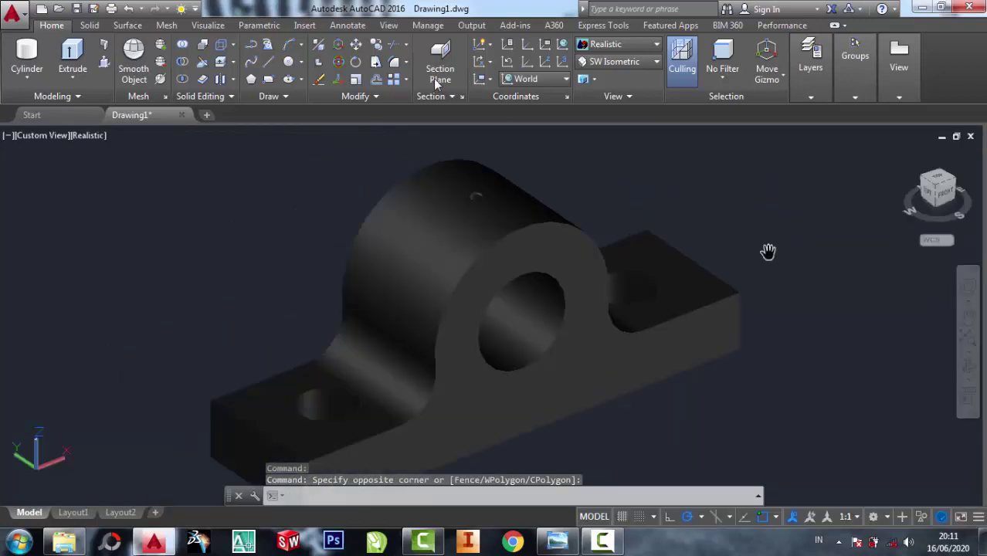
- Turn on Sun Status from the Visualize tab and choose to adjust exposure settings
click(305, 26)
click(273, 28)
click(203, 28)
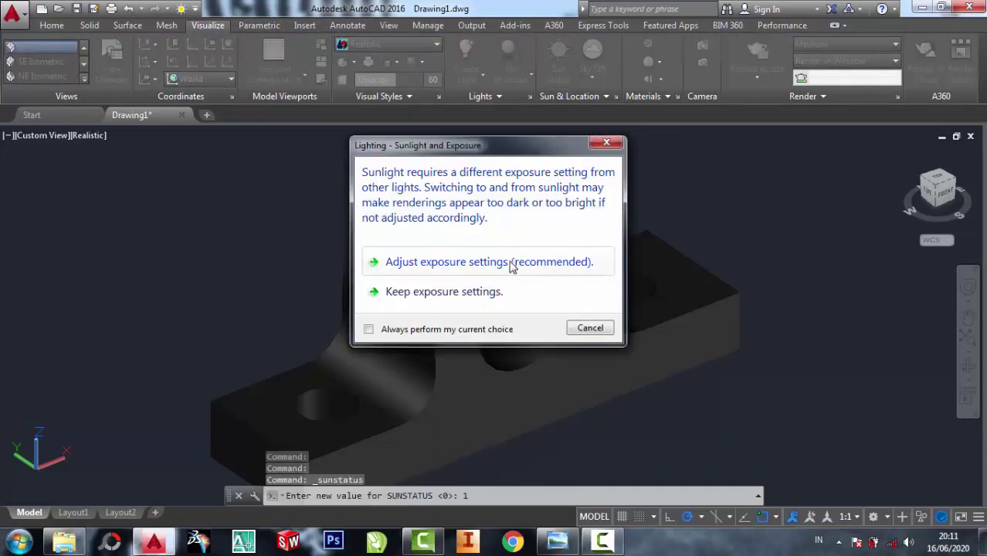
click(509, 264)
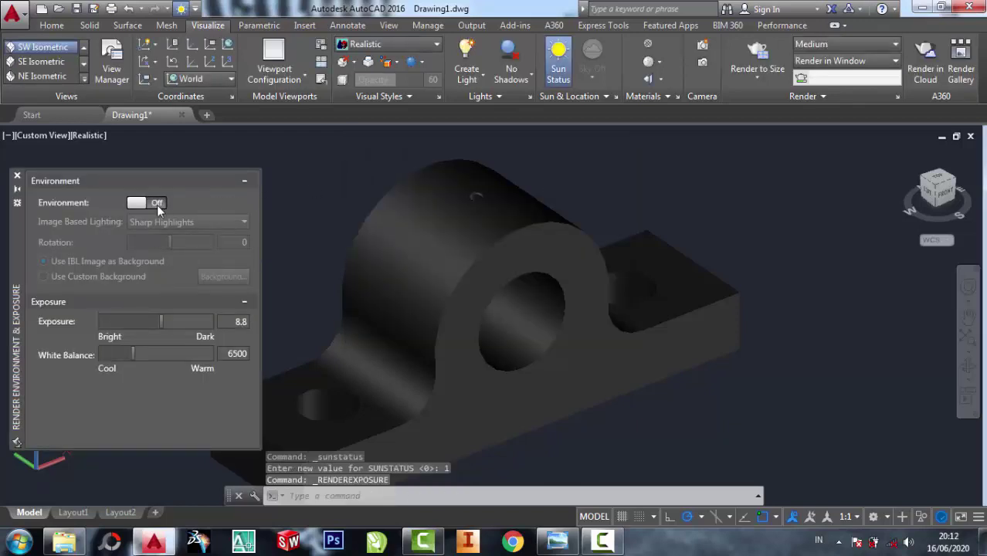
- Switch the render environment on and lower exposure to 5.8
click(157, 203)
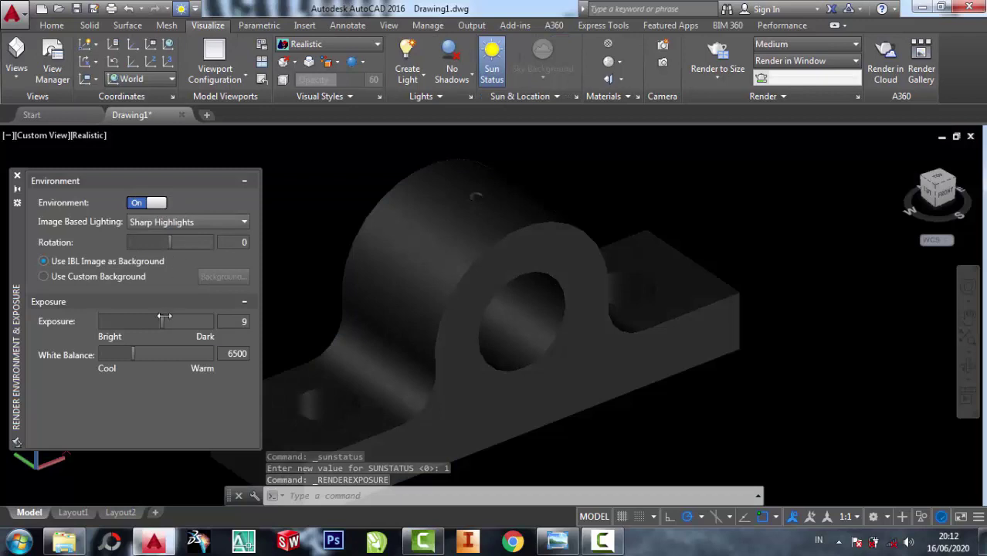
drag(155, 320, 148, 319)
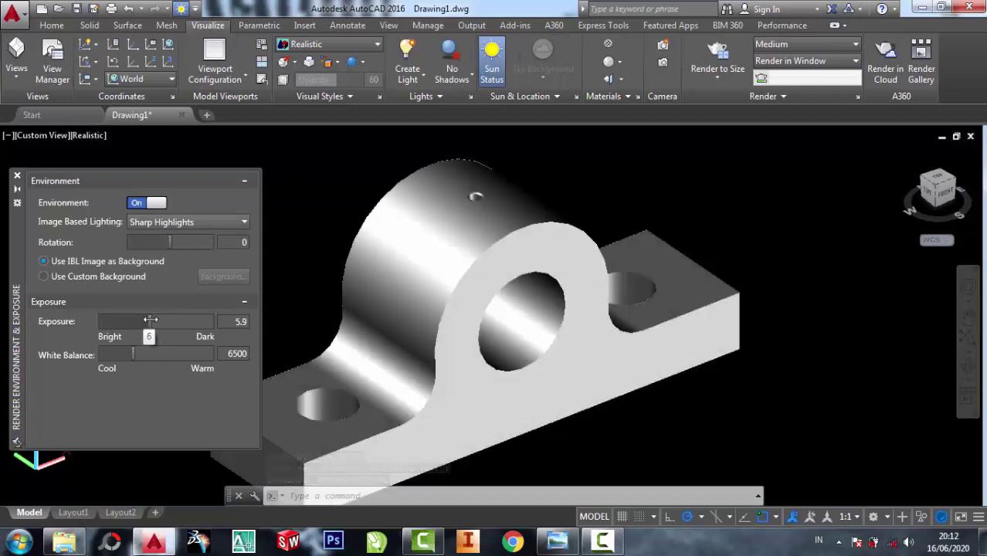
click(17, 179)
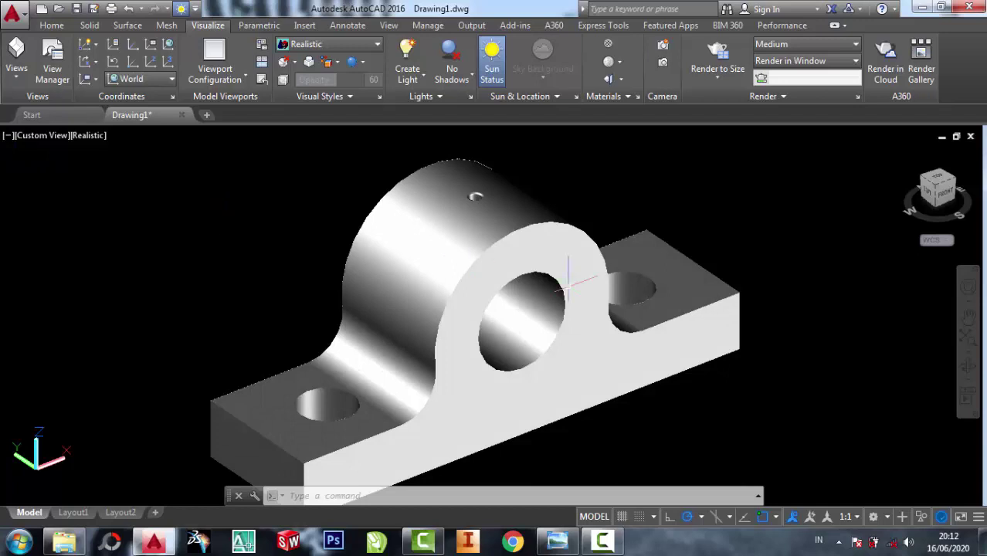
click(971, 386)
click(912, 391)
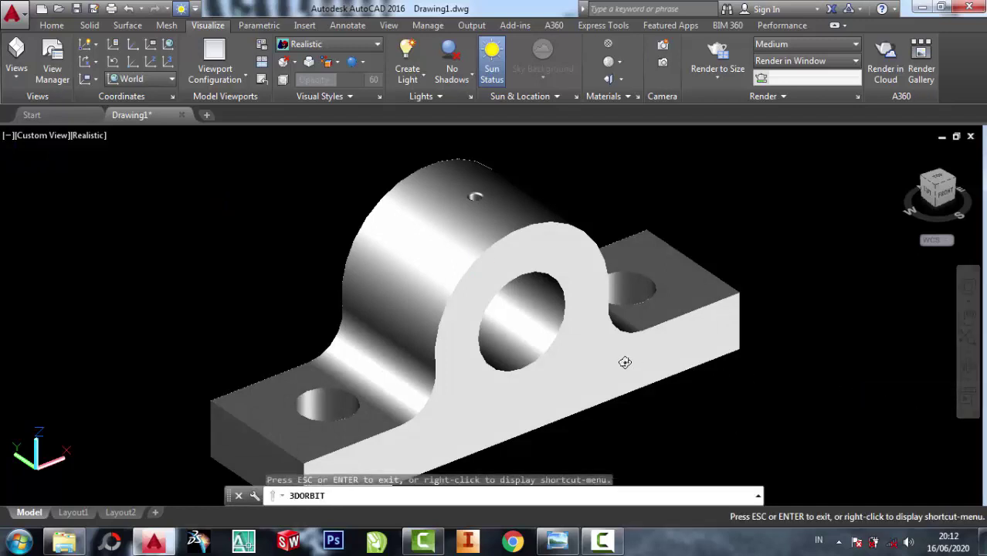
- Orbit the lit bearing to a new angle, exit orbit, and show the reference drawing in Windows Photo Viewer
mouse_move(625, 362)
mouse_down()
mouse_move(591, 282)
mouse_move(635, 260)
mouse_move(670, 346)
mouse_move(625, 366)
mouse_move(675, 303)
mouse_move(538, 265)
mouse_move(522, 210)
mouse_up()
right_click(596, 194)
click(610, 202)
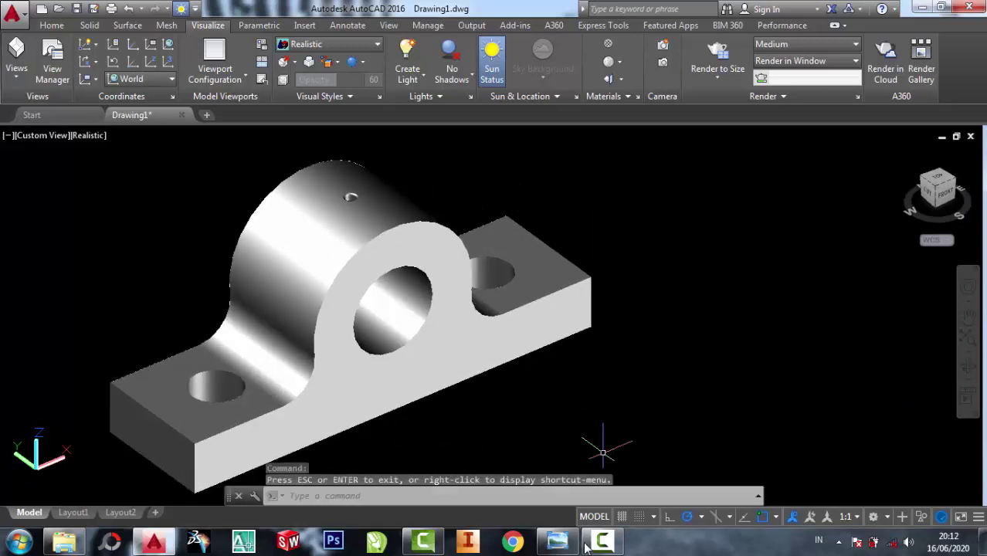
click(558, 542)
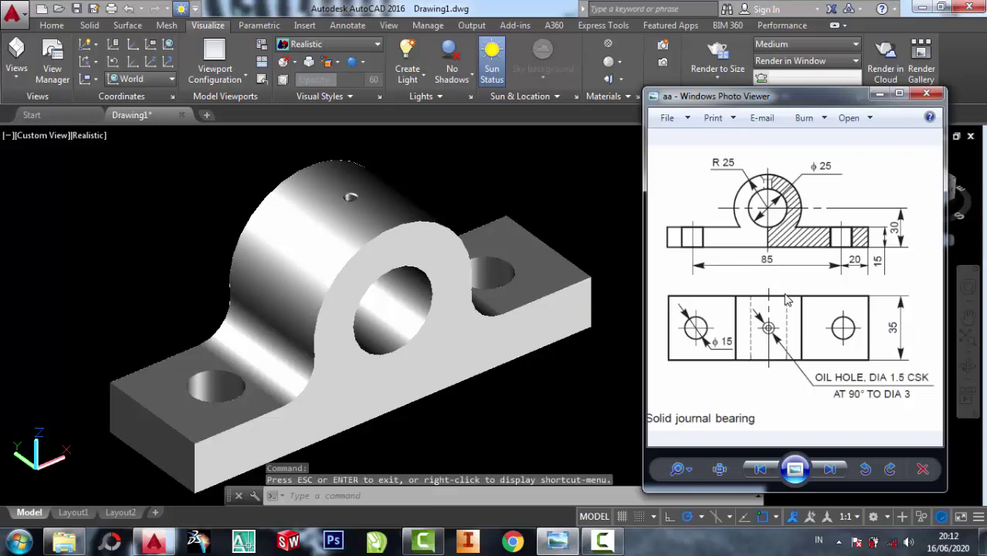